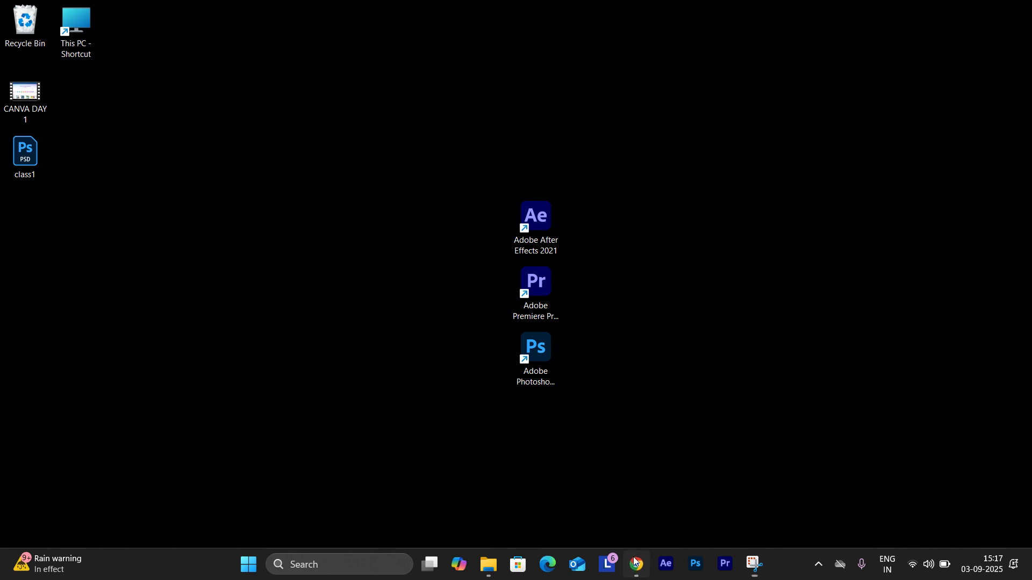
# Step: Open Chrome, replace the YouTube tab with a fresh one, and reach the Canva site through a Google search for "canva"
pyautogui.click(626, 554)
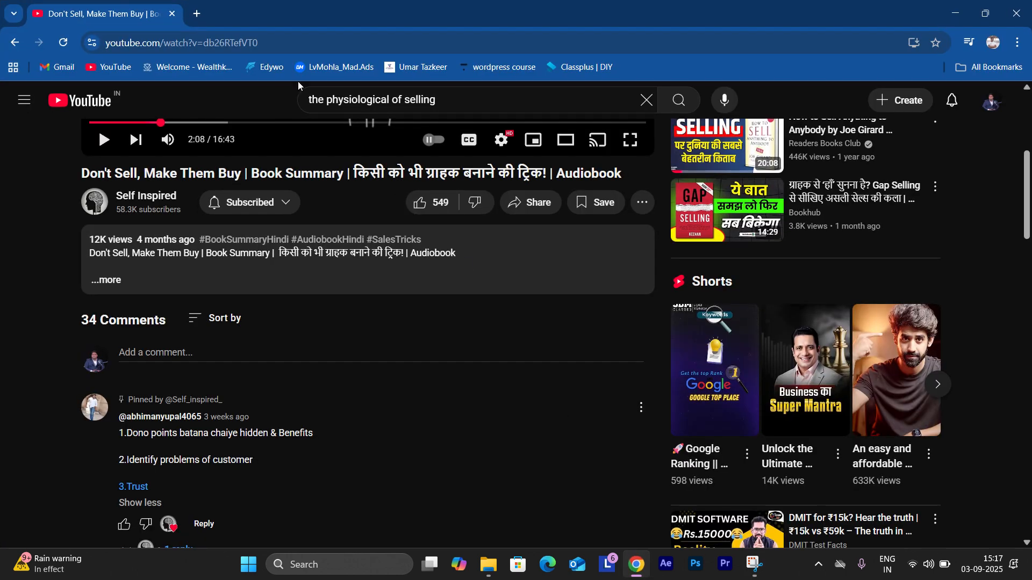
pyautogui.click(197, 13)
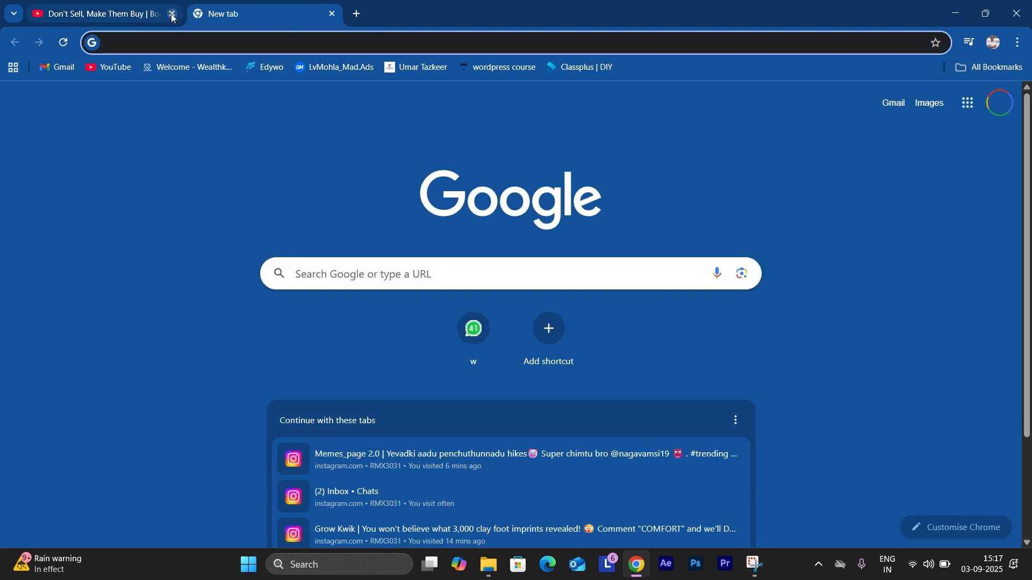
pyautogui.click(172, 14)
pyautogui.moveTo(55, 573)
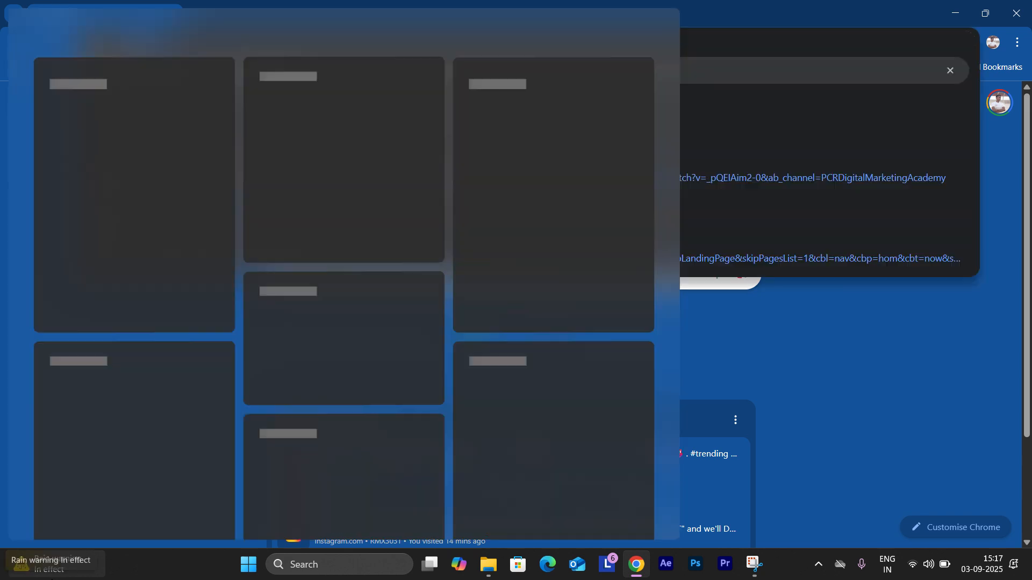
pyautogui.press('Return')
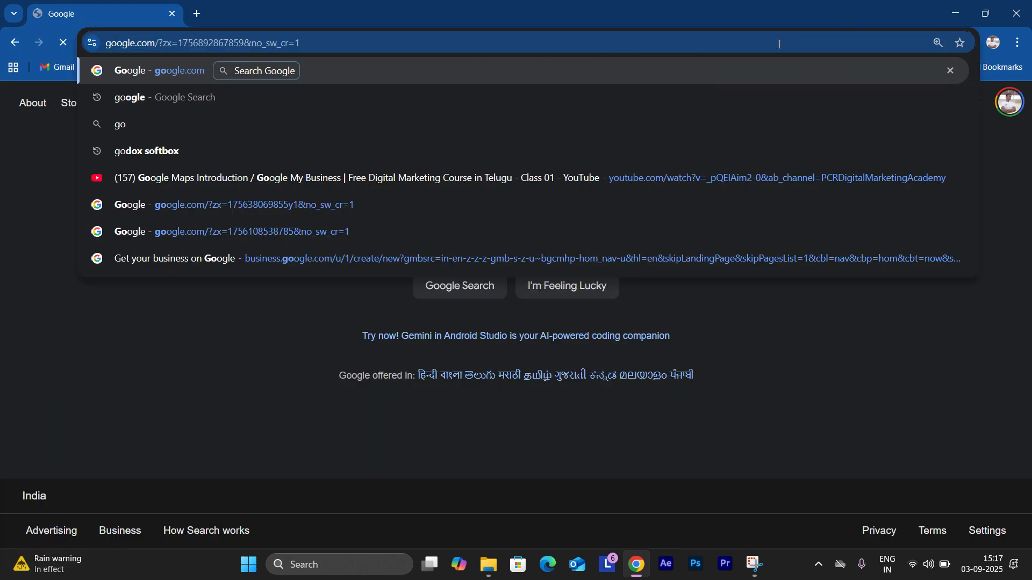
pyautogui.write('canva')
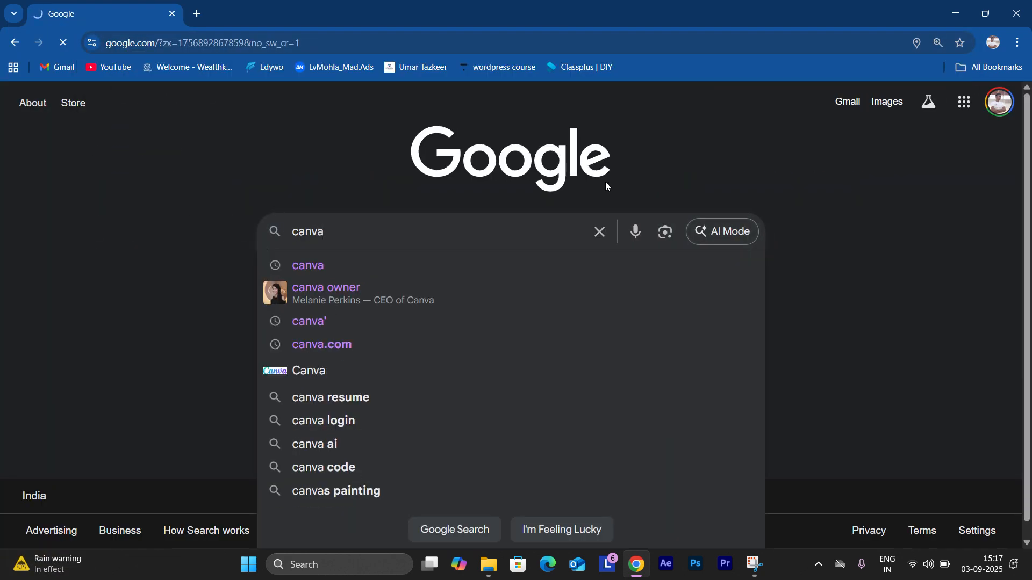
pyautogui.press('Return')
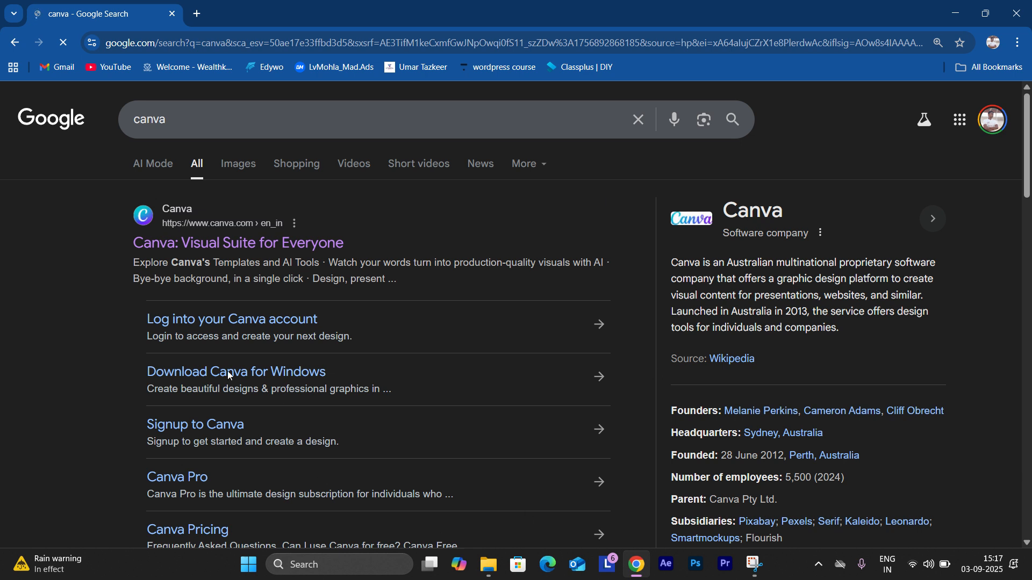
pyautogui.click(154, 243)
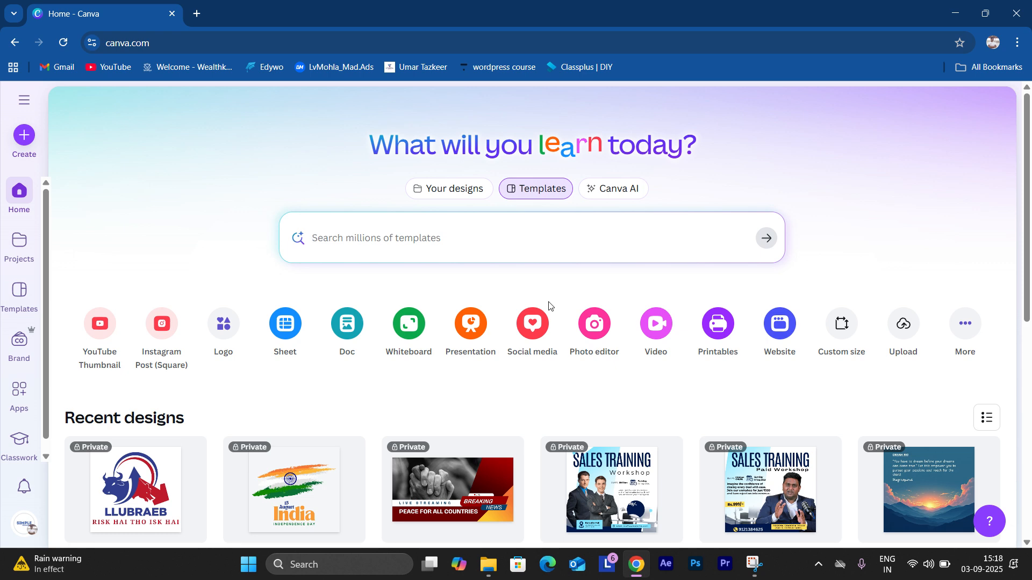
# Step: Open the Canva graphic designing notes in Notepad and maximize the window
pyautogui.click(336, 574)
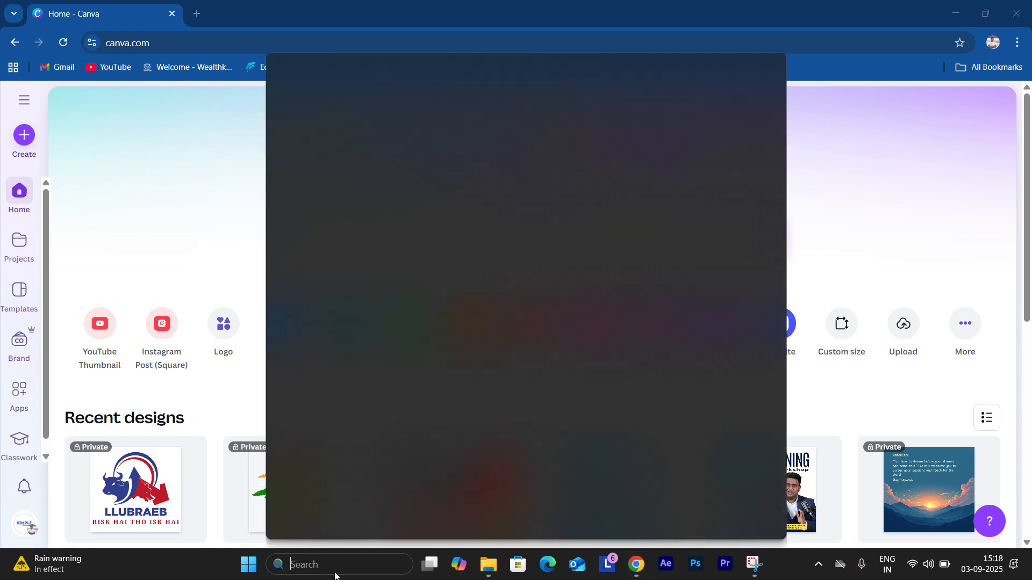
pyautogui.write('no')
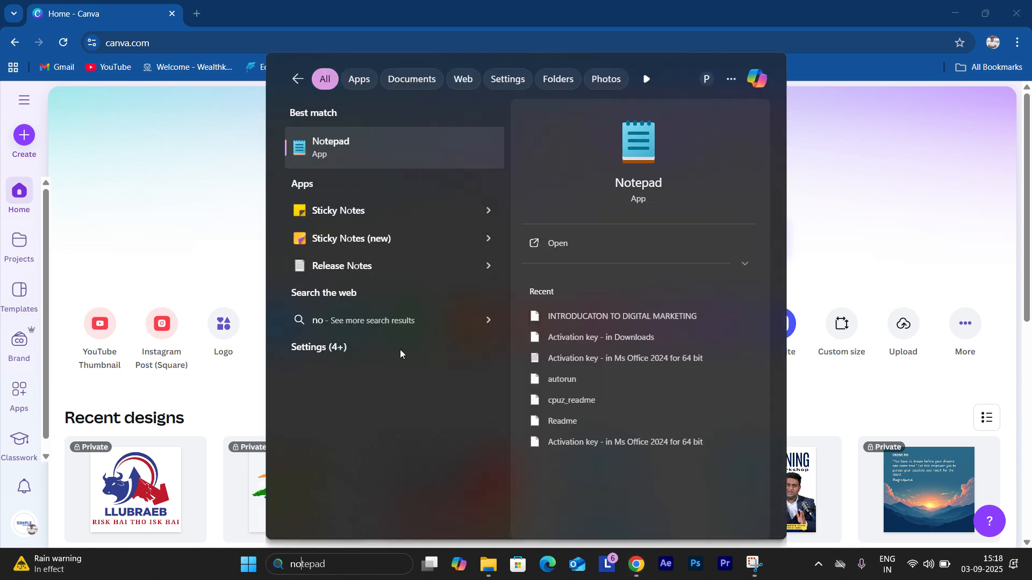
pyautogui.click(355, 141)
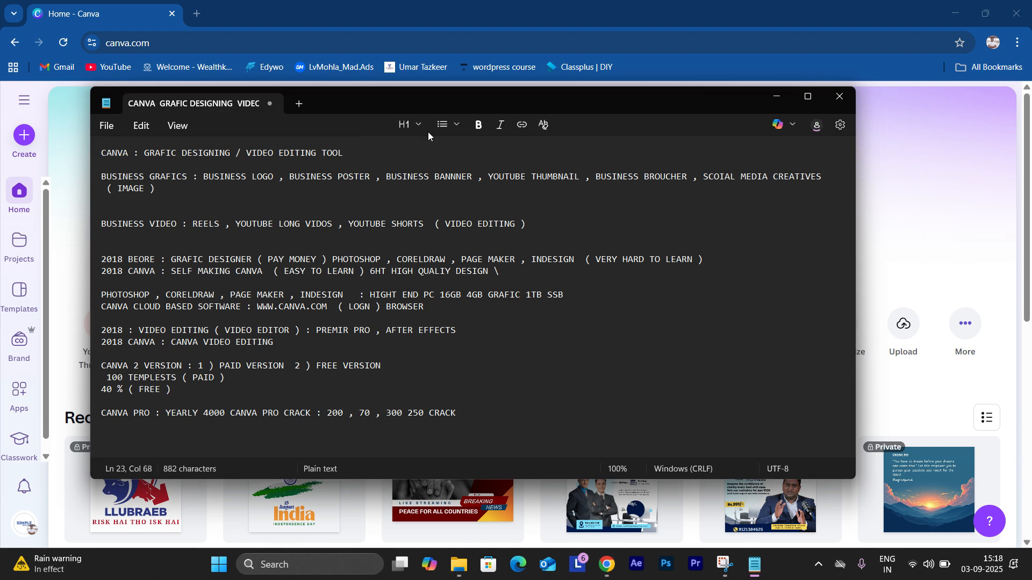
pyautogui.click(807, 99)
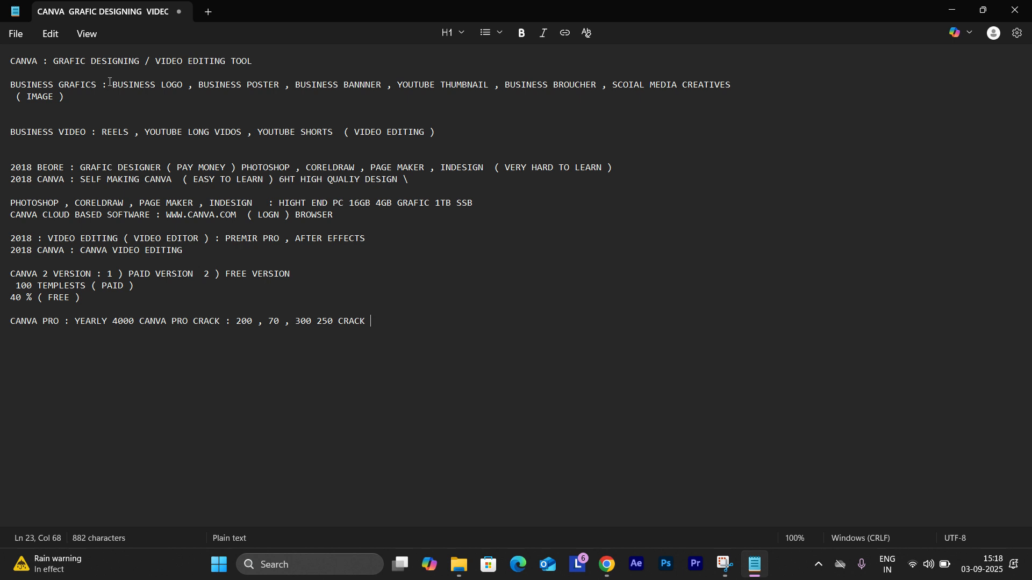
# Step: Copy "BUSINESS LOGO" from the business graphics line to a new line at the end of the notes, prefixed with "topic 1 :"
pyautogui.moveTo(107, 85); pyautogui.dragTo(183, 87)
pyautogui.hotkey('ctrl', 'c')
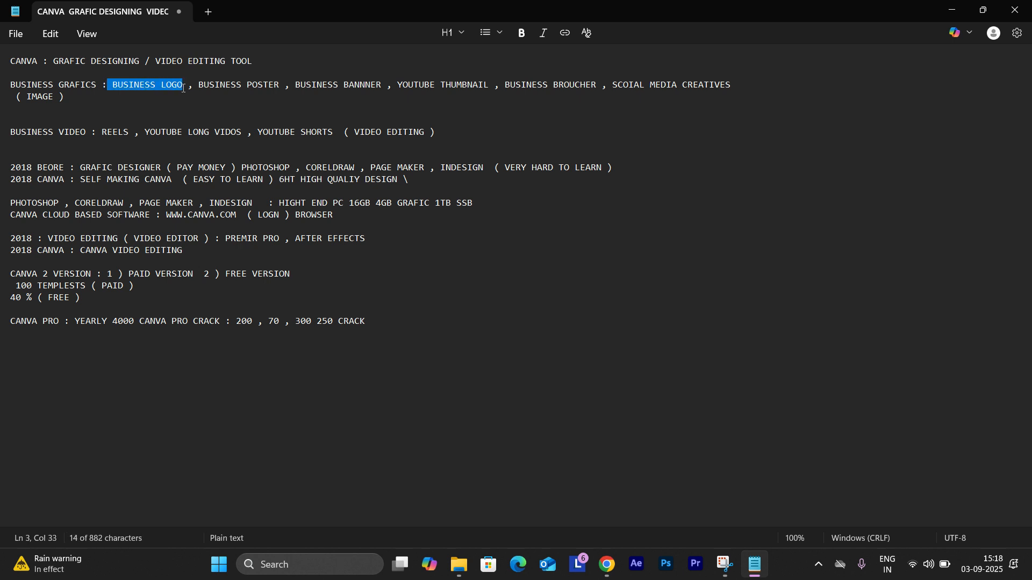
pyautogui.click(413, 347)
pyautogui.press('Return')
pyautogui.press('Return')
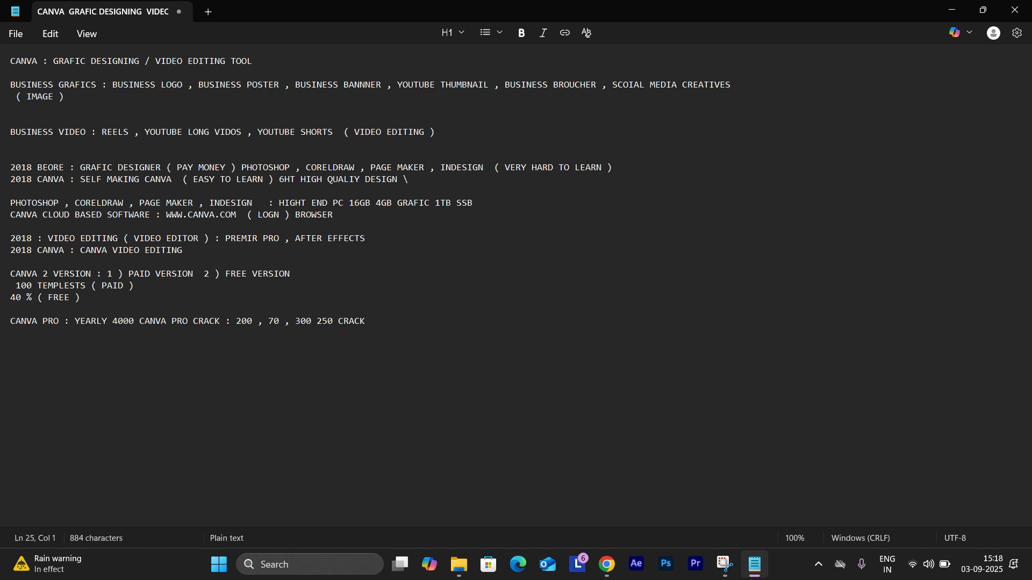
pyautogui.hotkey('ctrl', 'v')
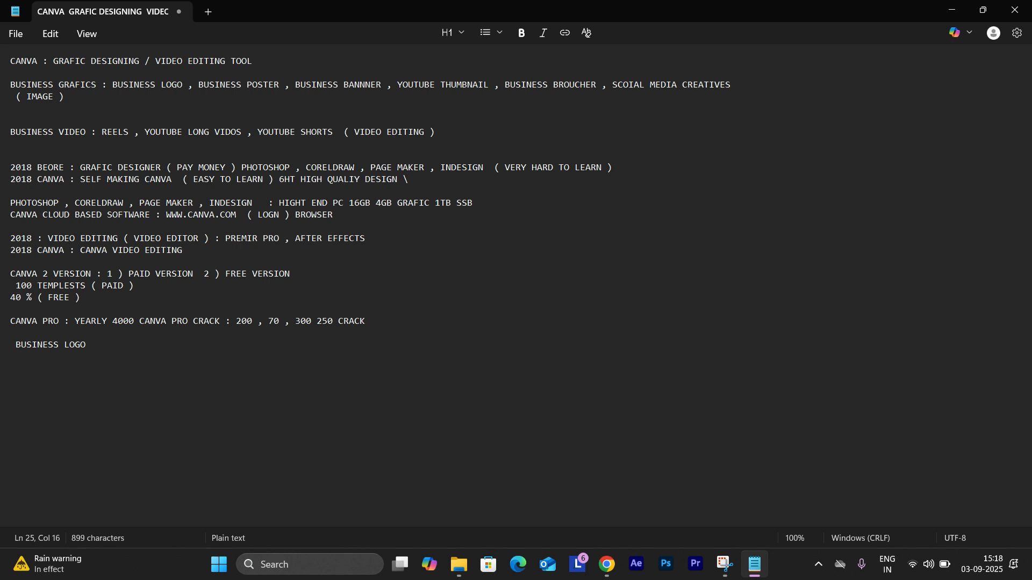
pyautogui.click(15, 344)
pyautogui.write('topic 1 :')
pyautogui.click(185, 339)
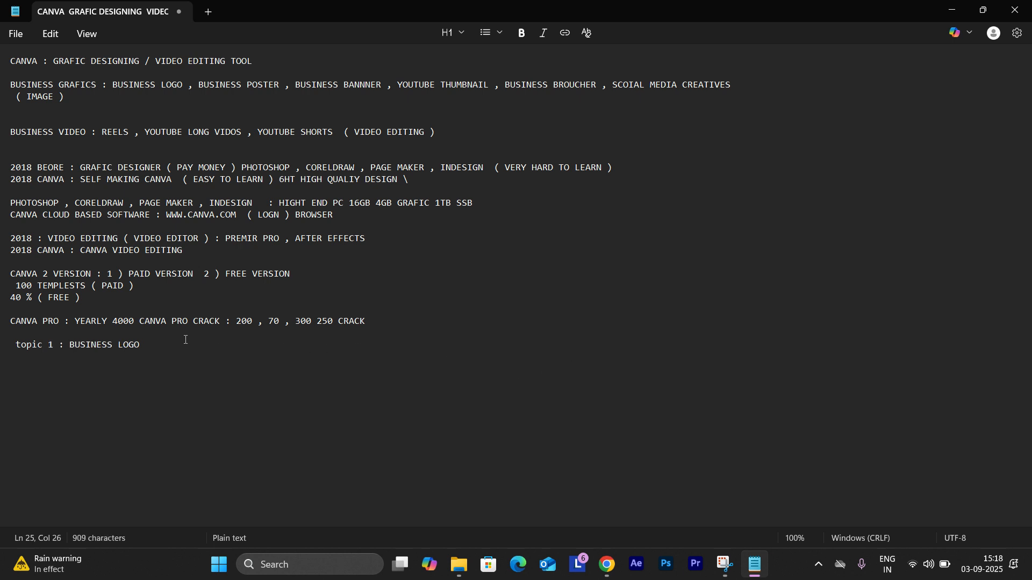
# Step: Add the line "exesting logo" directly below the topic 1 heading
pyautogui.press('Return')
pyautogui.press('Return')
pyautogui.press('BackSpace')
pyautogui.press('BackSpace')
pyautogui.press('Return')
pyautogui.write('exesy')
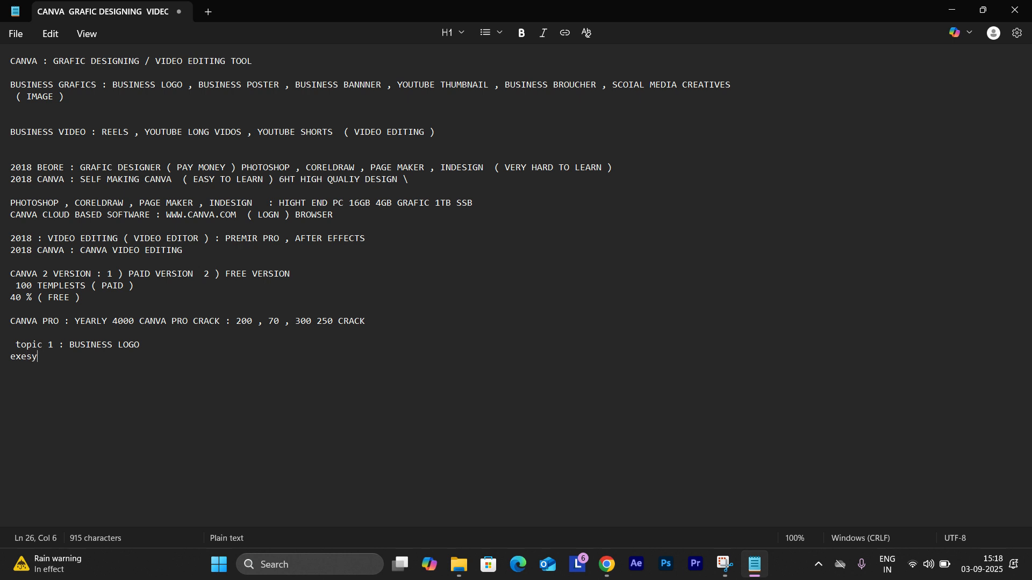
pyautogui.press('BackSpace')
pyautogui.write('ting logo')
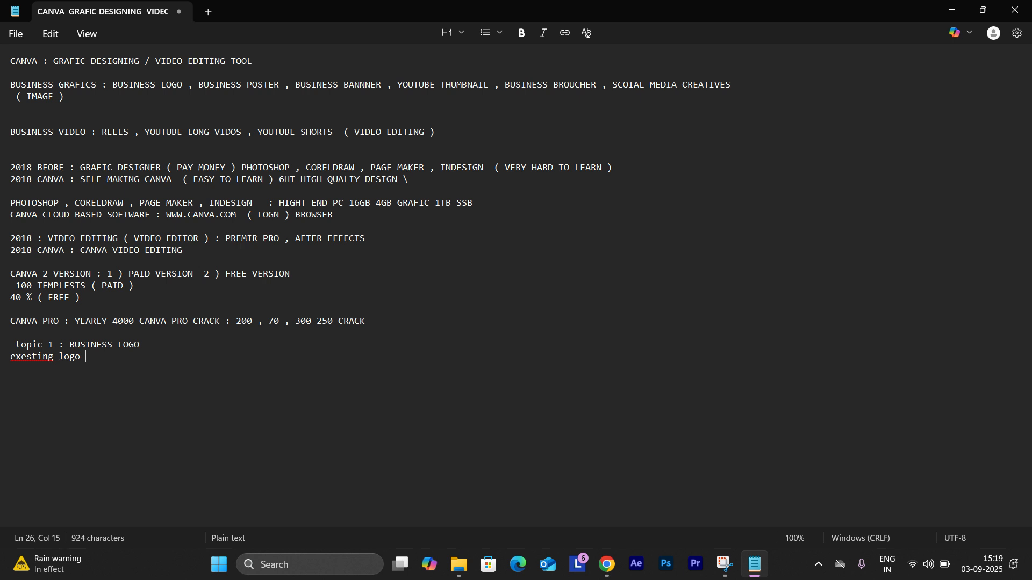
# Step: Add the line "freelancing : per business 2000 to 5000 rs" below the existing logo note
pyautogui.press('Return')
pyautogui.write('freelancing : per ')
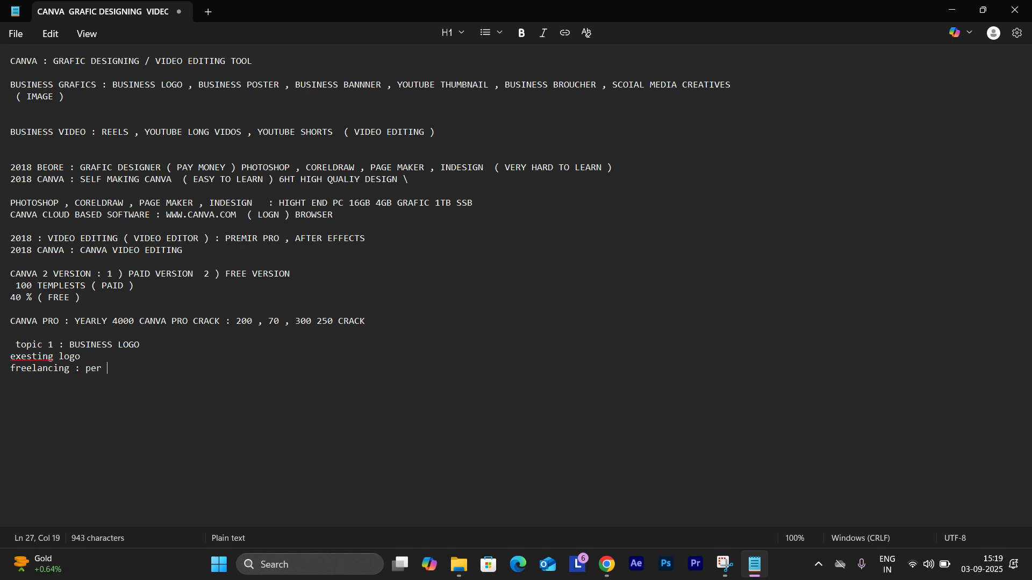
pyautogui.write('business ')
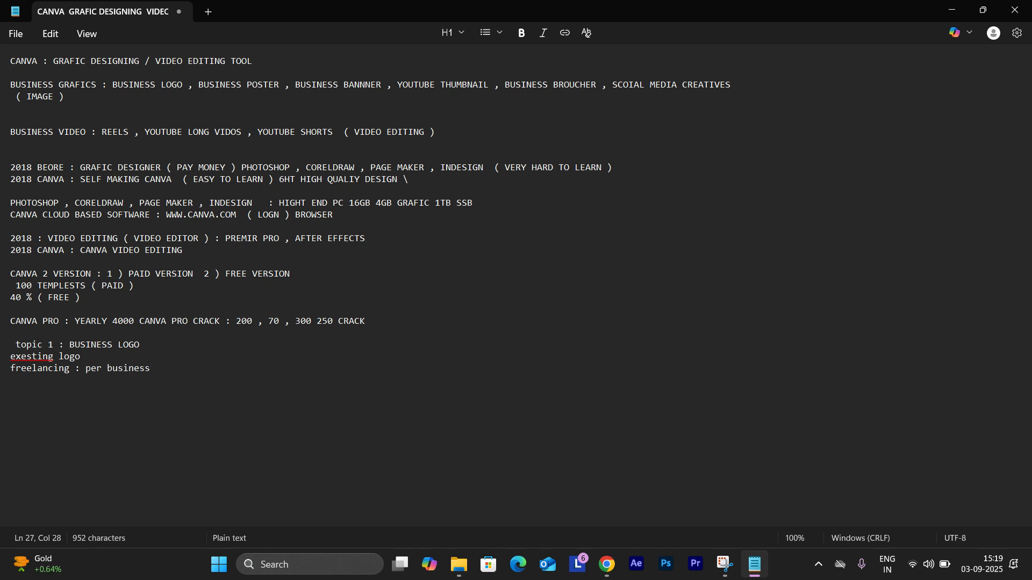
pyautogui.write('2000 to 5000 rs')
# Step: Leave a blank line below the freelancing note and add "upto 5 designs and 3 edites"
pyautogui.press('Return')
pyautogui.press('Return')
pyautogui.write('upt')
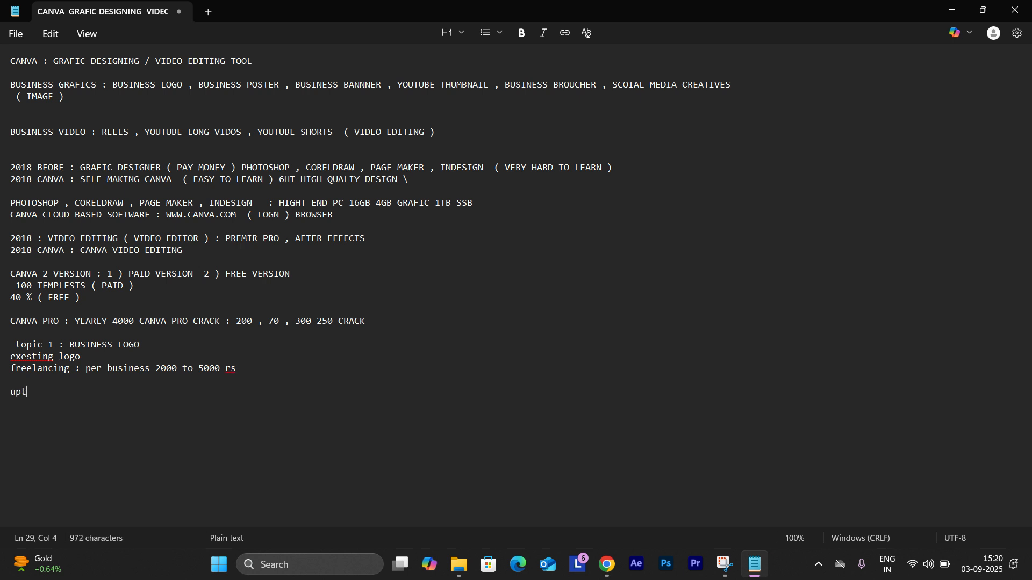
pyautogui.write('o 5 designs a')
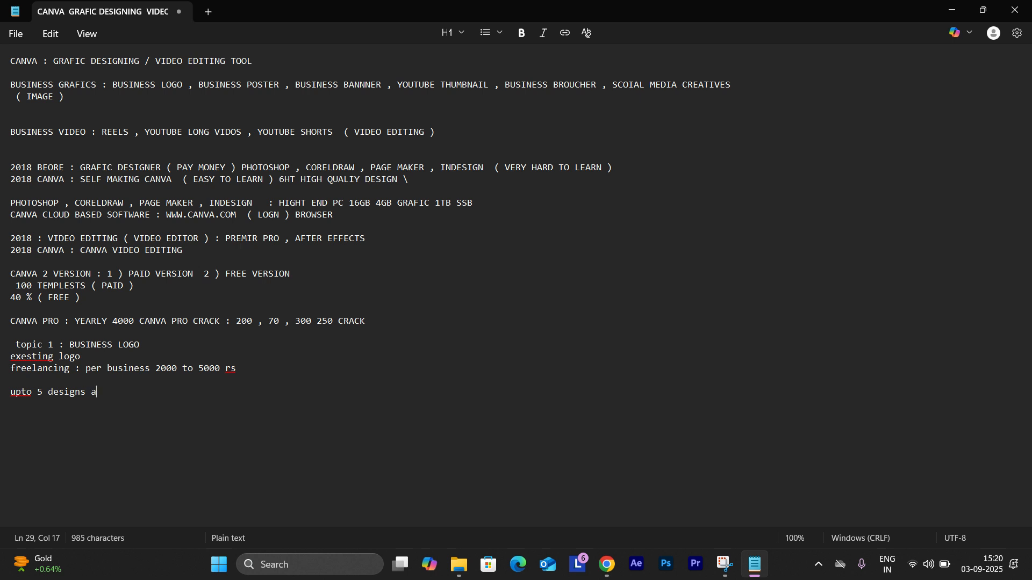
pyautogui.write('nd 3 edites')
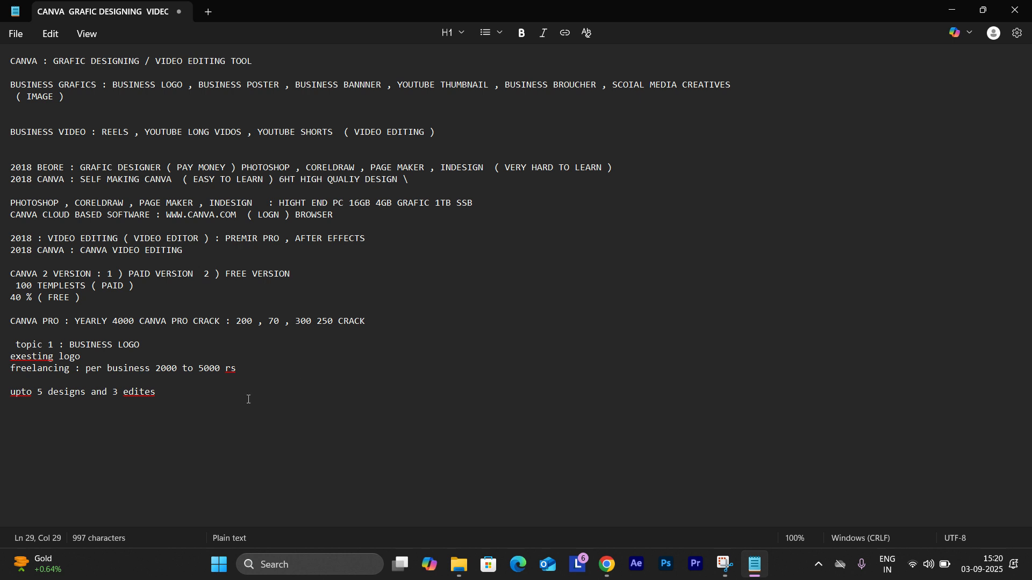
# Step: Add a separate line reading "realest : krf infra 5 different logo 3 times", followed by a blank line
pyautogui.press('Return')
pyautogui.press('Return')
pyautogui.write('realest ')
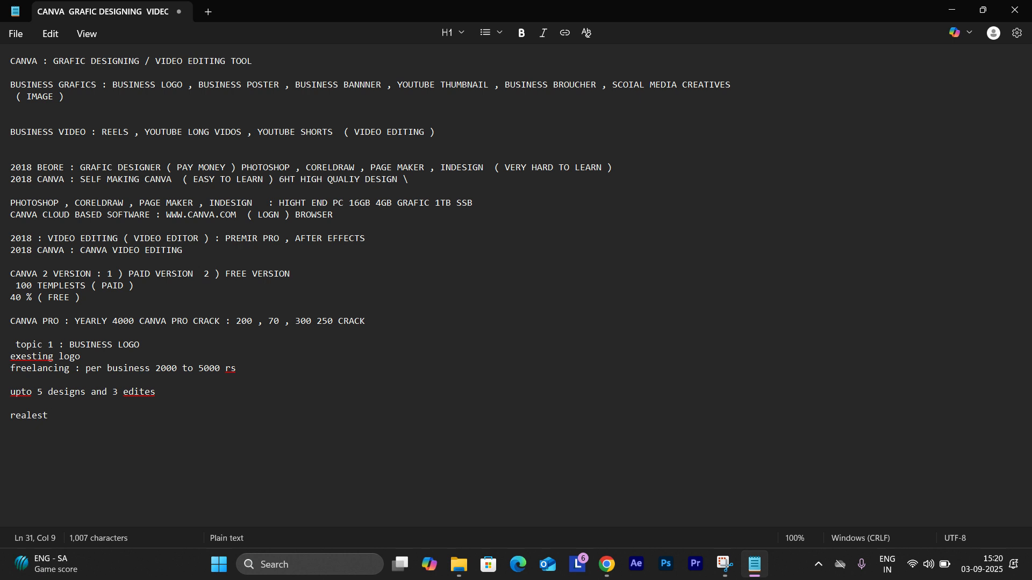
pyautogui.write(': krf infra')
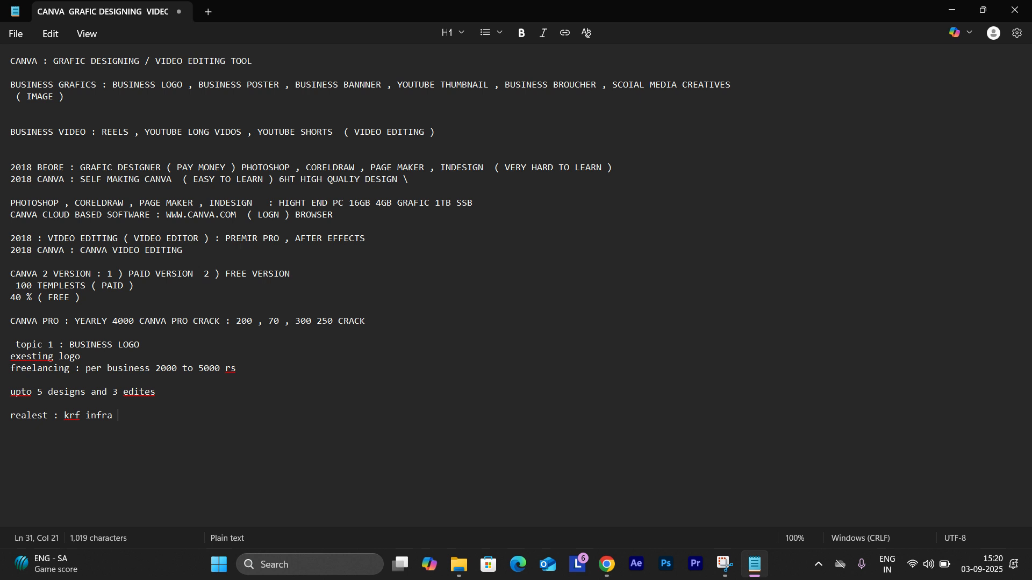
pyautogui.write('5 different')
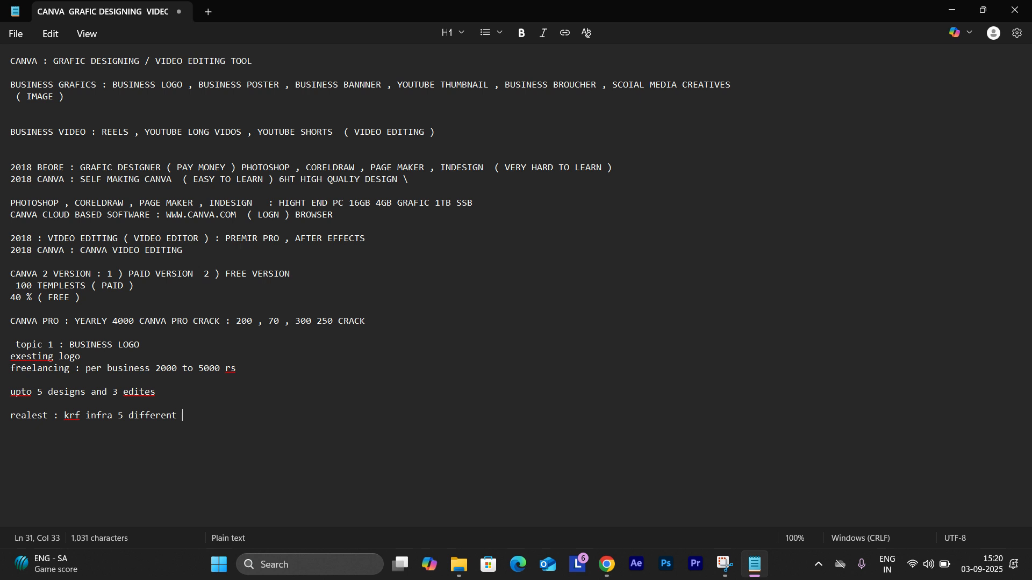
pyautogui.write('logo  3')
pyautogui.write('times')
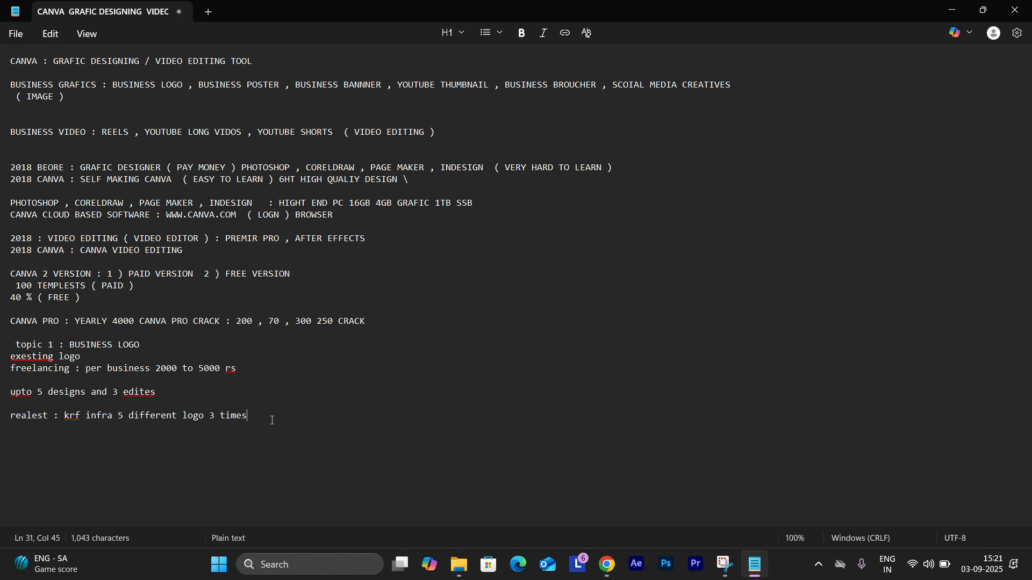
pyautogui.press('Return')
pyautogui.press('Return')
# Step: Switch to Canva in Chrome and create a blank Logo design from the home page
pyautogui.click(606, 564)
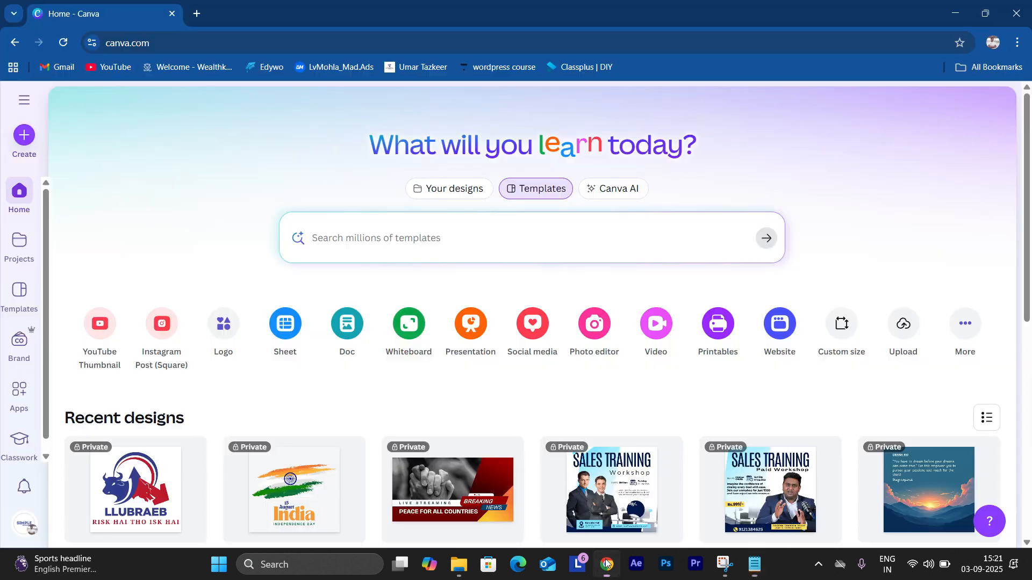
pyautogui.click(463, 237)
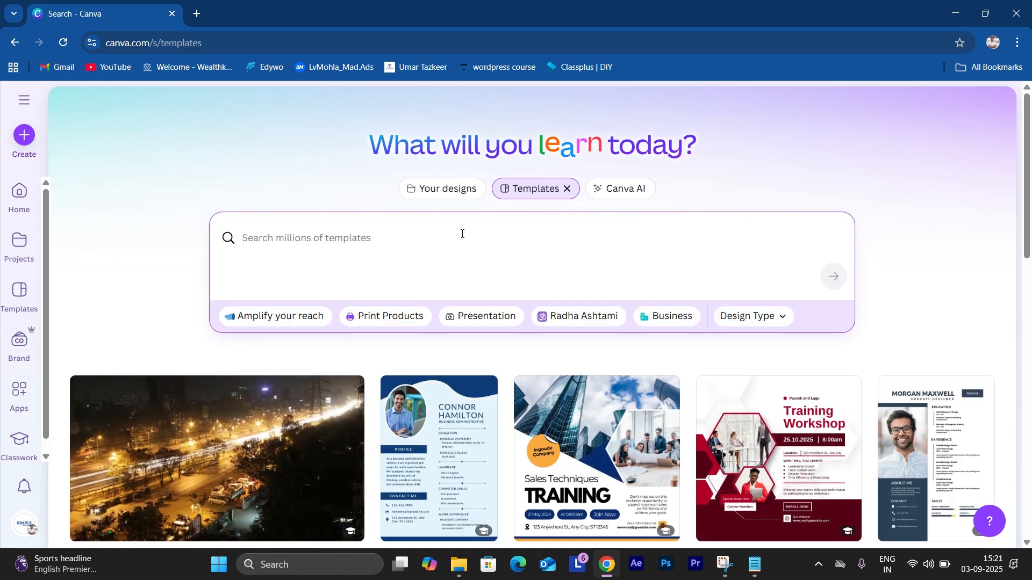
pyautogui.click(15, 193)
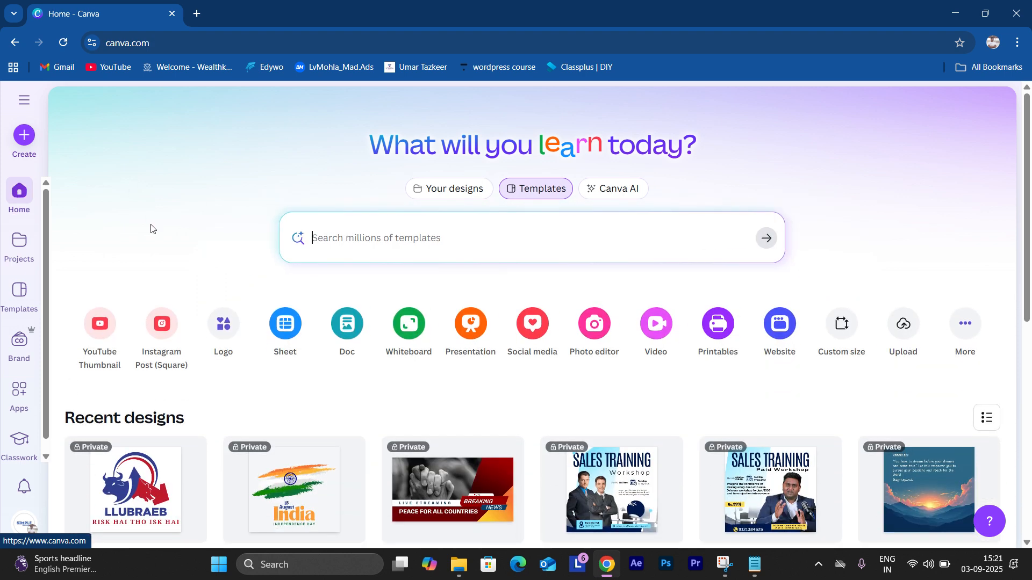
pyautogui.click(230, 330)
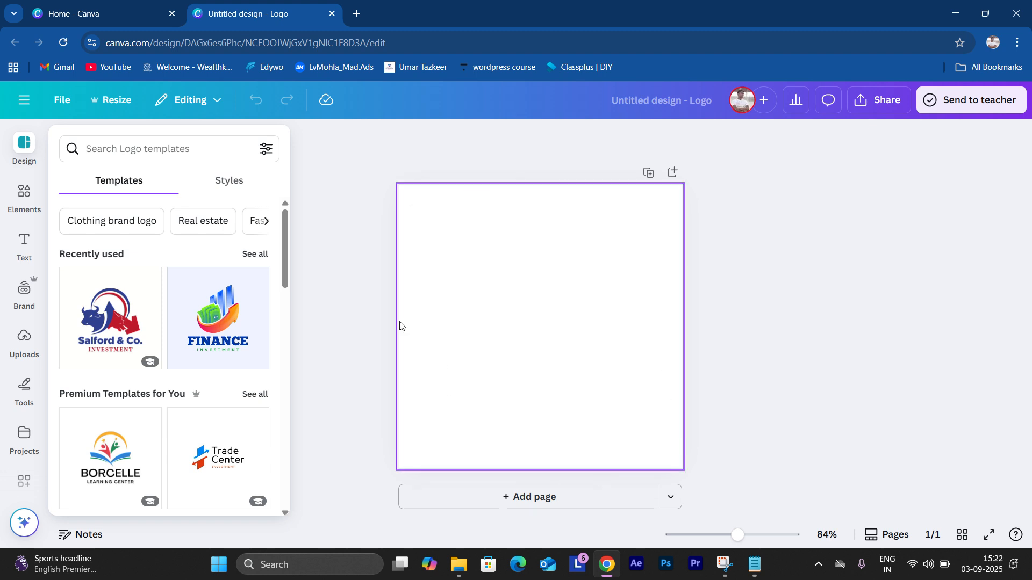
# Step: Search the logo templates for "stock market logo"
pyautogui.click(176, 148)
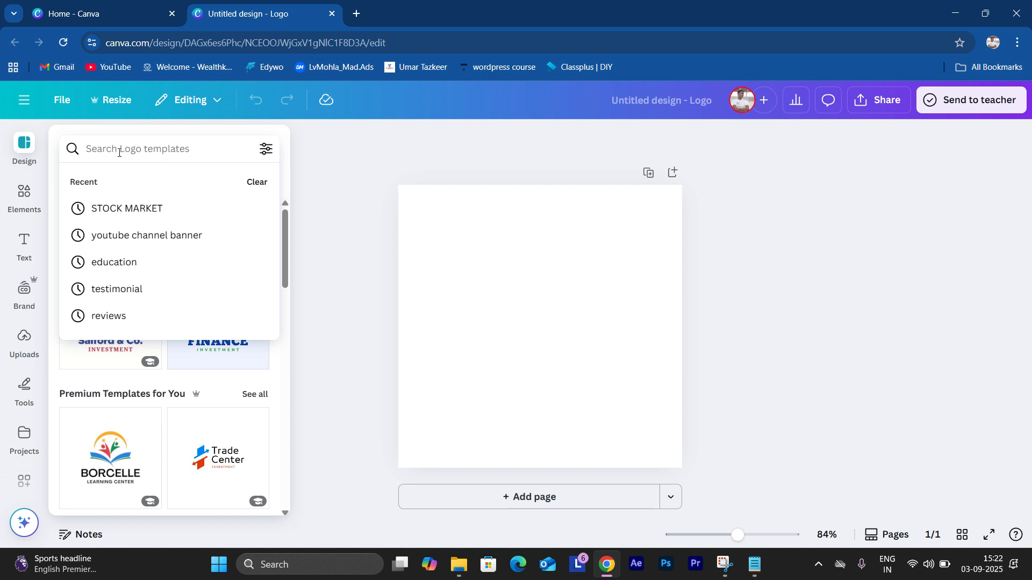
pyautogui.click(179, 146)
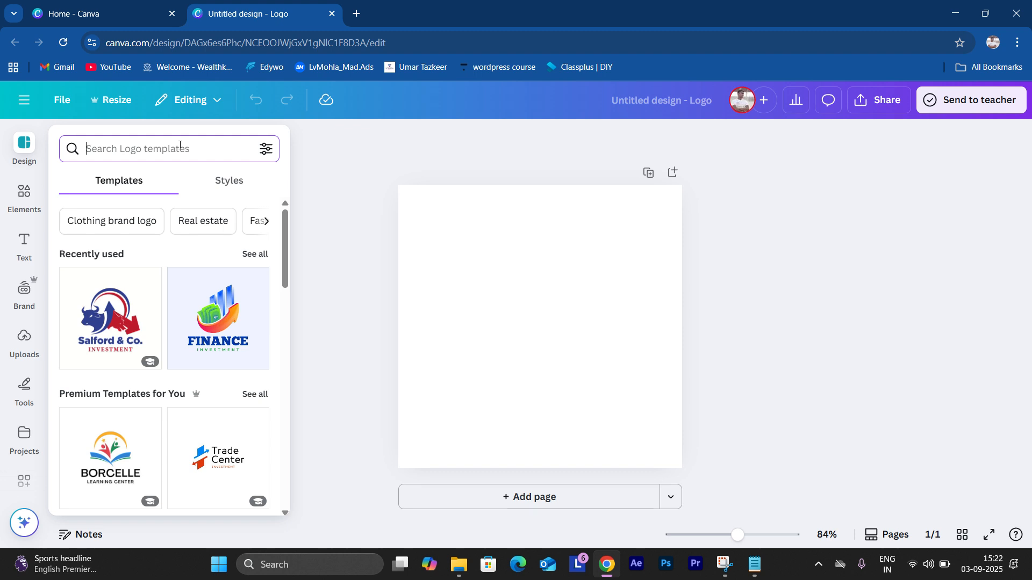
pyautogui.write('stock ')
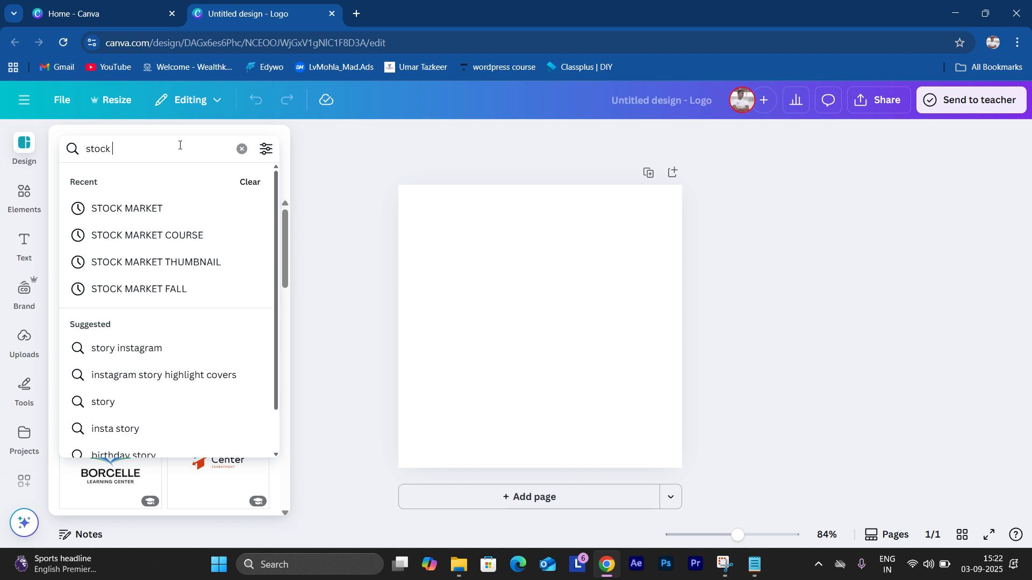
pyautogui.write('market')
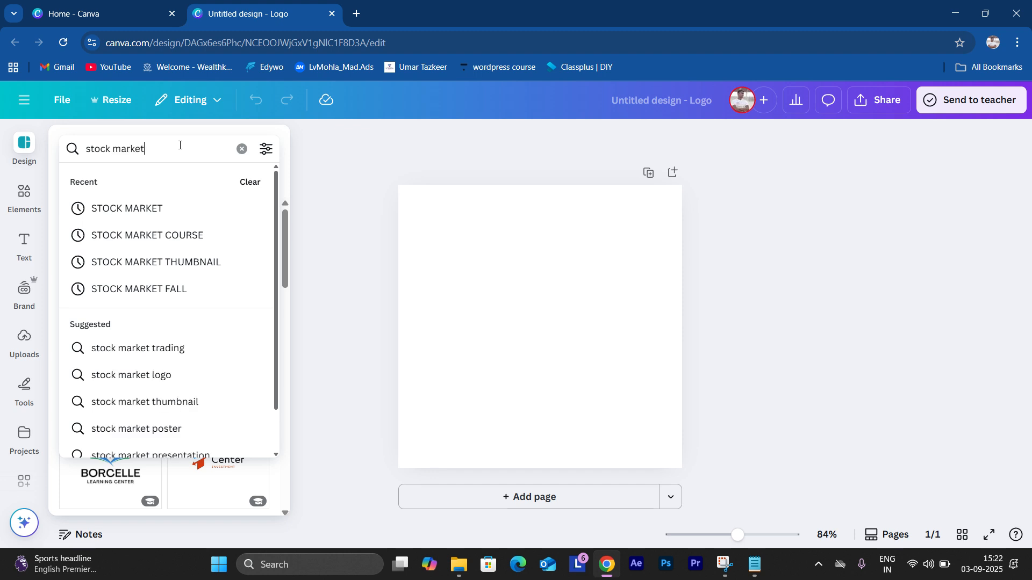
pyautogui.write(' logo')
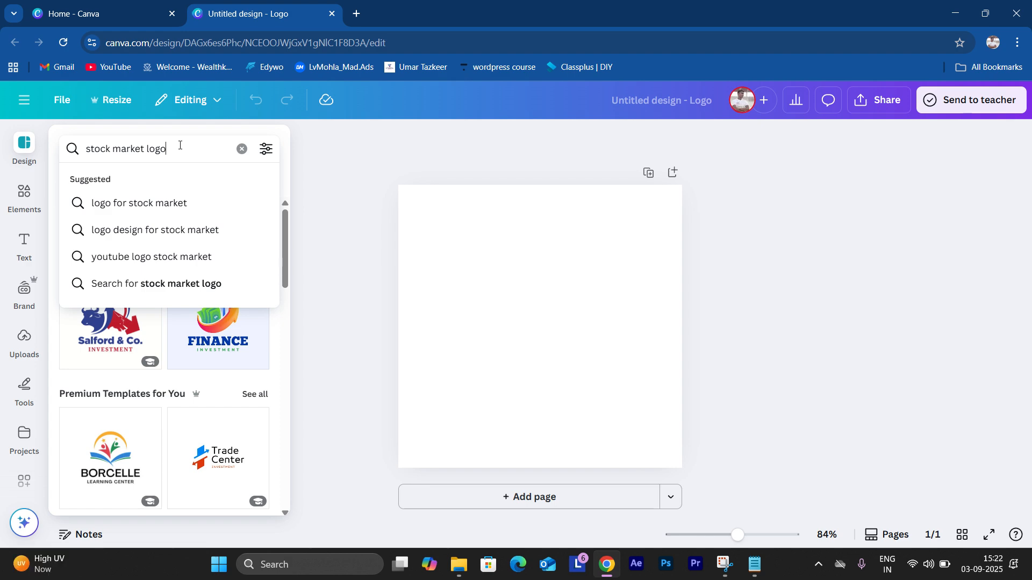
pyautogui.press('Return')
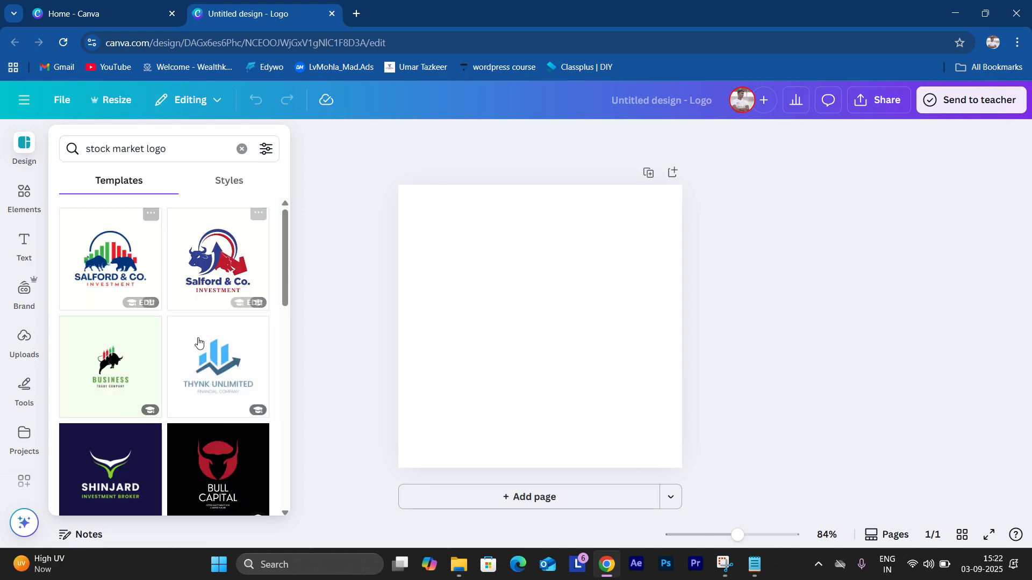
# Step: Examine the range of stock market logo templates in the search results
pyautogui.scroll(-8, 194, 371)
pyautogui.scroll(10, 193, 371)
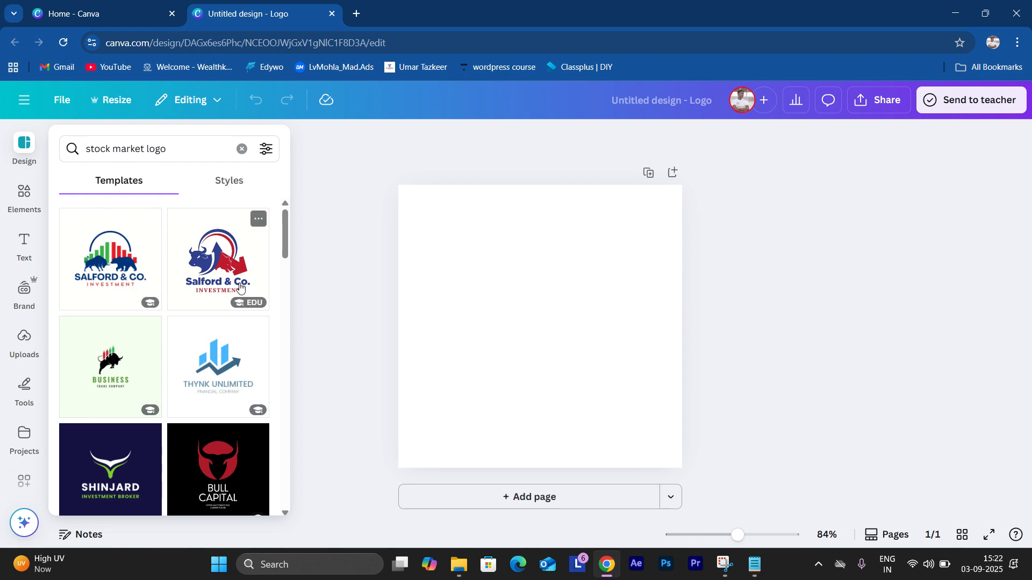
pyautogui.scroll(-5, 165, 381)
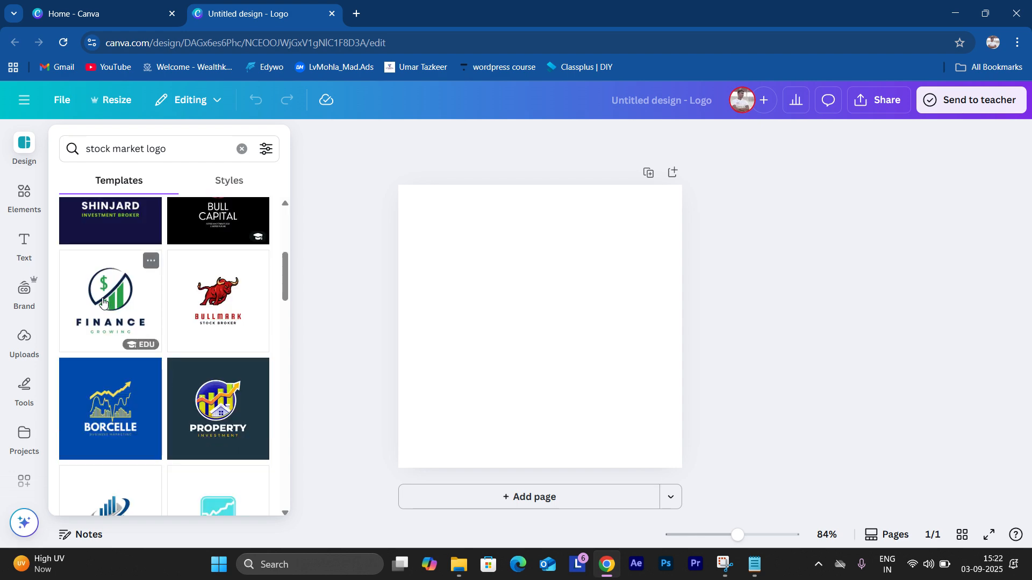
pyautogui.scroll(-4, 217, 360)
pyautogui.scroll(-4, 217, 365)
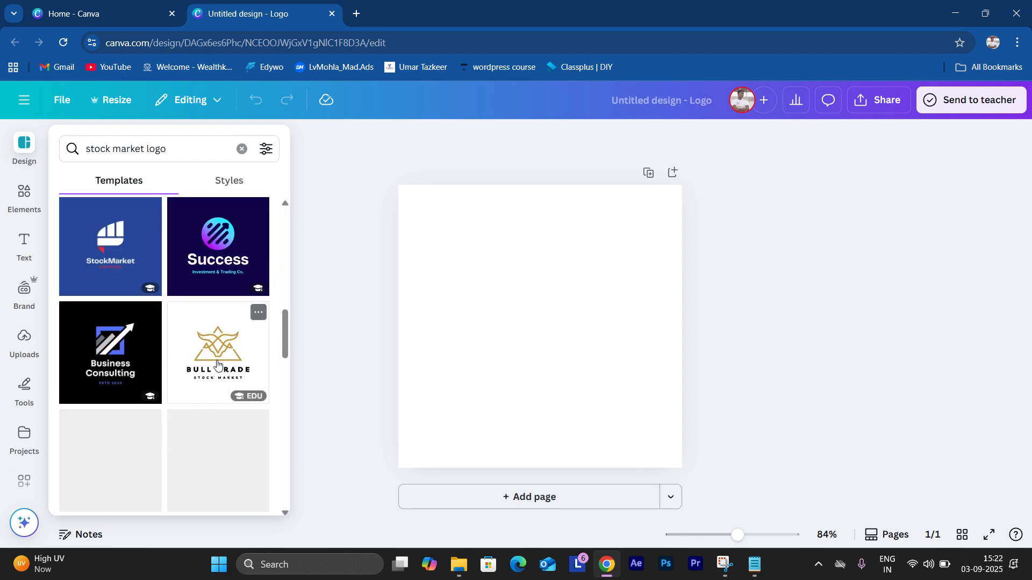
pyautogui.scroll(8, 217, 364)
pyautogui.scroll(5, 217, 364)
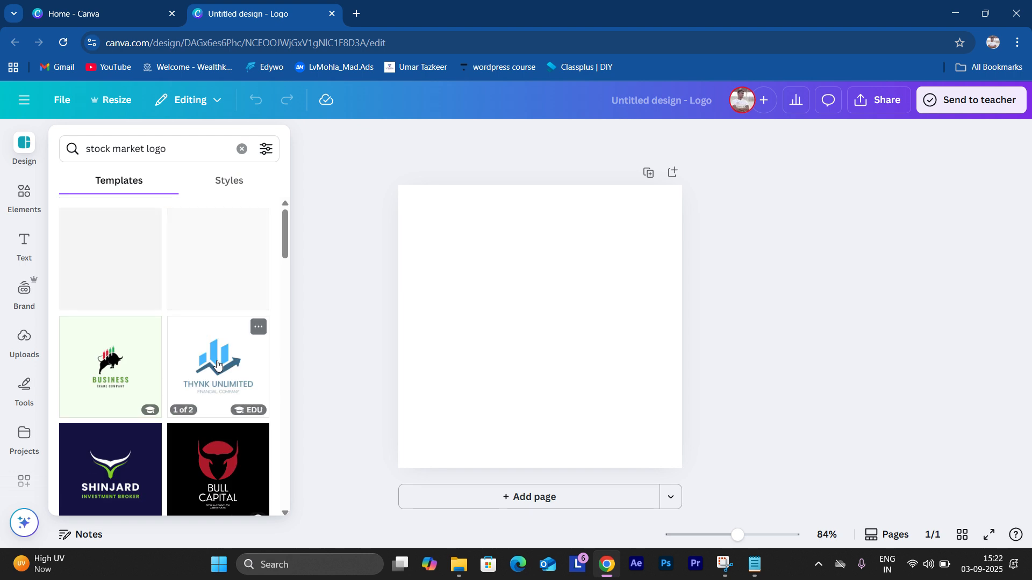
pyautogui.scroll(-7, 180, 422)
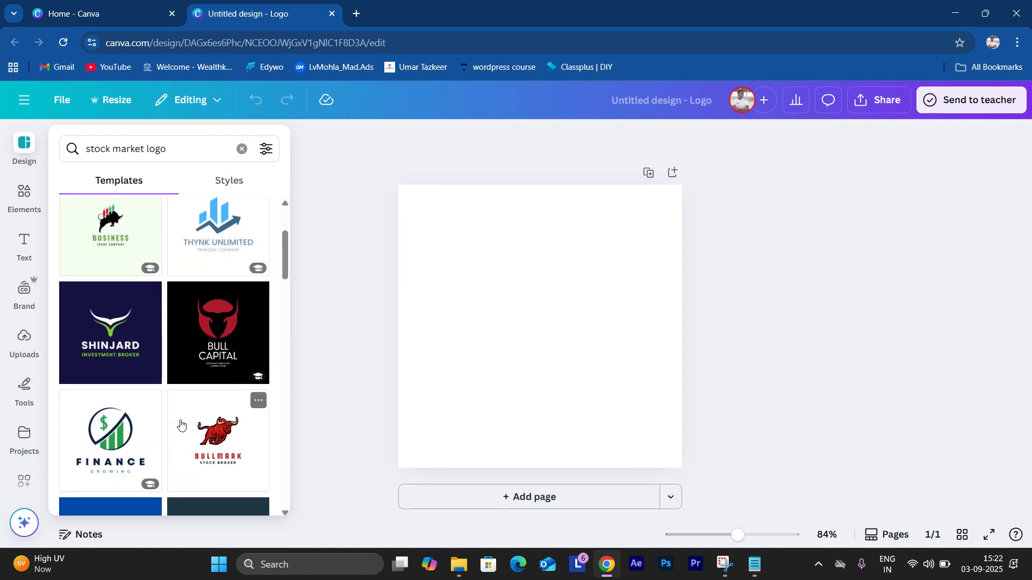
# Step: Change the template search to "food logo" and look through the resulting designs
pyautogui.click(144, 149)
pyautogui.press('BackSpace')
pyautogui.press('BackSpace')
pyautogui.press('BackSpace')
pyautogui.press('BackSpace')
pyautogui.press('BackSpace')
pyautogui.press('BackSpace')
pyautogui.press('BackSpace')
pyautogui.press('BackSpace')
pyautogui.press('BackSpace')
pyautogui.press('BackSpace')
pyautogui.press('BackSpace')
pyautogui.press('BackSpace')
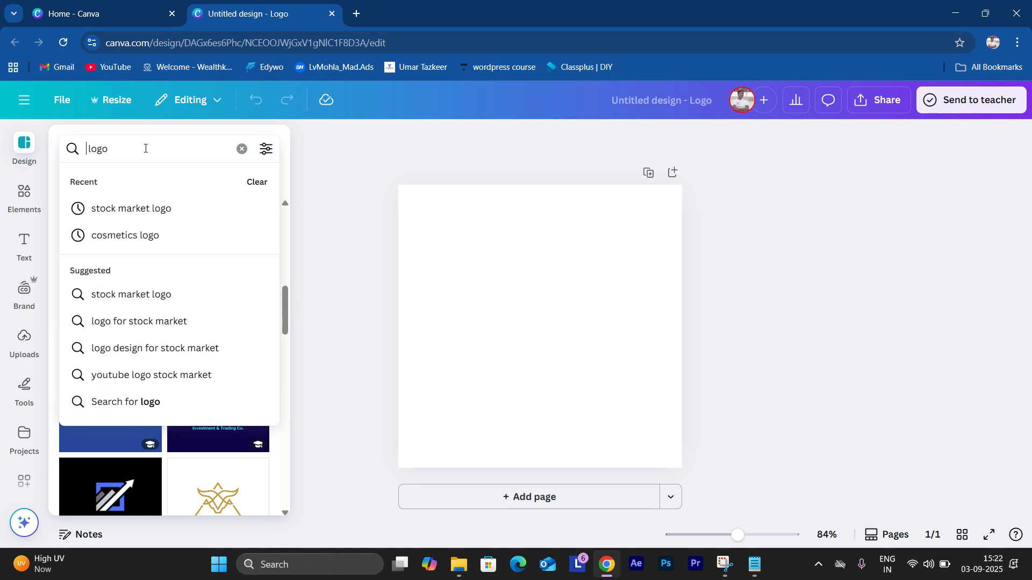
pyautogui.write('foo ')
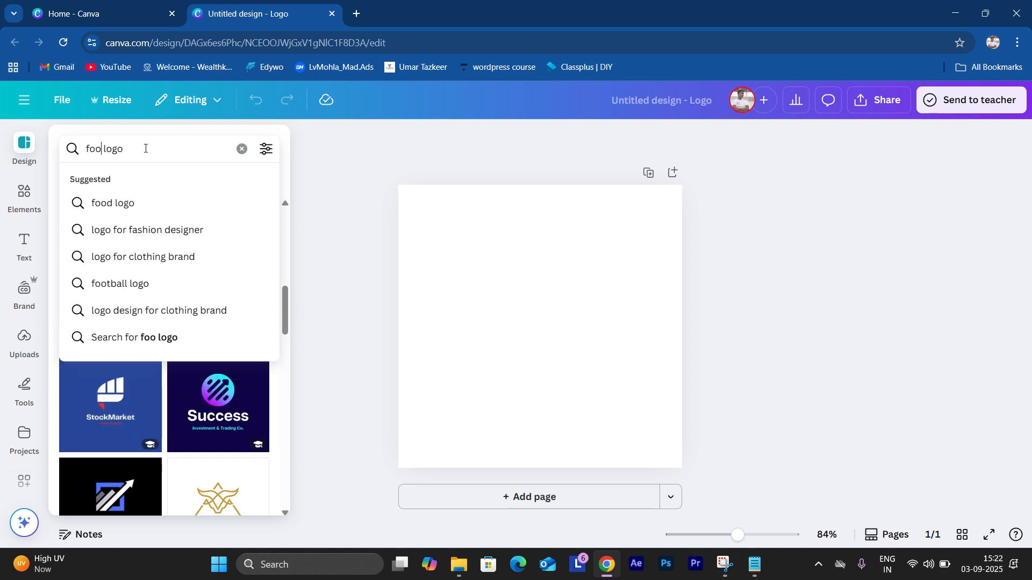
pyautogui.write('d')
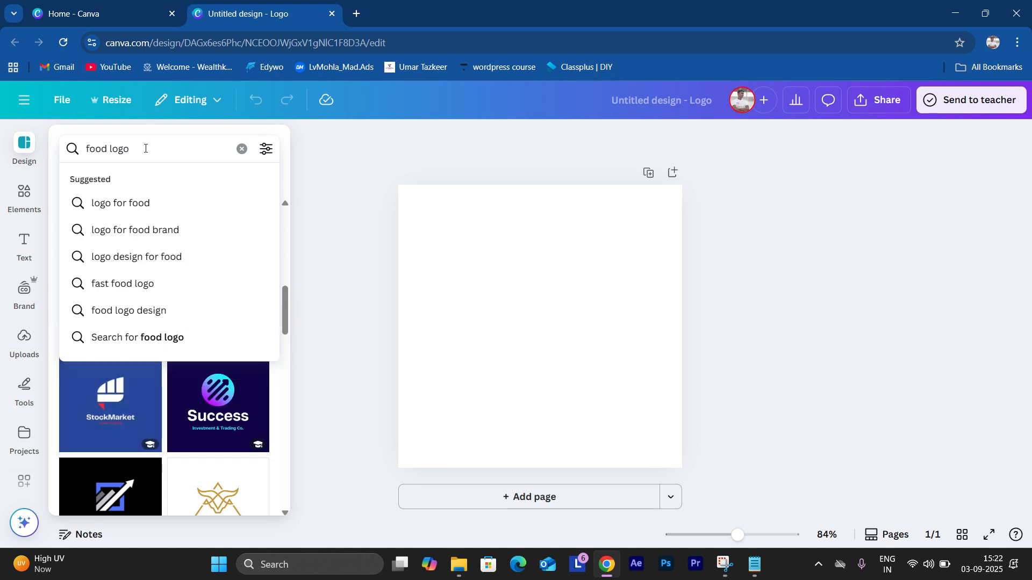
pyautogui.press('Return')
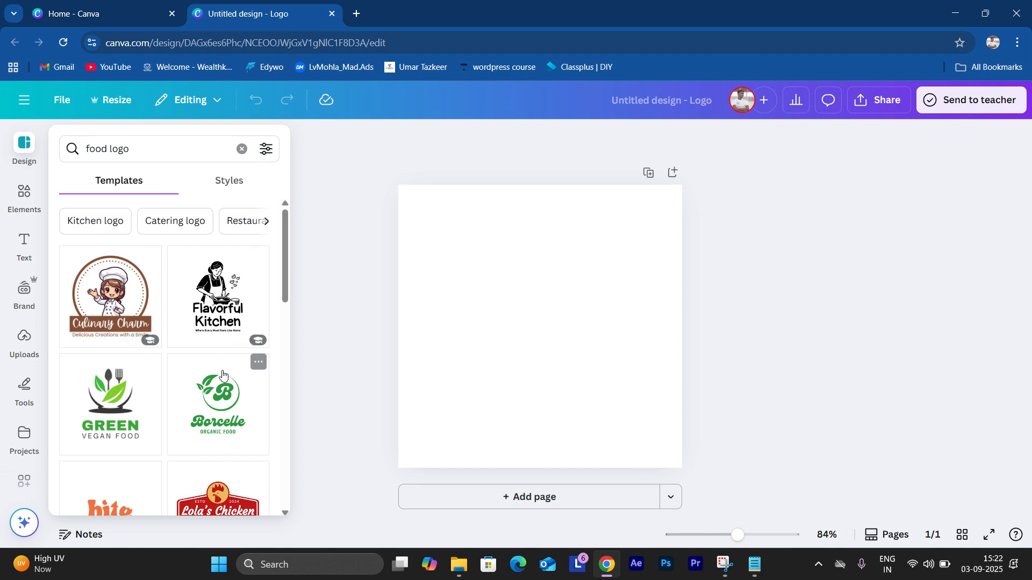
pyautogui.scroll(-10, 222, 375)
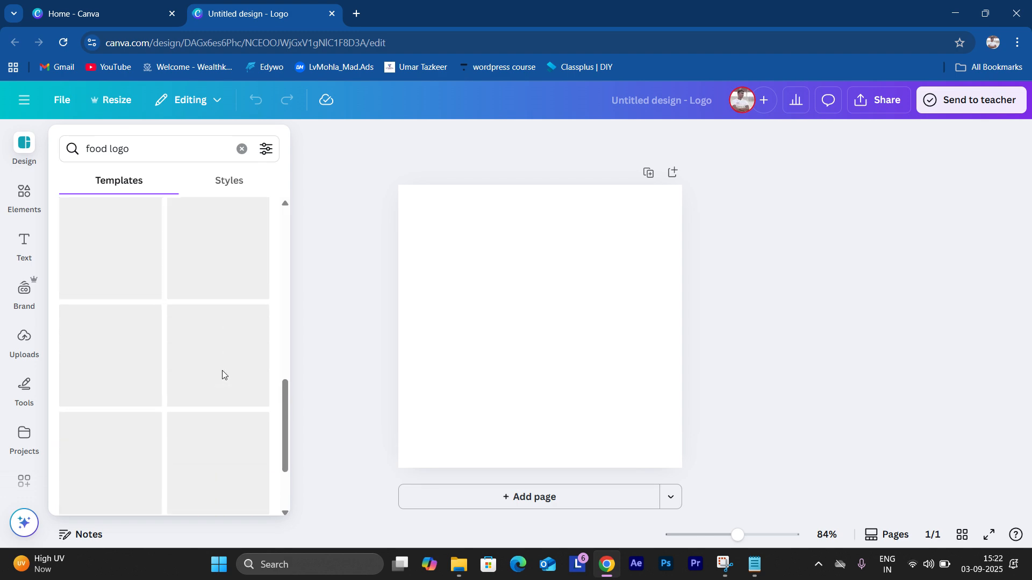
pyautogui.scroll(-2, 221, 370)
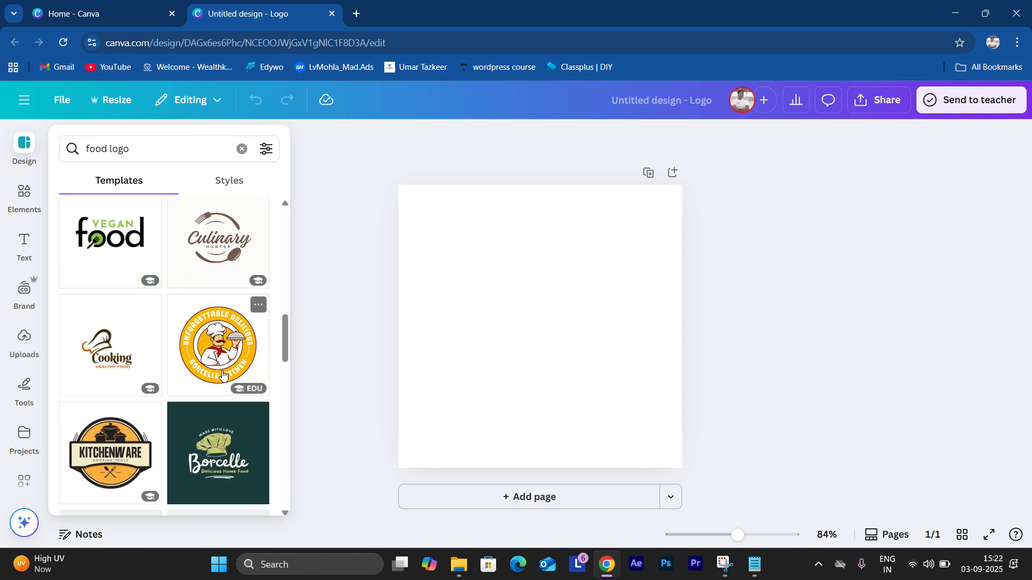
# Step: Change the template search to "realestate logo" and look through the resulting designs
pyautogui.click(108, 148)
pyautogui.press('BackSpace')
pyautogui.press('BackSpace')
pyautogui.press('BackSpace')
pyautogui.press('BackSpace')
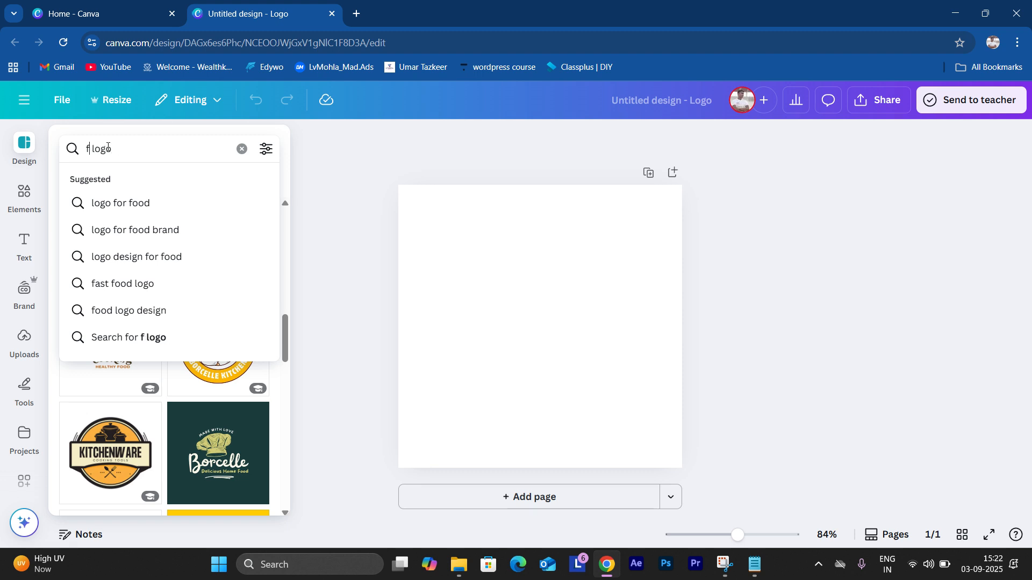
pyautogui.write('ra')
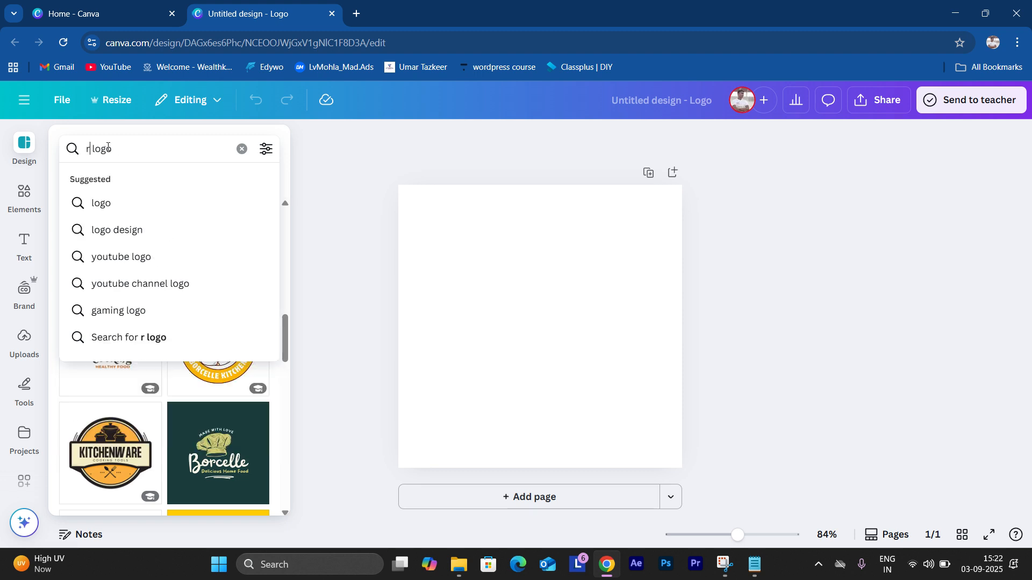
pyautogui.press('BackSpace')
pyautogui.write('eales')
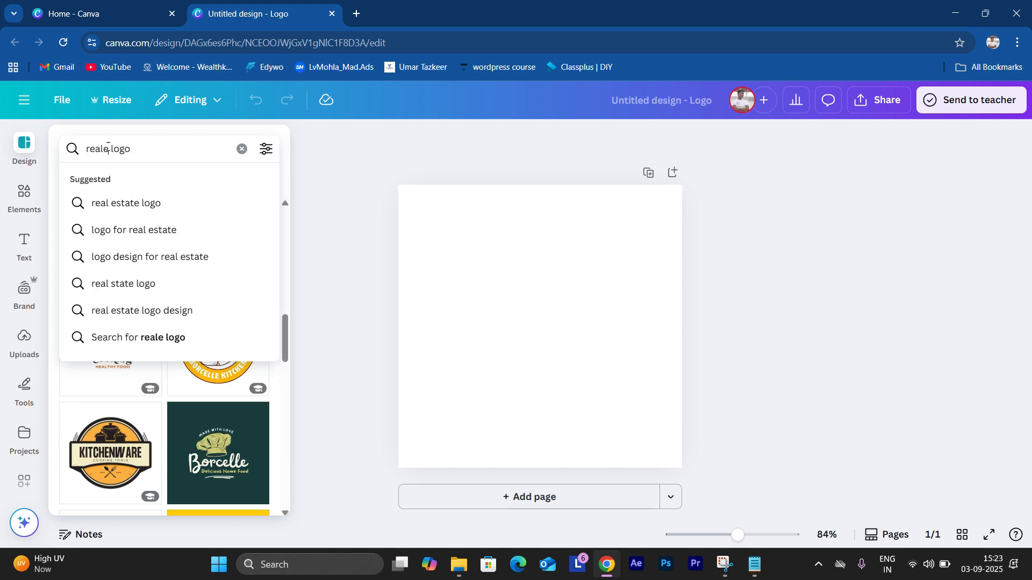
pyautogui.click(129, 203)
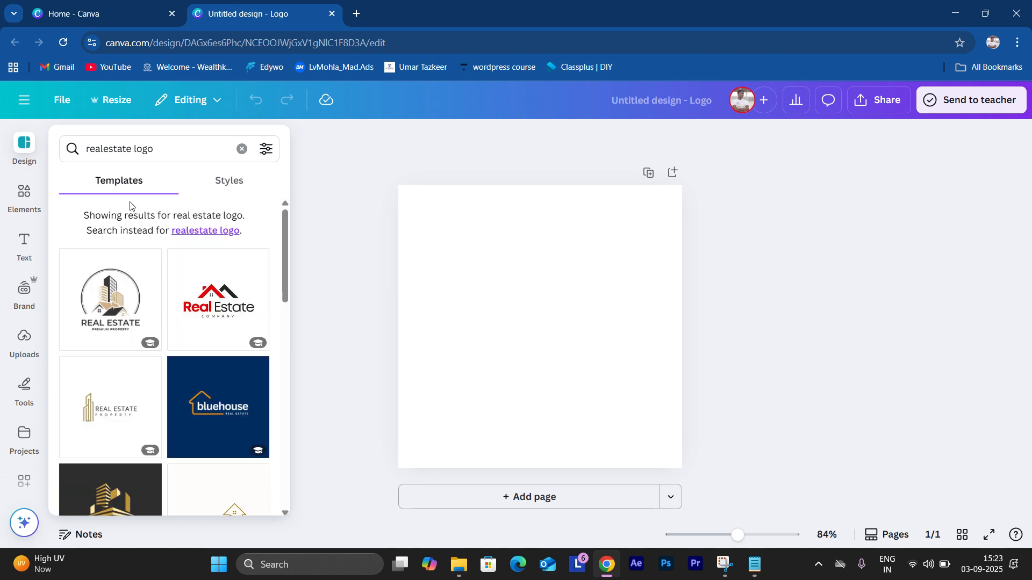
pyautogui.scroll(-5, 103, 344)
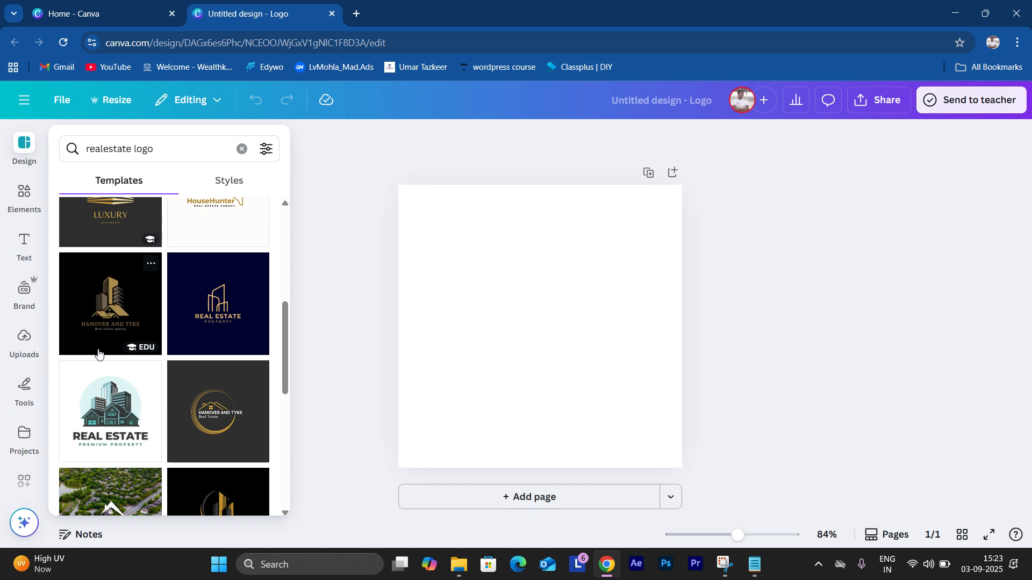
pyautogui.scroll(5, 98, 353)
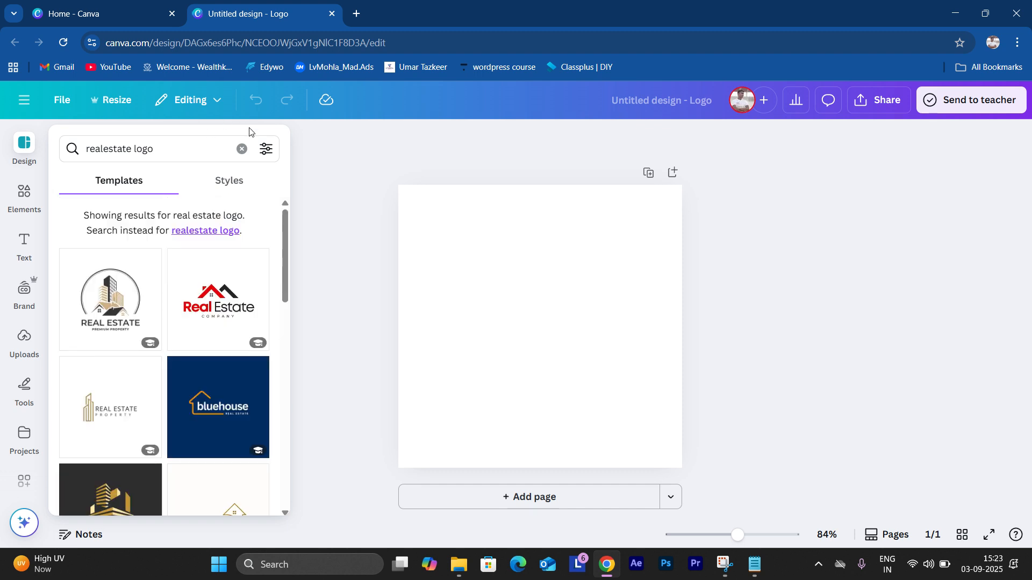
# Step: Clear the real estate search, search the templates for "stock market logo" again and browse the designs
pyautogui.click(242, 149)
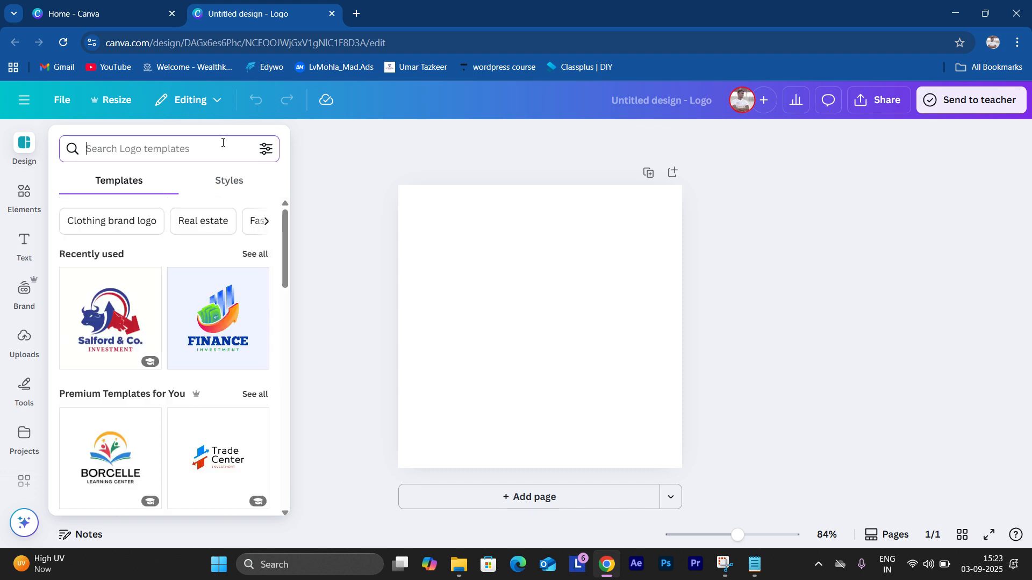
pyautogui.write('stioc')
pyautogui.press('BackSpace')
pyautogui.press('BackSpace')
pyautogui.press('BackSpace')
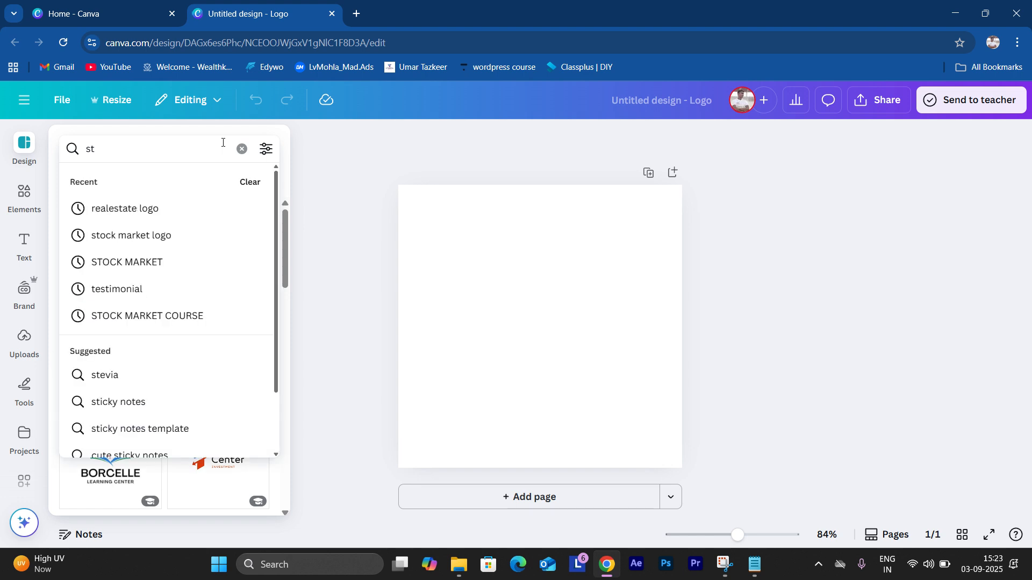
pyautogui.write('ock m')
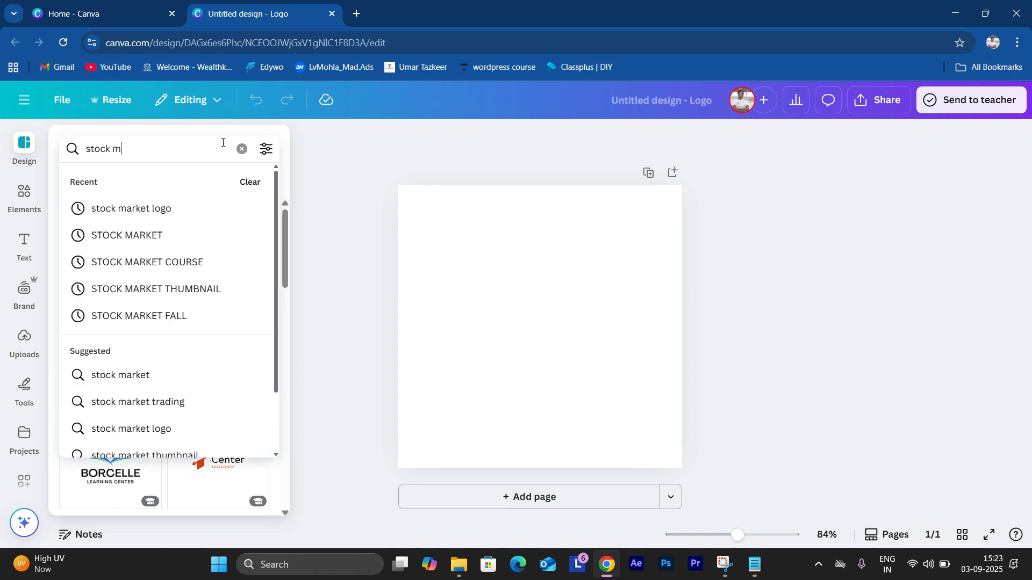
pyautogui.write('a')
pyautogui.click(159, 208)
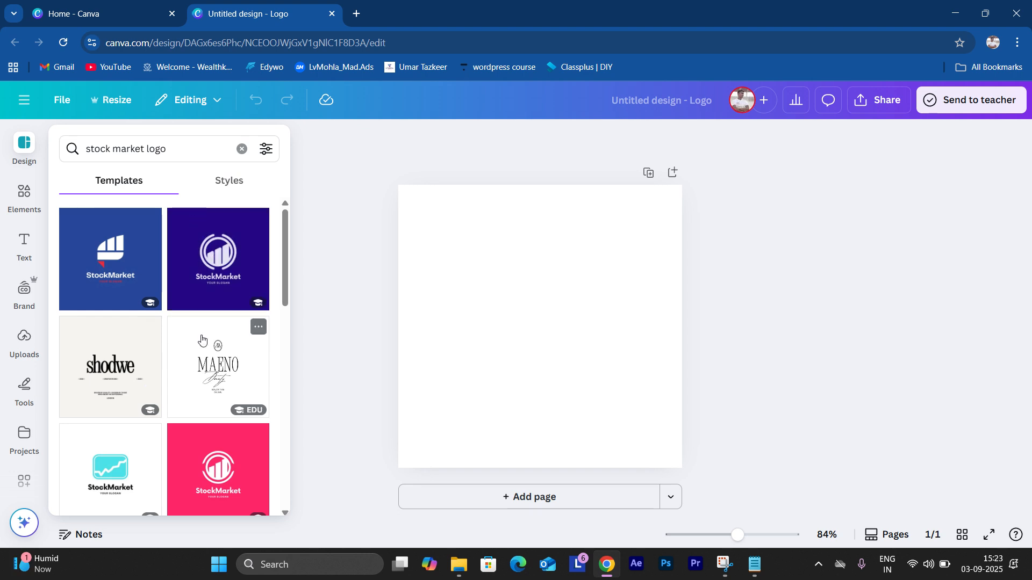
pyautogui.scroll(-6, 201, 339)
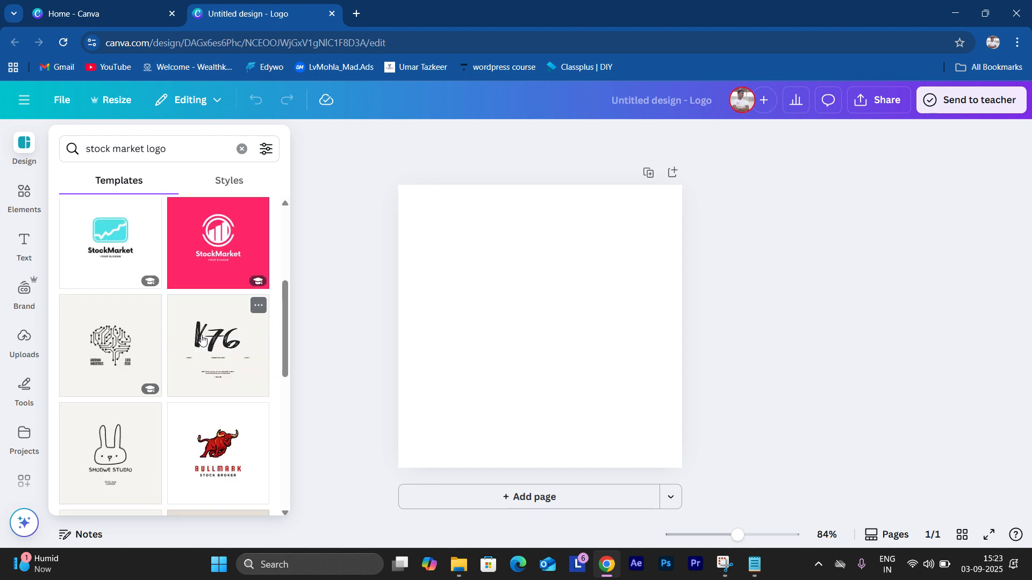
pyautogui.scroll(-1, 202, 340)
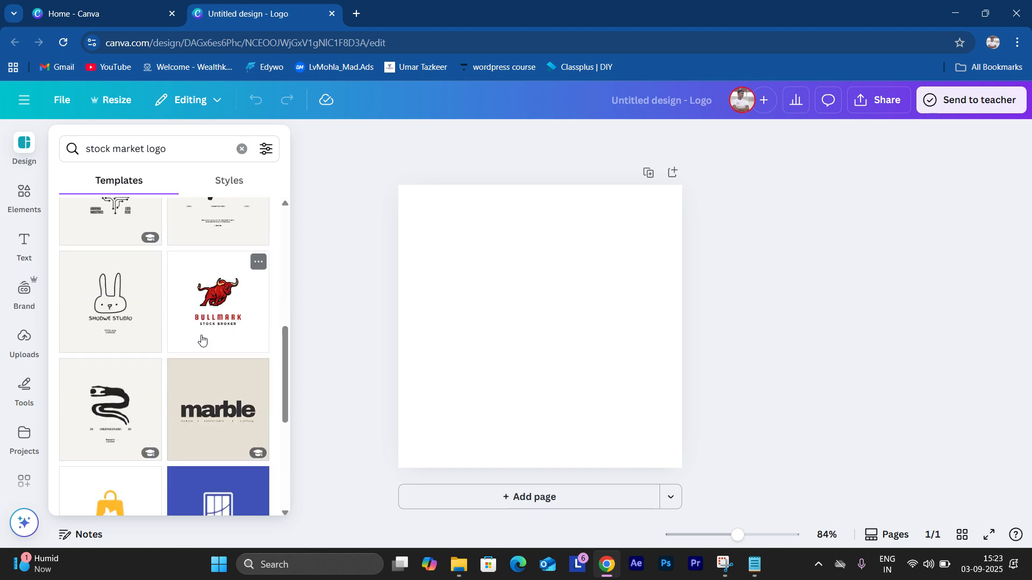
pyautogui.scroll(-4, 201, 339)
pyautogui.scroll(4, 202, 340)
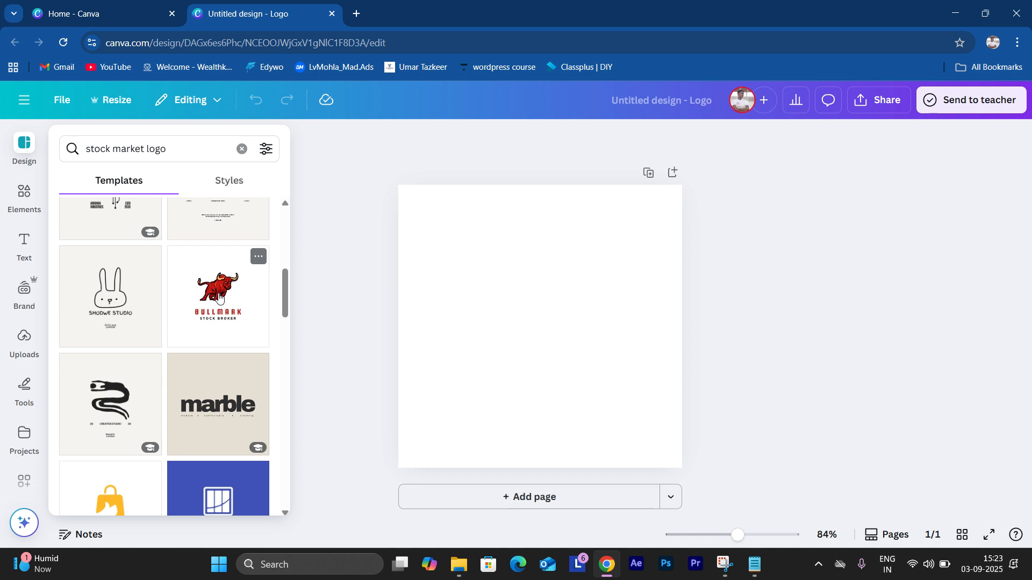
pyautogui.scroll(5, 219, 299)
# Step: Search the templates for "logo for stock market" and apply the black and red Bull Capital template to the blank page
pyautogui.click(168, 138)
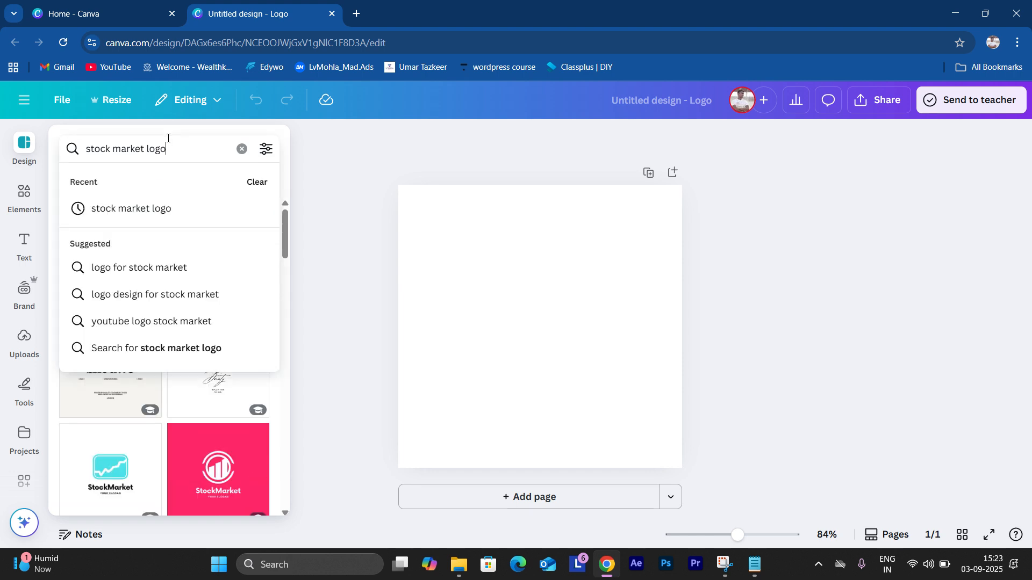
pyautogui.click(161, 268)
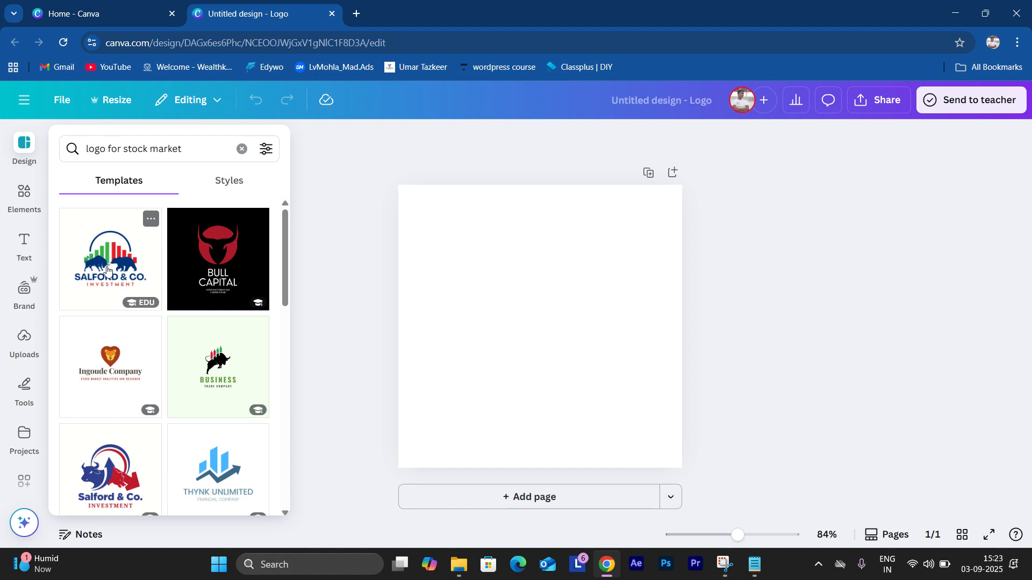
pyautogui.click(211, 275)
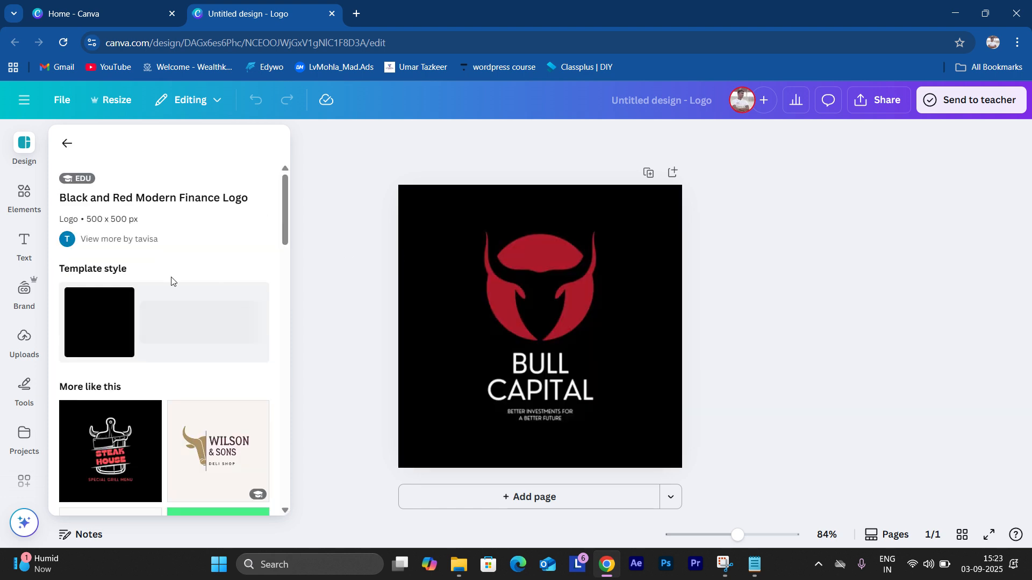
pyautogui.click(622, 289)
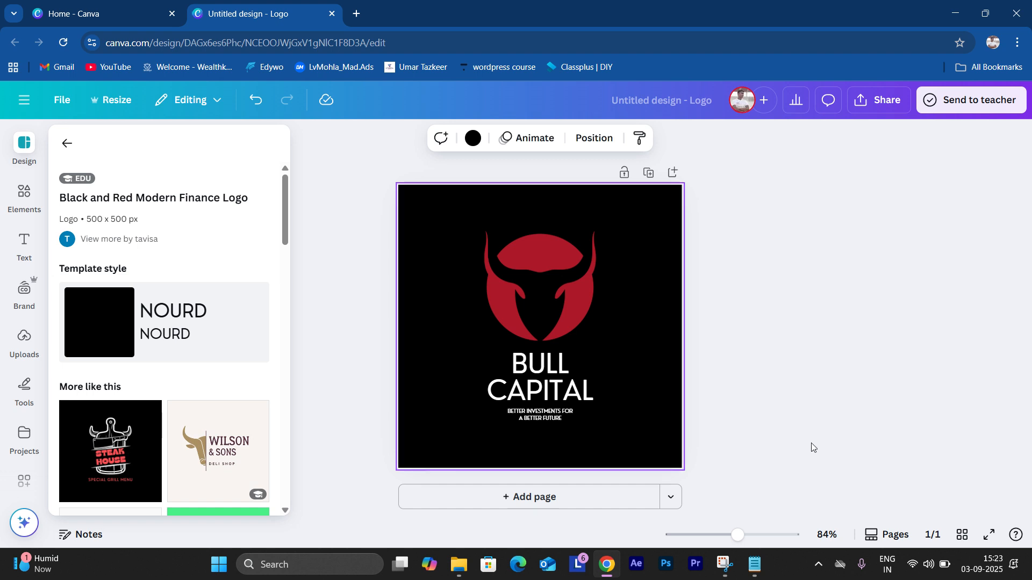
pyautogui.click(837, 391)
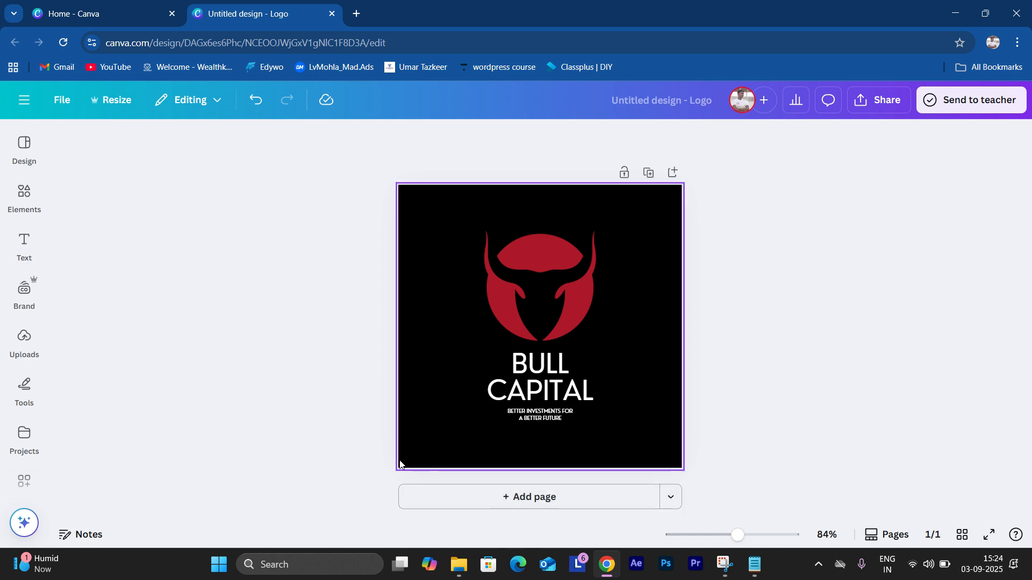
# Step: Try red, white, grey, turquoise and teal solid colours on the black page background
pyautogui.click(676, 454)
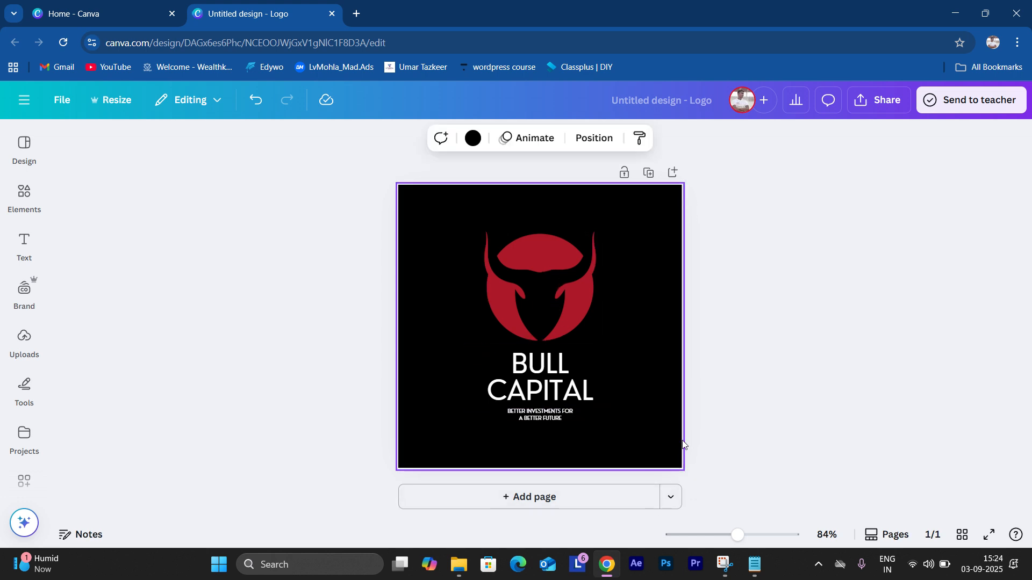
pyautogui.click(475, 139)
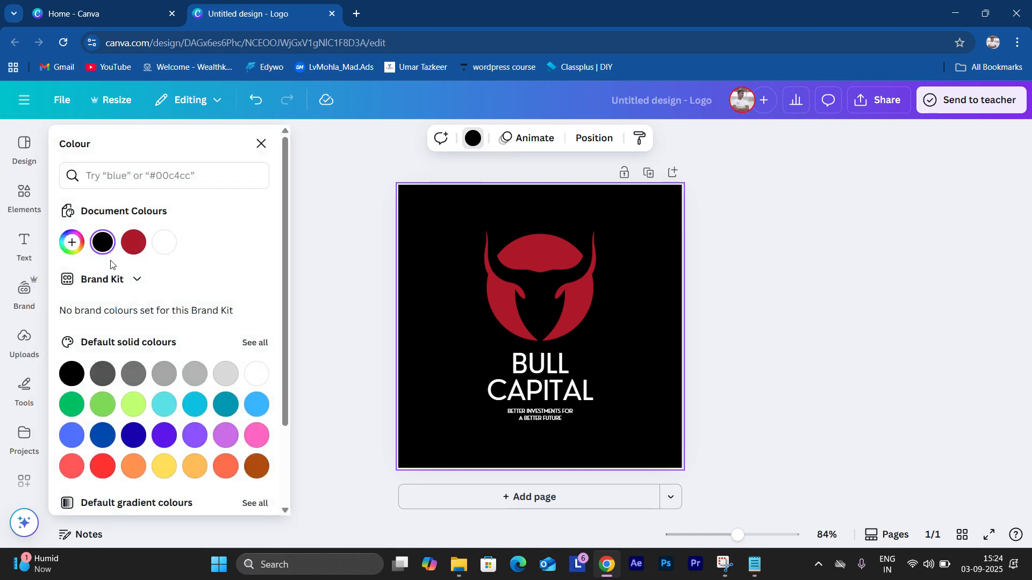
pyautogui.click(133, 244)
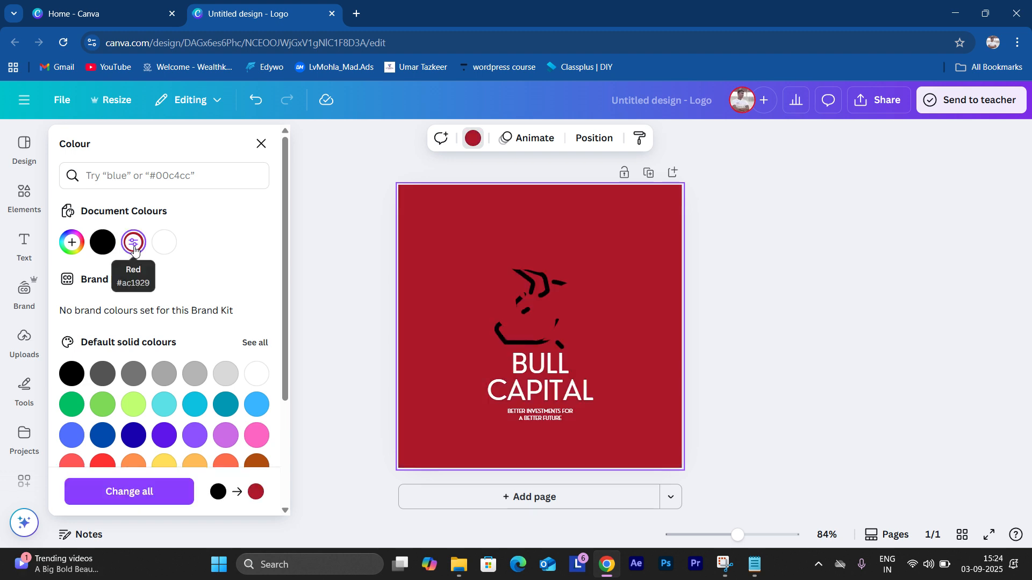
pyautogui.click(167, 249)
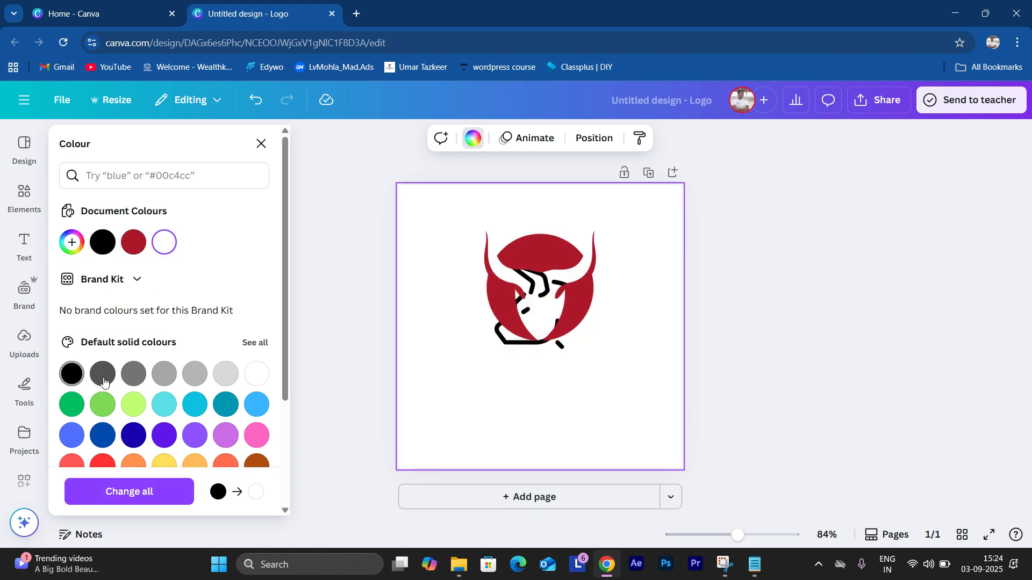
pyautogui.click(138, 376)
pyautogui.click(164, 374)
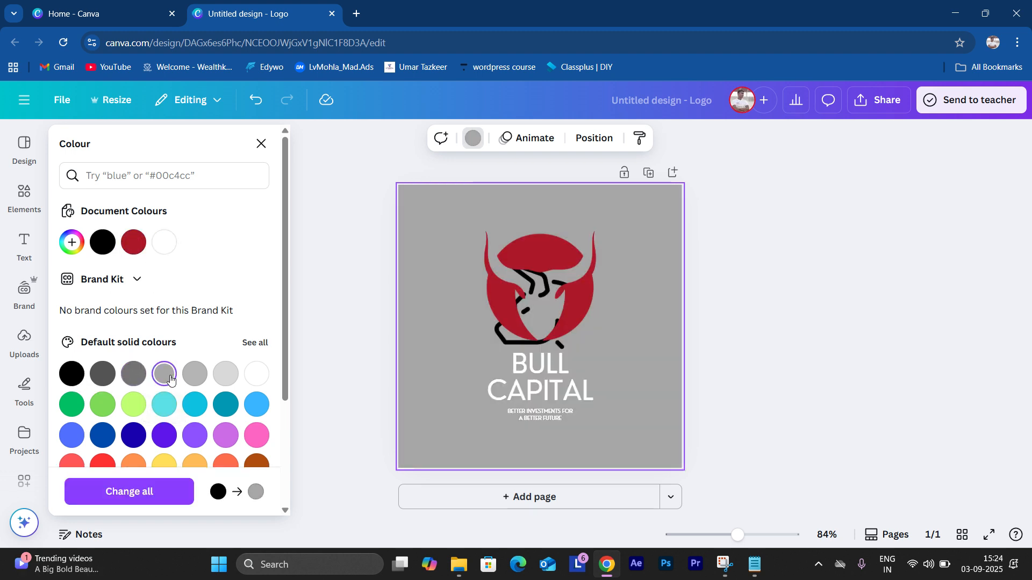
pyautogui.scroll(-2, 162, 355)
pyautogui.click(162, 340)
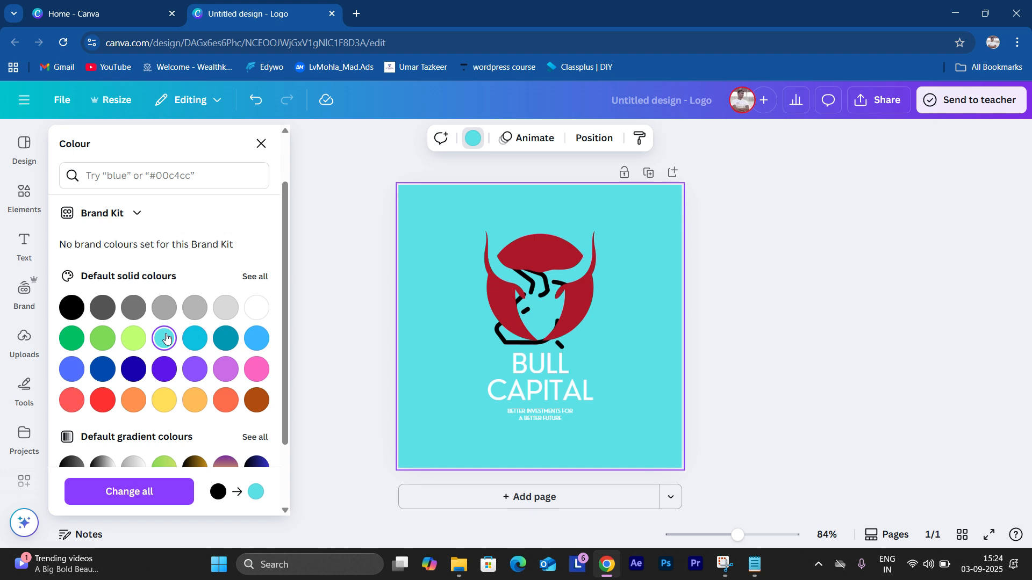
pyautogui.click(200, 339)
pyautogui.click(235, 340)
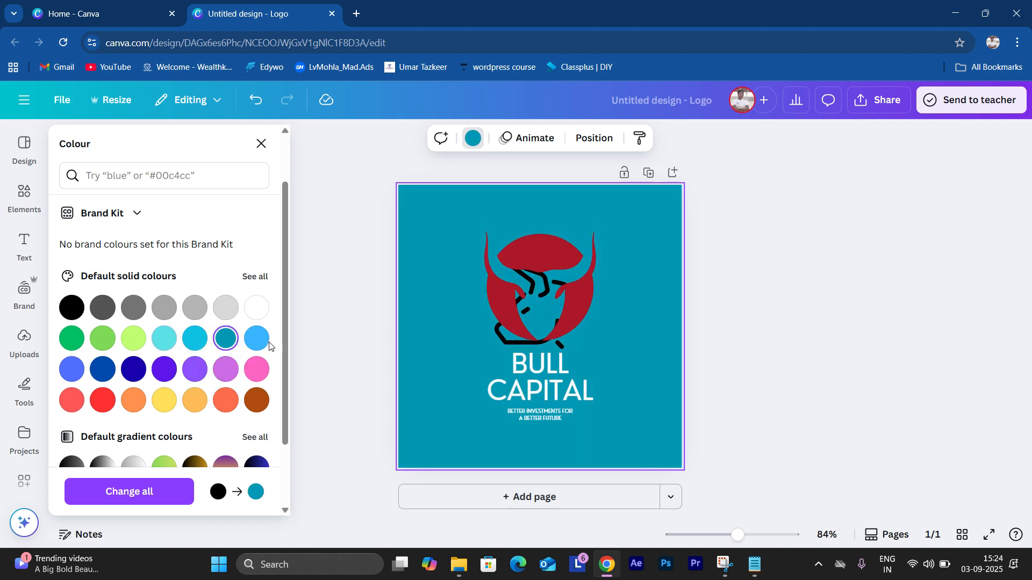
# Step: Try several default gradients on the page background, including black to grey, green, and purple to orange
pyautogui.scroll(-2, 252, 376)
pyautogui.click(72, 381)
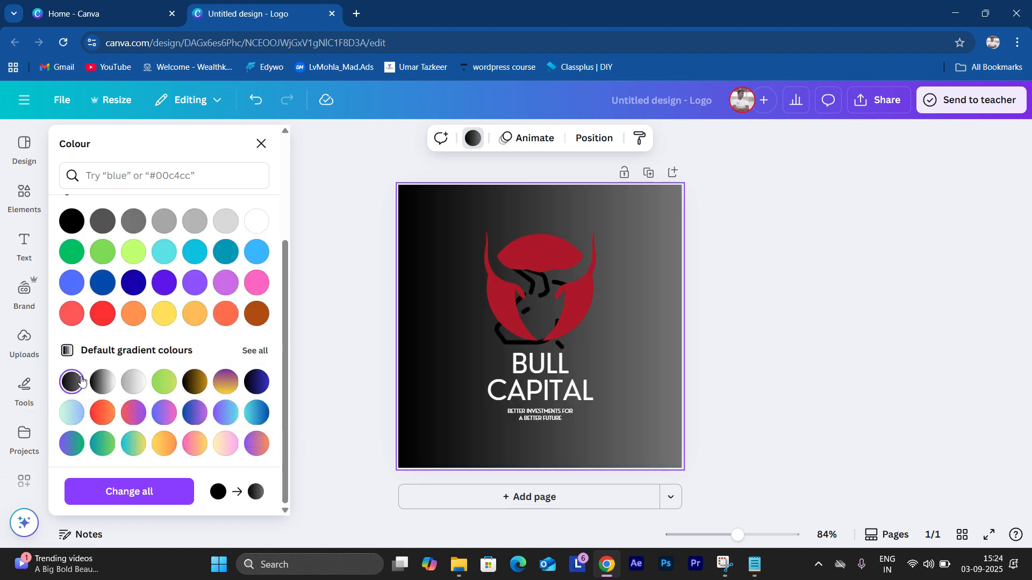
pyautogui.click(103, 382)
pyautogui.click(162, 383)
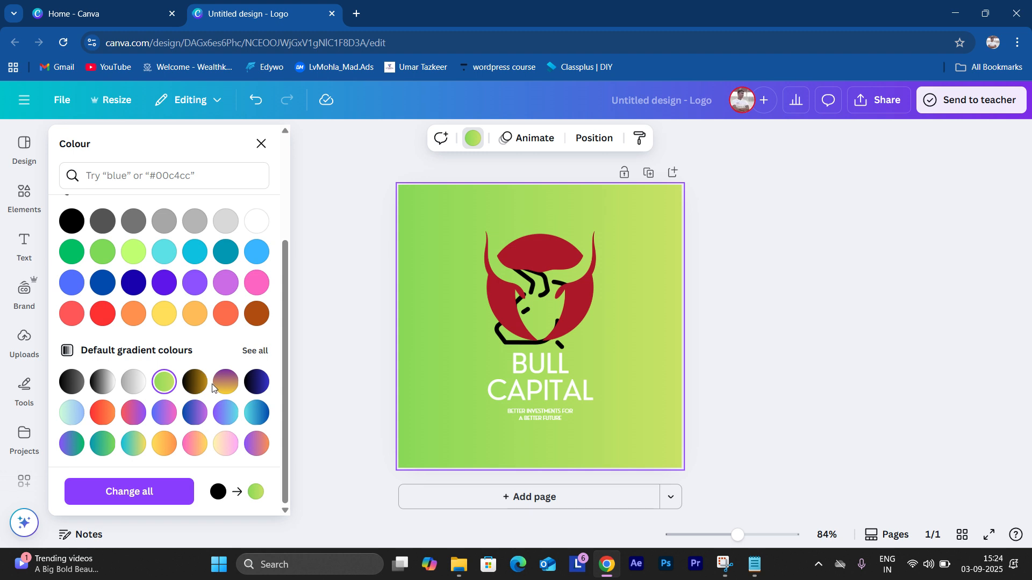
pyautogui.click(225, 381)
pyautogui.click(257, 443)
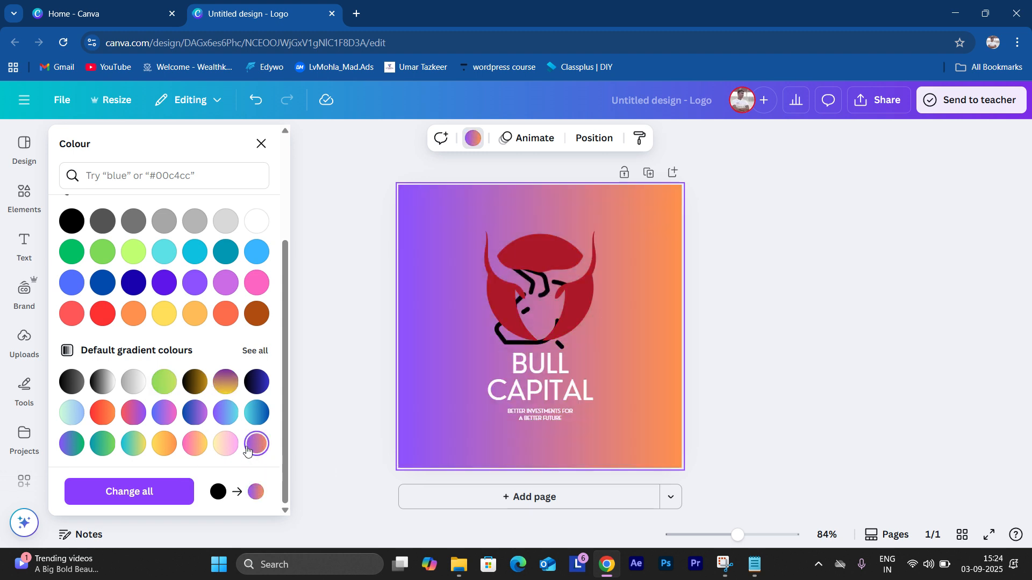
pyautogui.click(225, 444)
# Step: Try turquoise and green on the page background and settle on the default solid yellow
pyautogui.scroll(2, 232, 449)
pyautogui.click(169, 352)
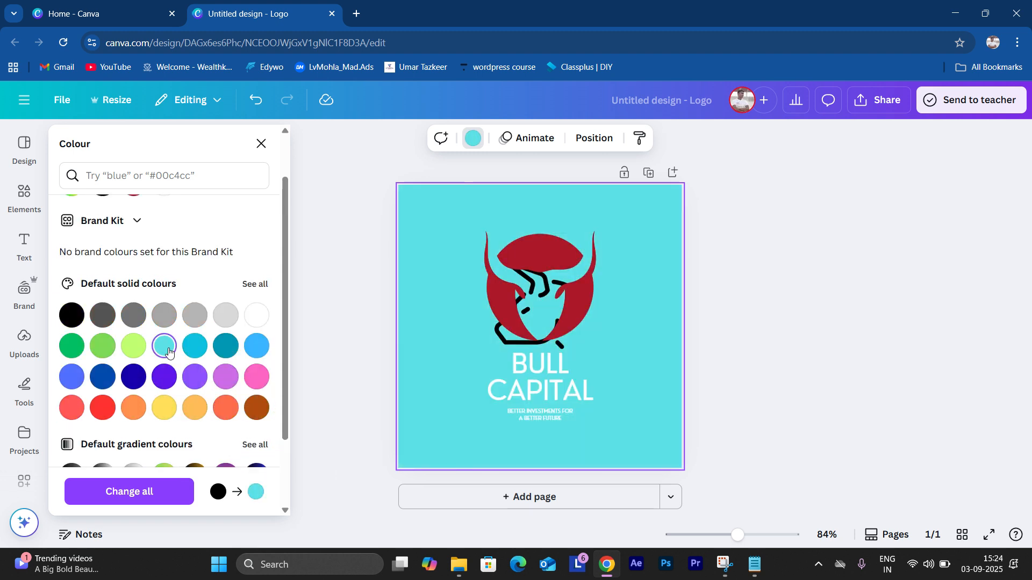
pyautogui.click(71, 345)
pyautogui.scroll(-3, 134, 344)
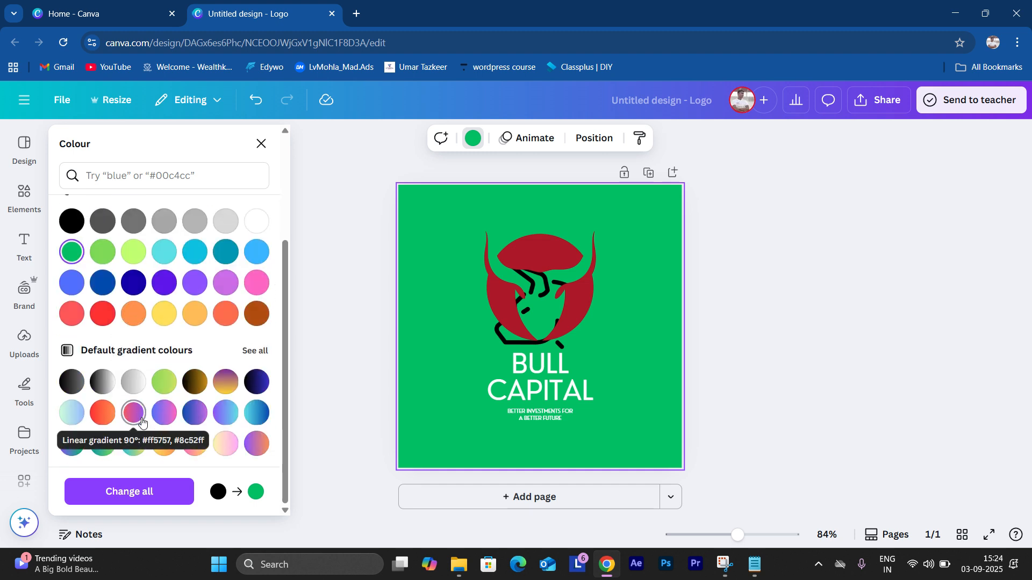
pyautogui.scroll(2, 141, 422)
pyautogui.scroll(-3, 141, 422)
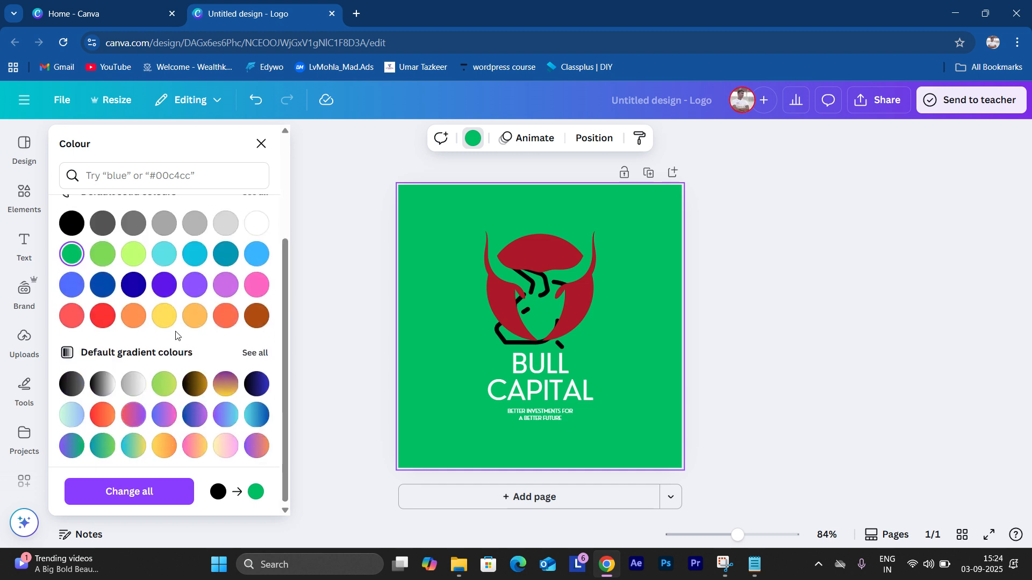
pyautogui.click(167, 316)
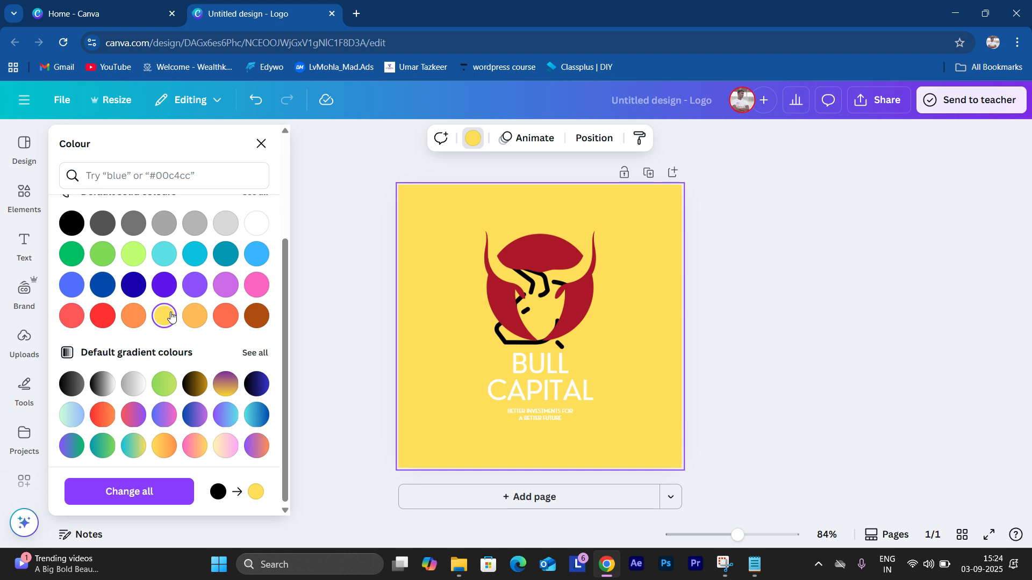
pyautogui.click(710, 315)
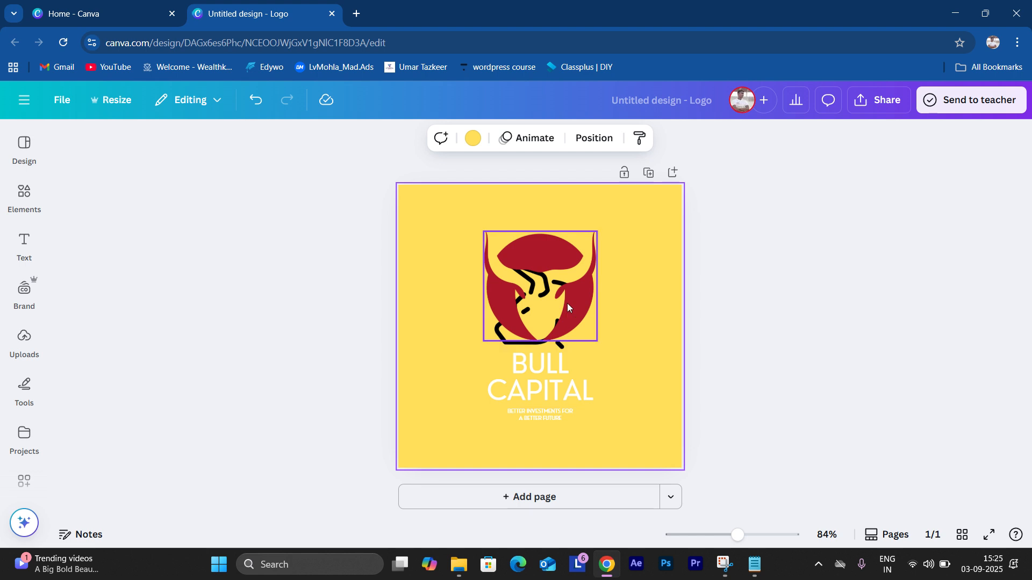
# Step: Try grey shades and dark blue on the red bull emblem, and set its colour to black
pyautogui.click(559, 256)
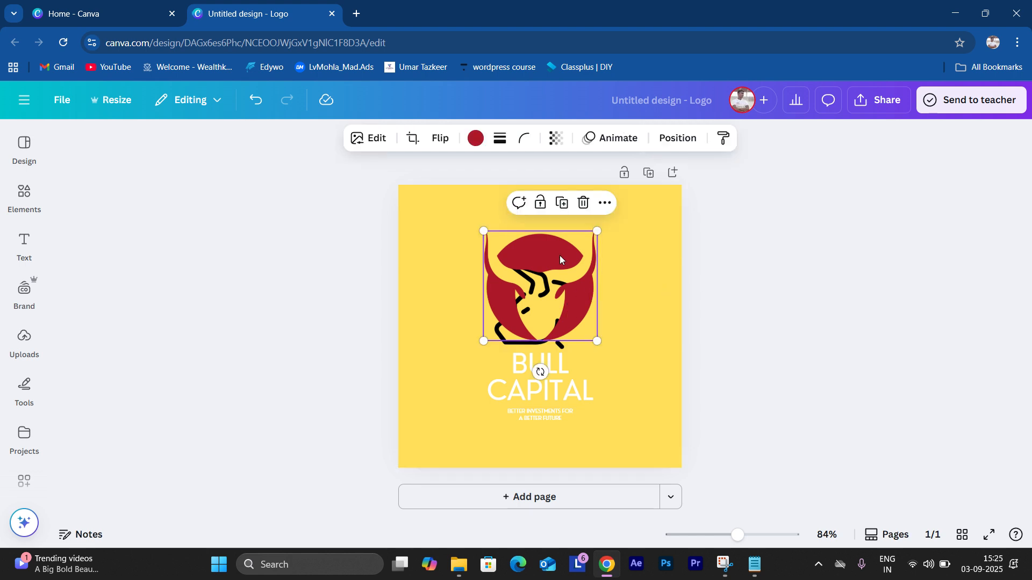
pyautogui.click(477, 139)
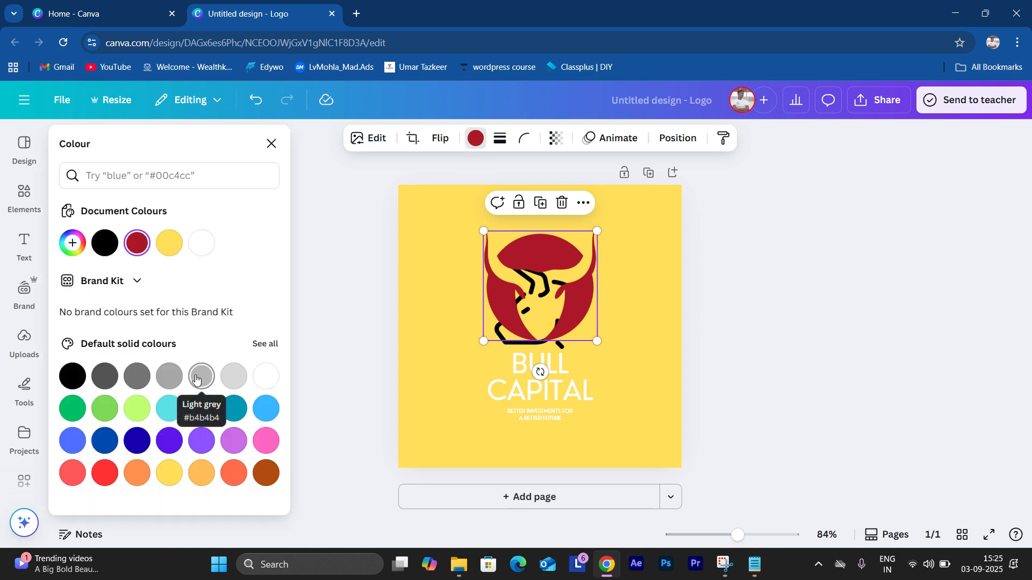
pyautogui.click(75, 381)
pyautogui.click(105, 376)
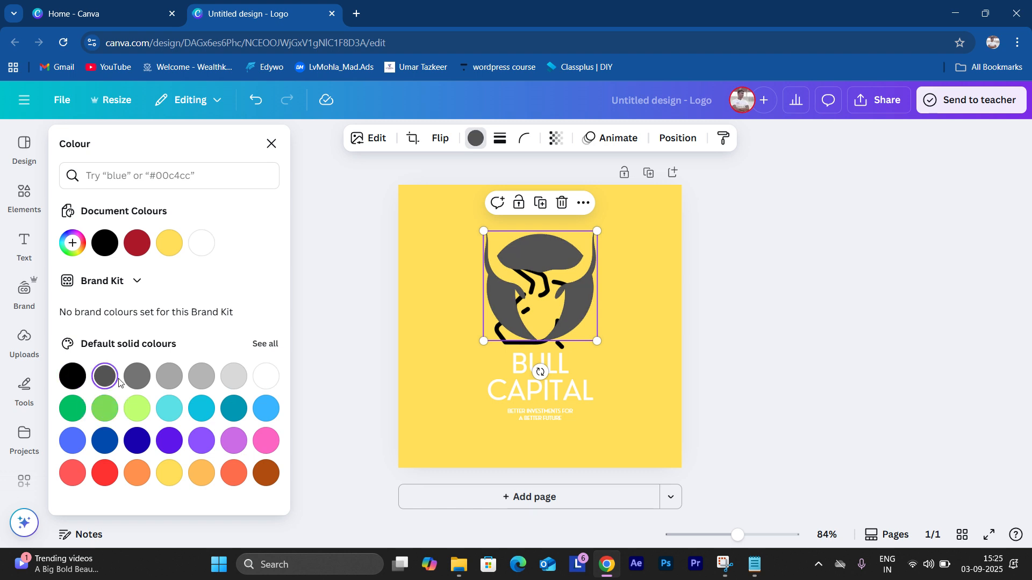
pyautogui.click(137, 376)
pyautogui.rightClick(203, 456)
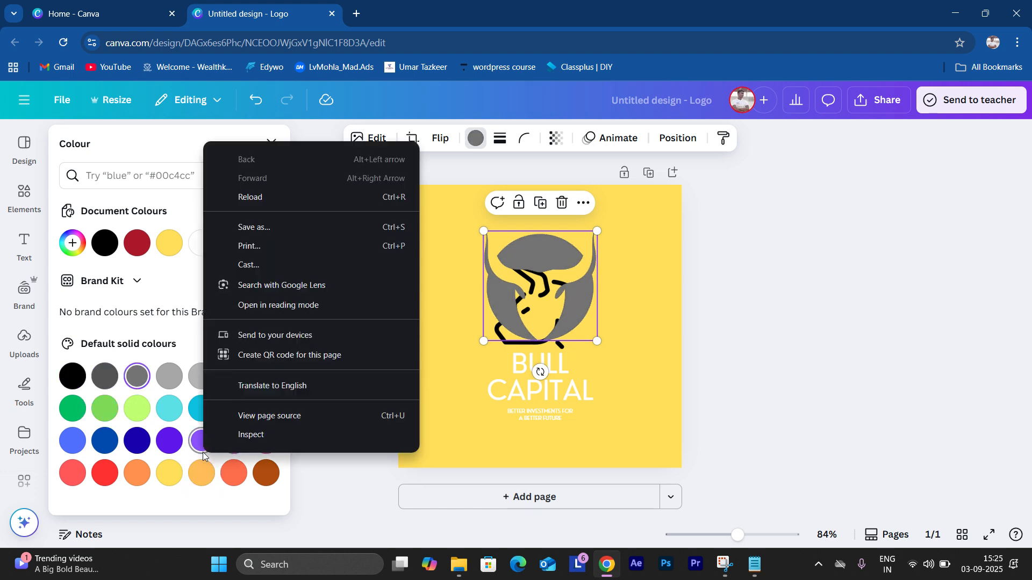
pyautogui.press('Escape')
pyautogui.rightClick(203, 456)
pyautogui.press('Escape')
pyautogui.click(138, 451)
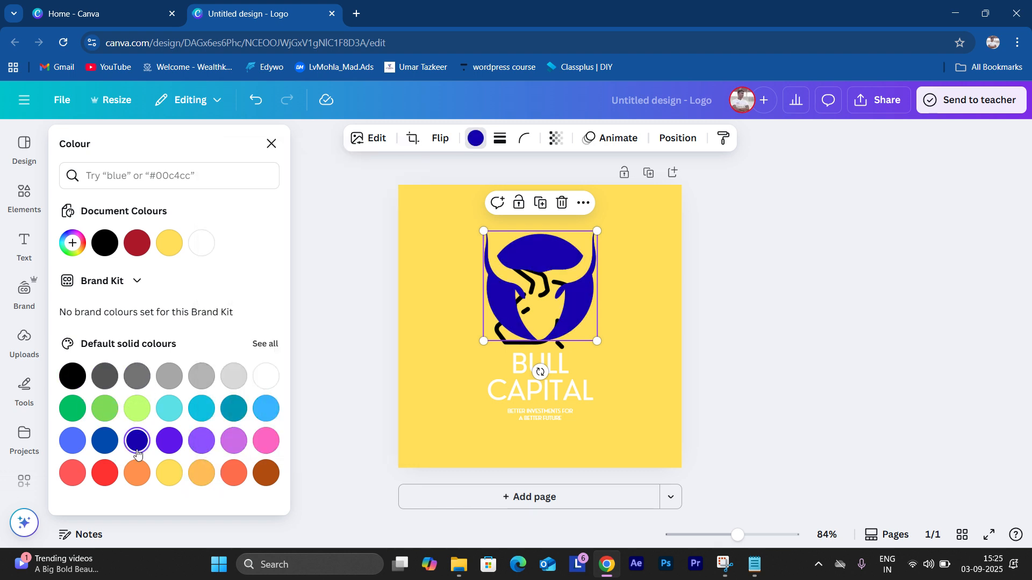
pyautogui.click(76, 377)
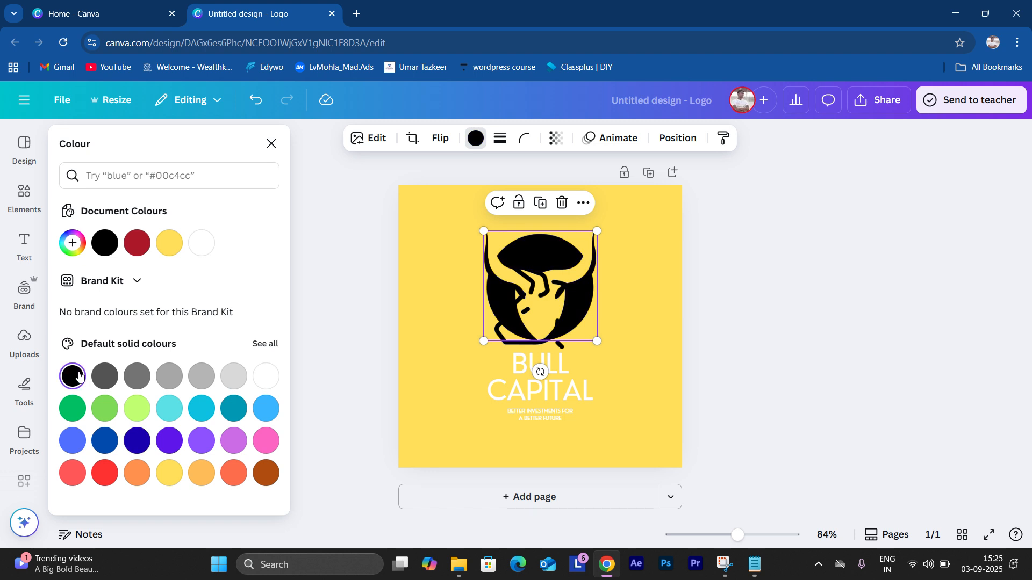
pyautogui.click(771, 361)
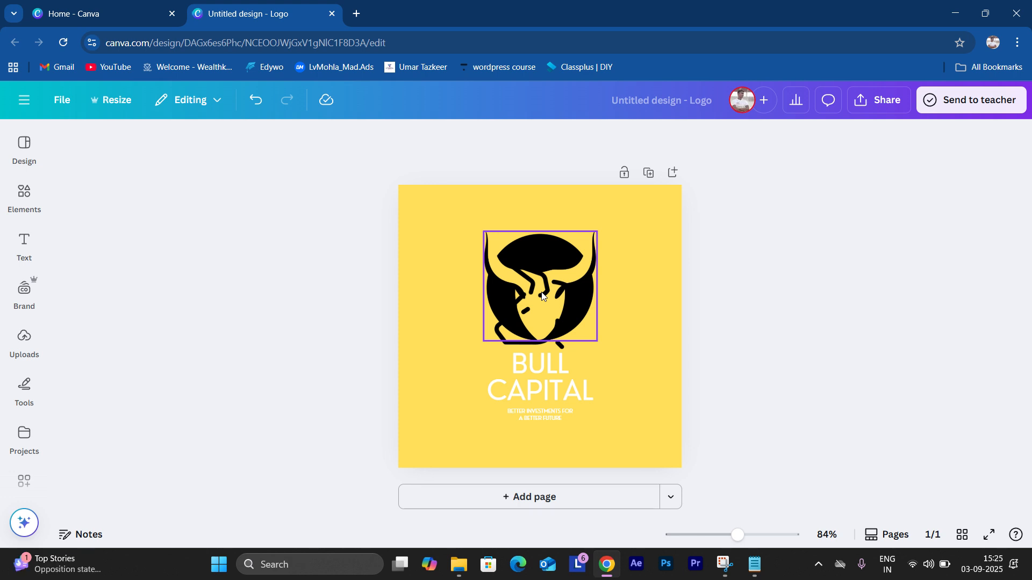
# Step: Replace the "BULL CAPITAL" heading below the emblem with "LLUBRAEB"
pyautogui.click(544, 369)
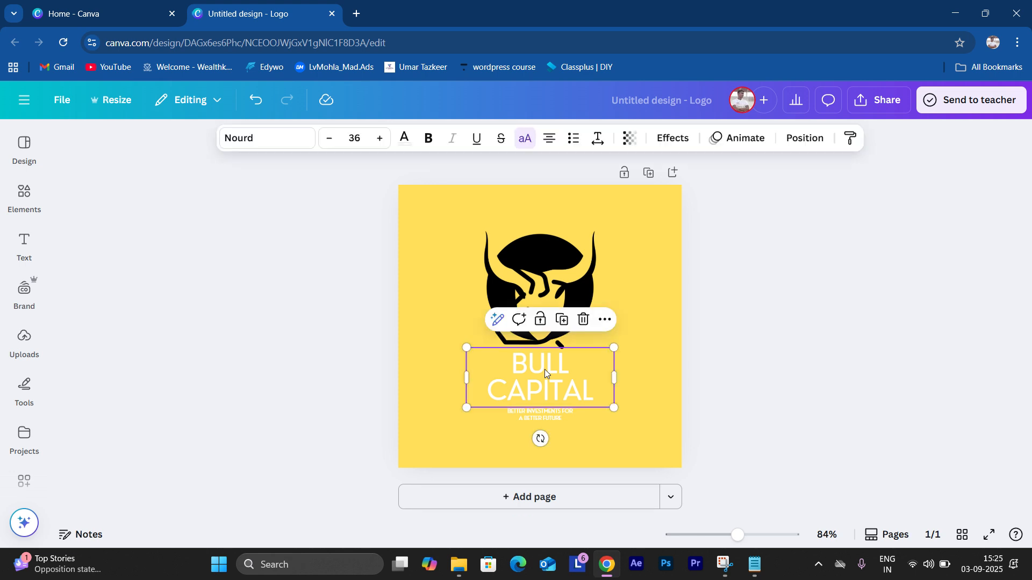
pyautogui.click(543, 369)
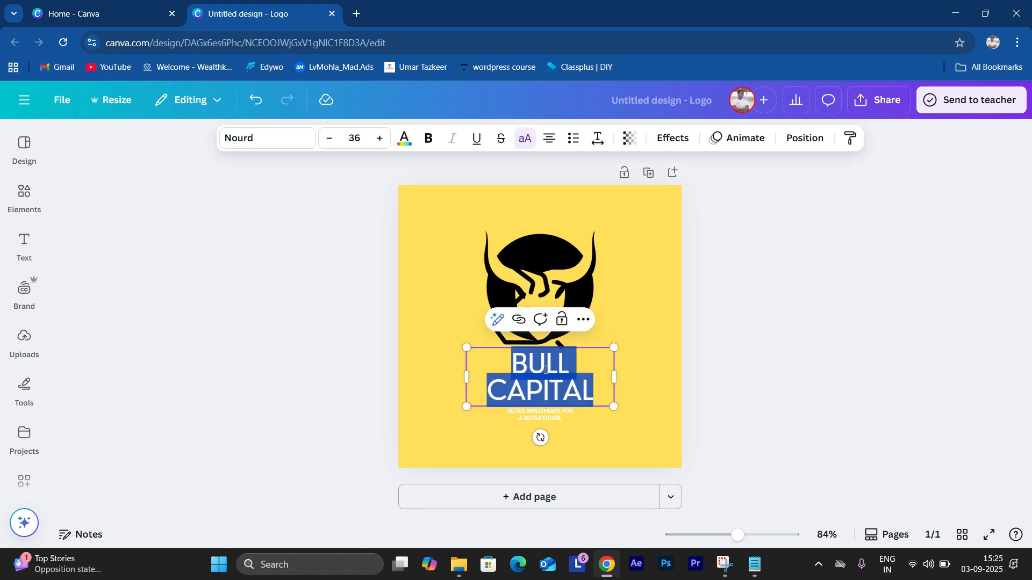
pyautogui.write('LL')
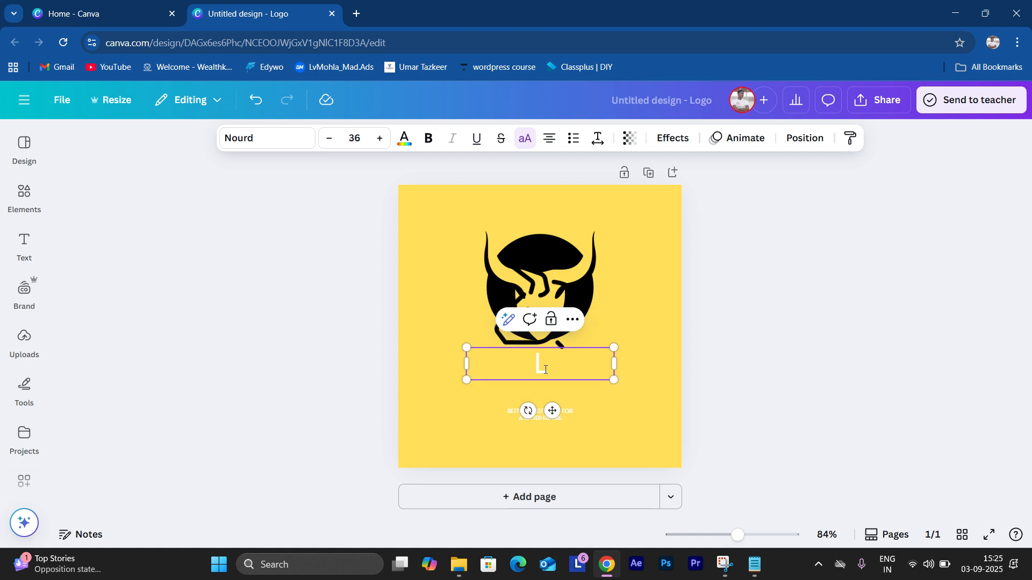
pyautogui.write('UBRAEB')
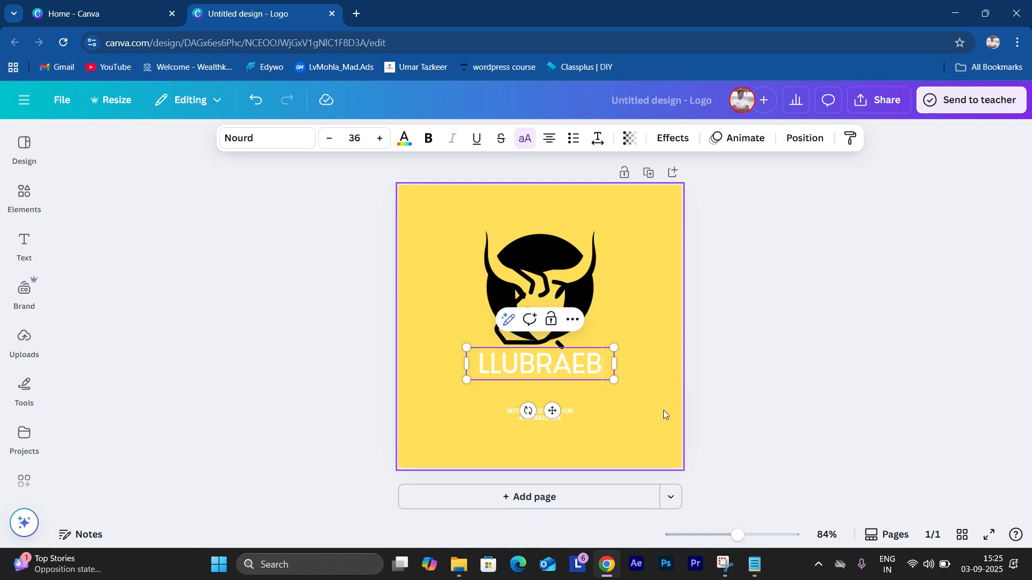
pyautogui.click(650, 425)
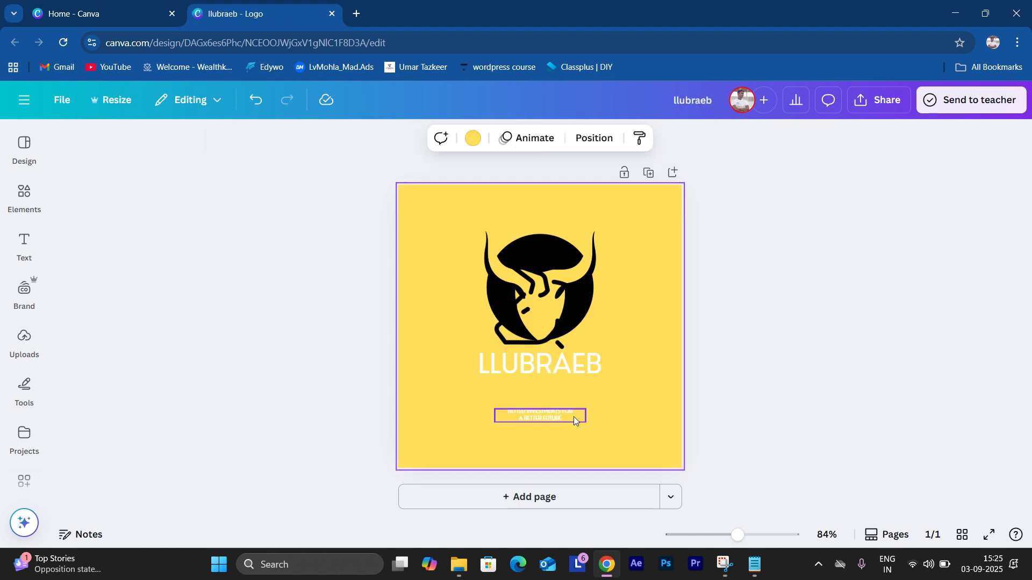
# Step: Try the Brick Sans font on the LLUBRAEB heading and set it to Archivo Black
pyautogui.click(560, 373)
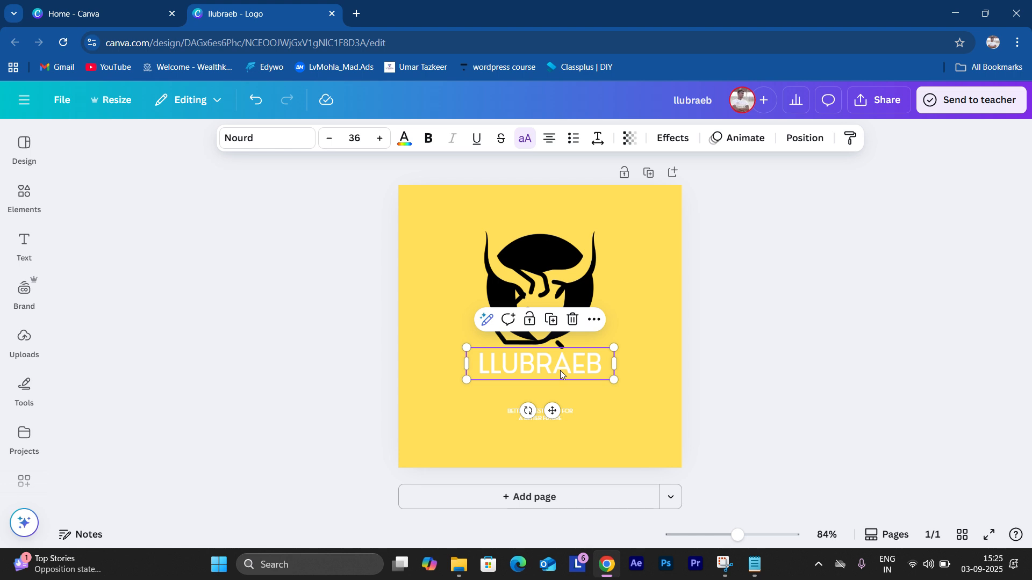
pyautogui.click(627, 416)
pyautogui.click(574, 371)
pyautogui.click(246, 140)
pyautogui.scroll(-3, 142, 388)
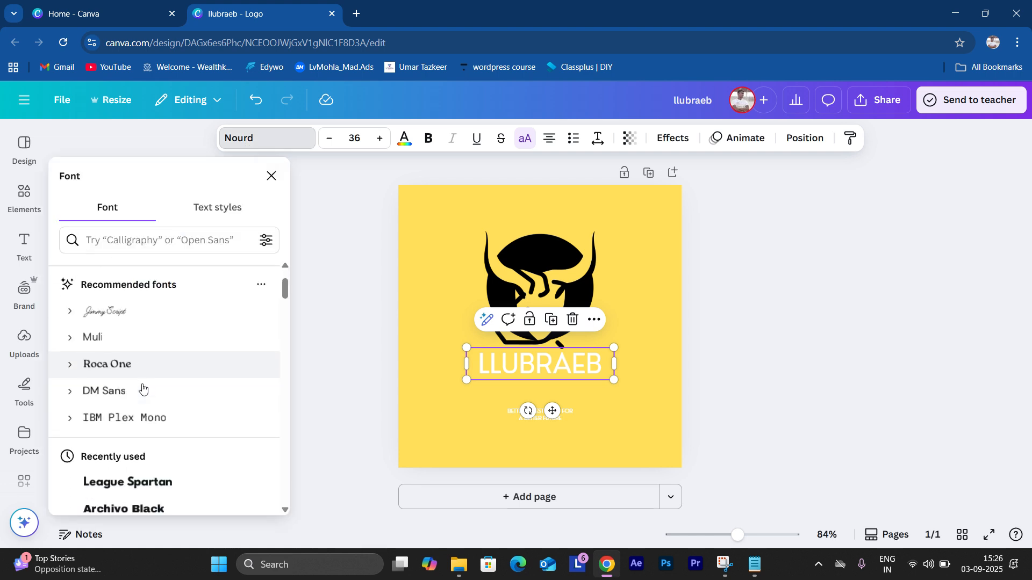
pyautogui.scroll(-2, 142, 388)
pyautogui.click(143, 384)
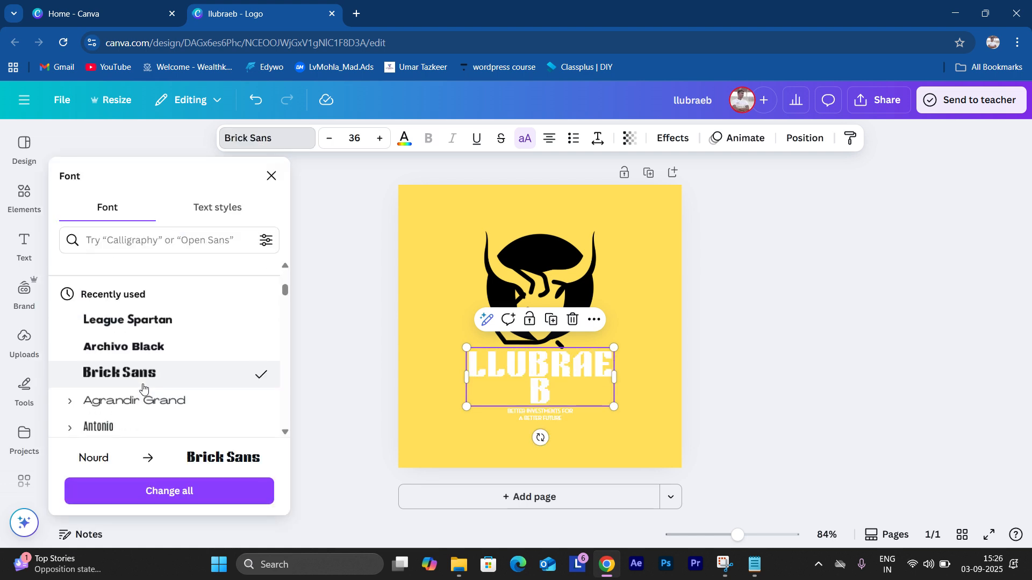
pyautogui.click(147, 348)
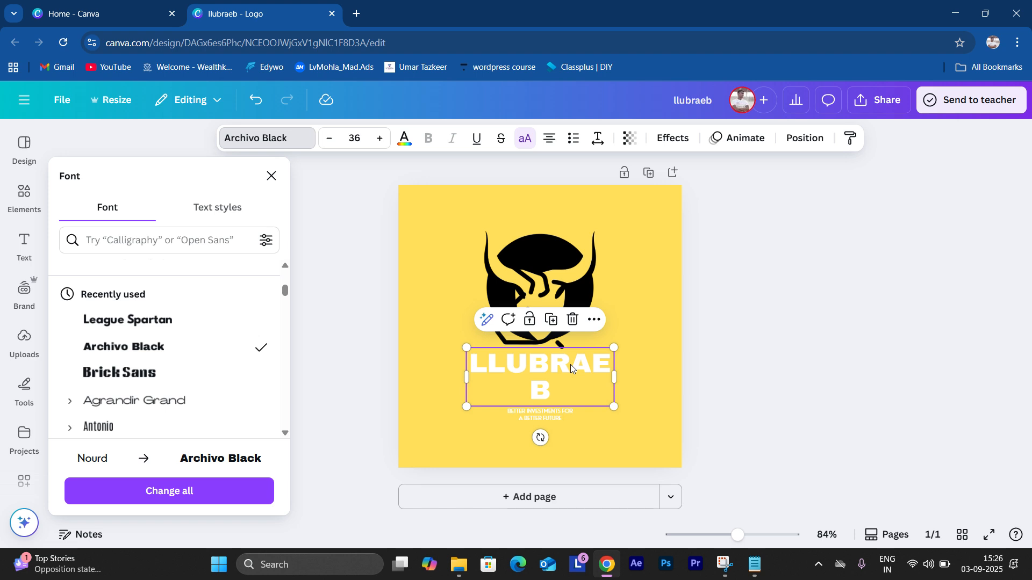
pyautogui.click(762, 398)
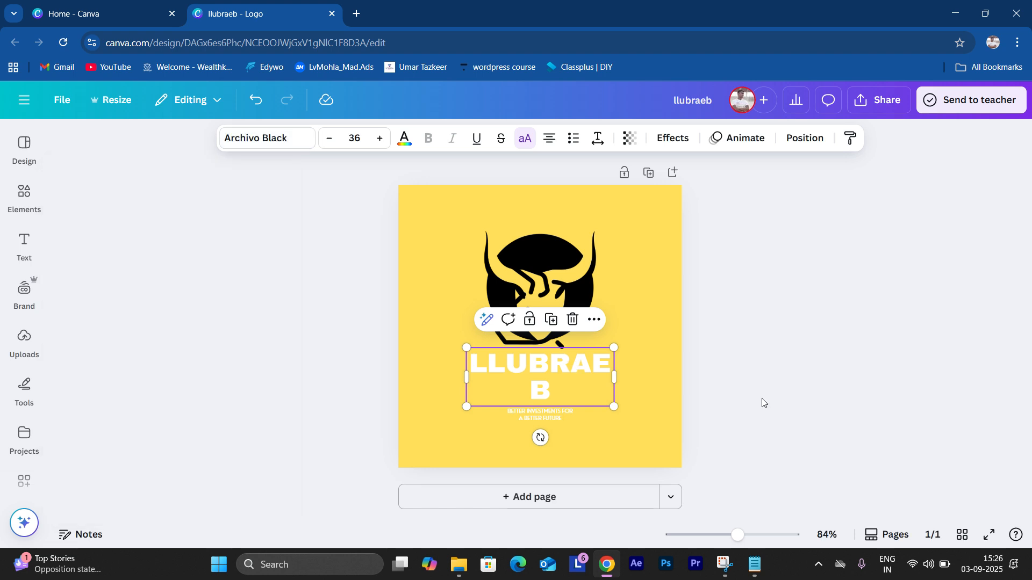
pyautogui.rightClick(762, 398)
pyautogui.click(702, 407)
pyautogui.click(700, 408)
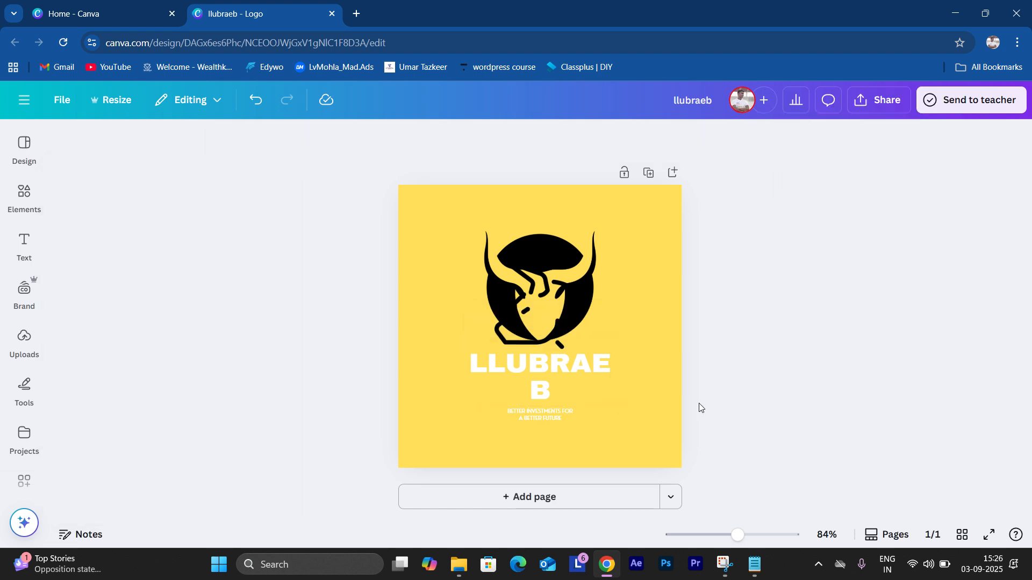
pyautogui.click(654, 211)
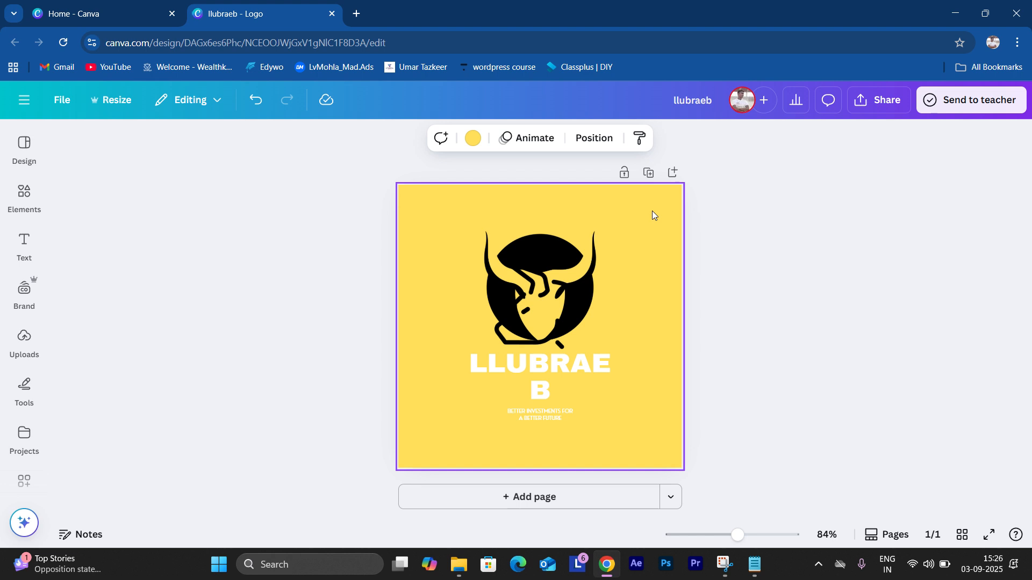
pyautogui.click(477, 142)
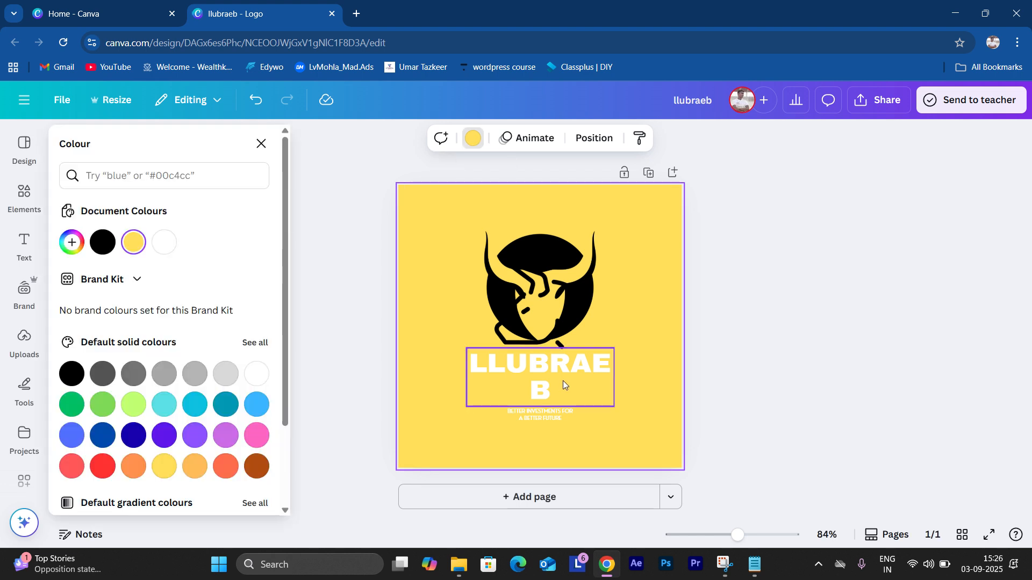
pyautogui.click(563, 379)
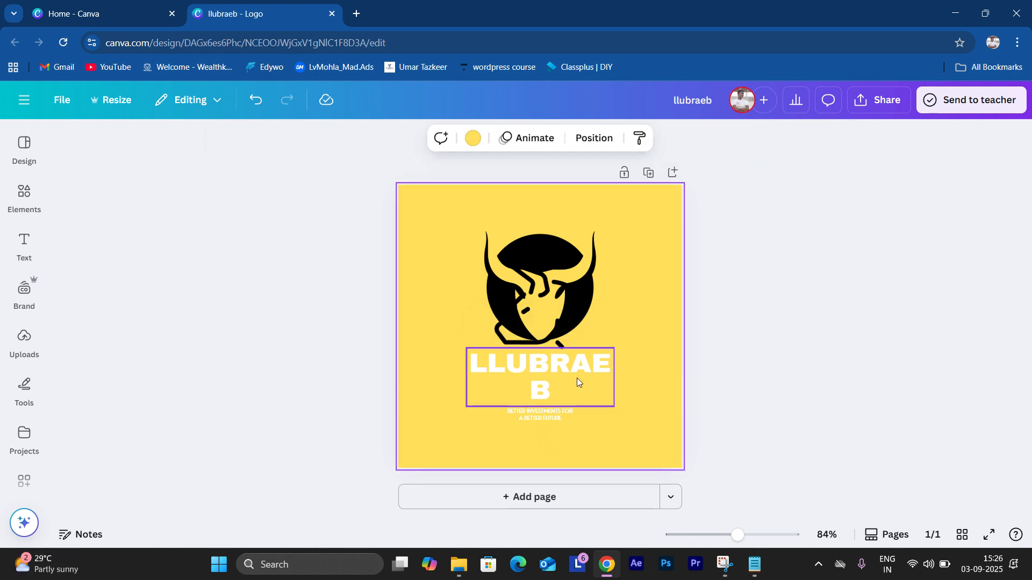
# Step: Try black, purple and red on the LLUBRAEB heading and set its text colour to dark blue
pyautogui.click(576, 378)
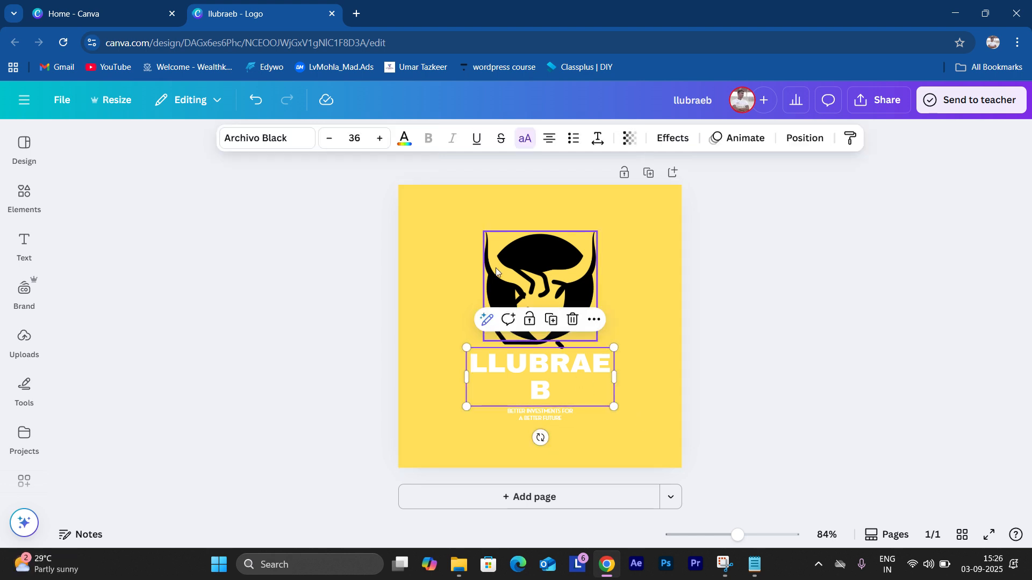
pyautogui.click(407, 148)
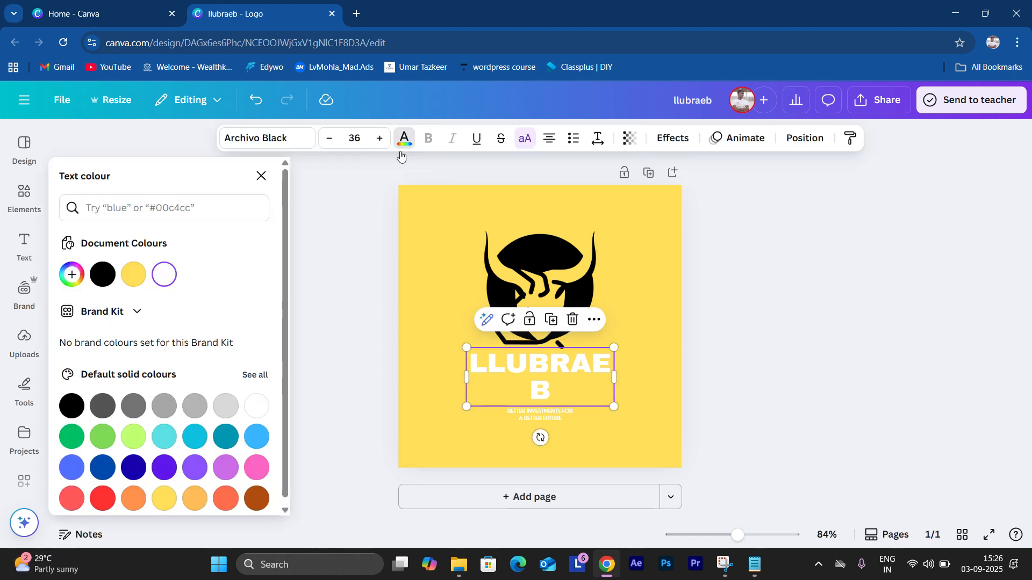
pyautogui.click(124, 463)
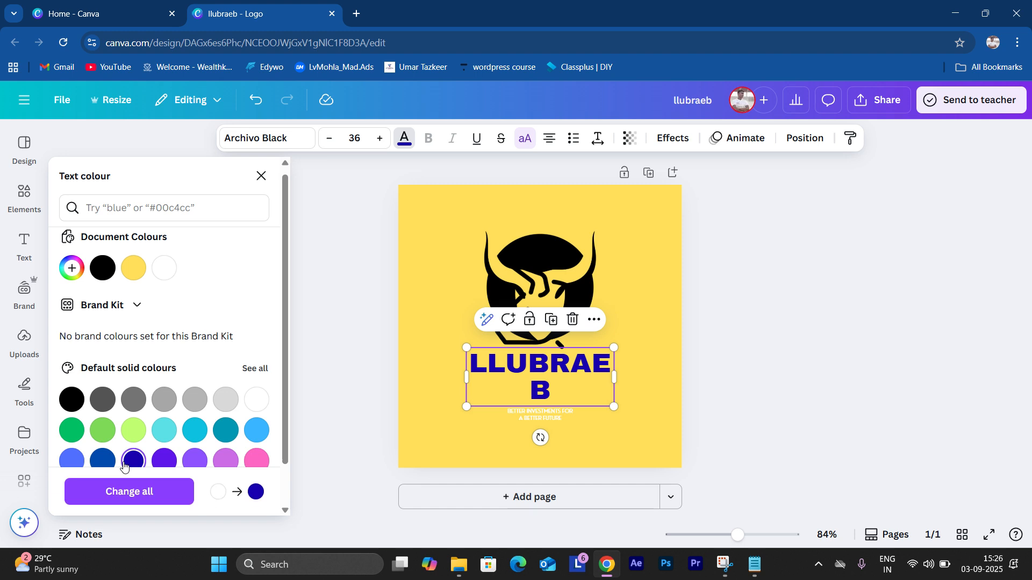
pyautogui.click(71, 398)
pyautogui.click(226, 410)
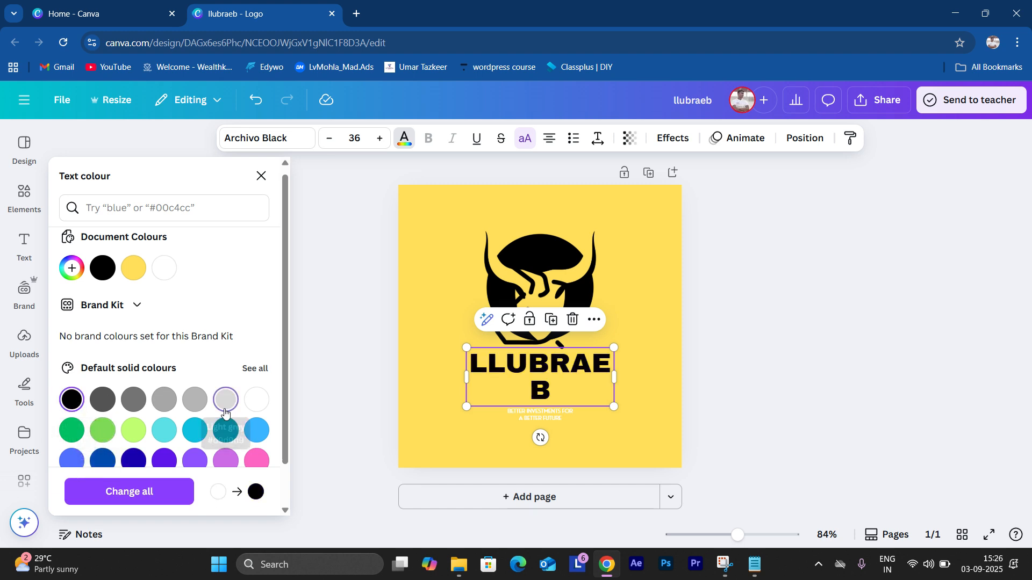
pyautogui.scroll(-1, 225, 412)
pyautogui.click(226, 413)
pyautogui.click(103, 444)
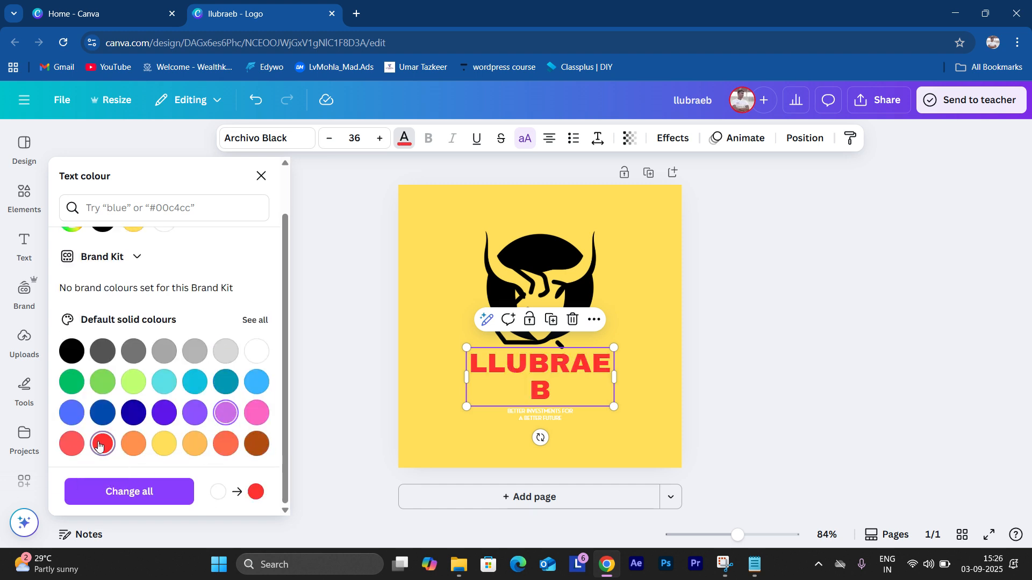
pyautogui.click(134, 413)
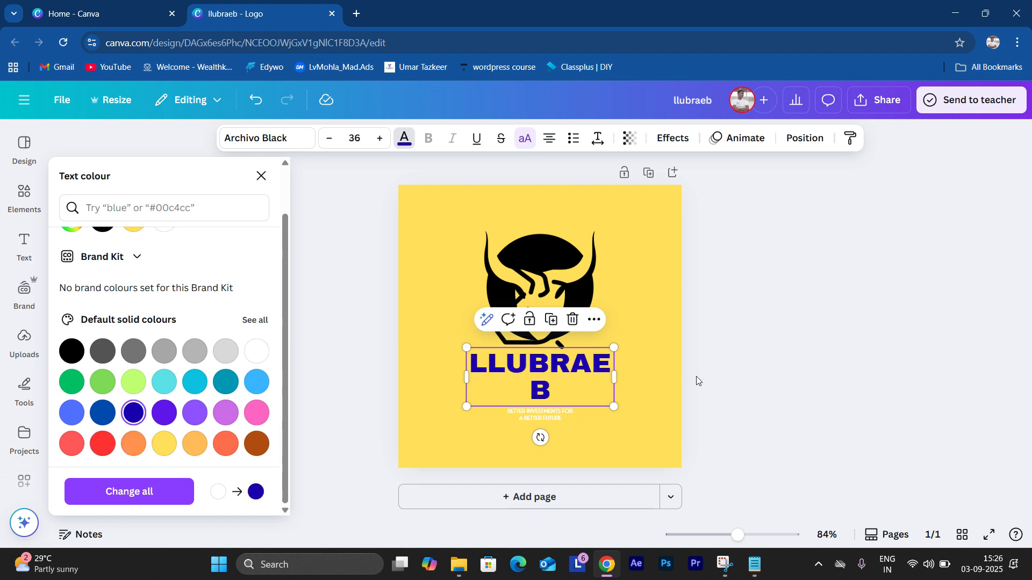
pyautogui.click(833, 375)
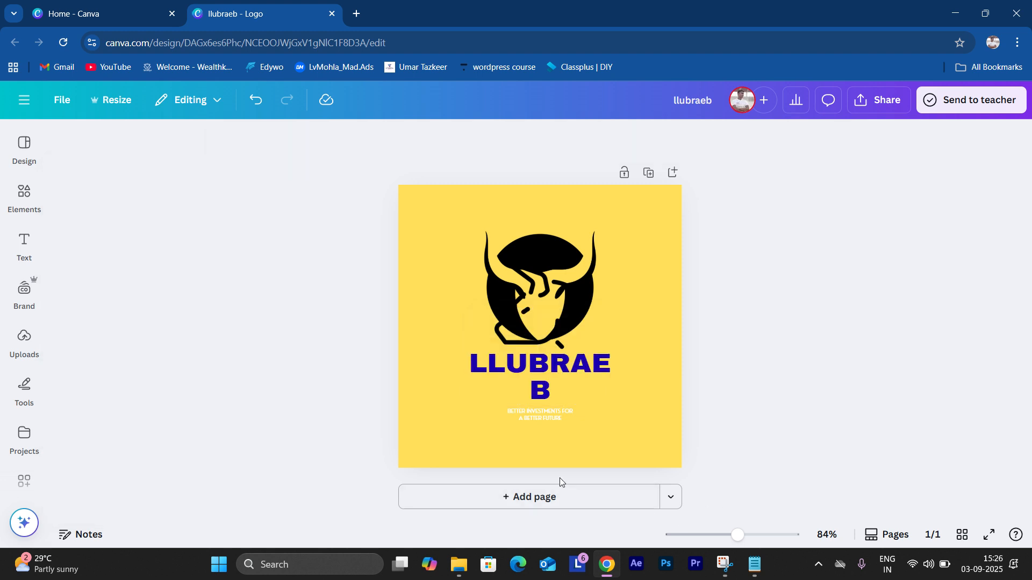
# Step: Widen the LLUBRAEB text box until the name fits on one line and centre it horizontally on the page
pyautogui.click(541, 392)
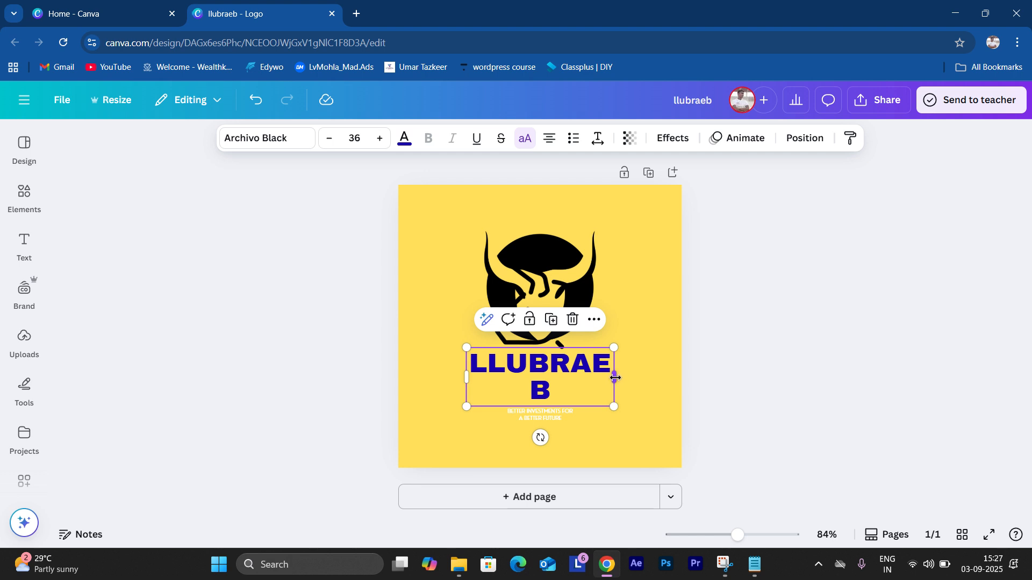
pyautogui.moveTo(615, 378); pyautogui.dragTo(675, 372)
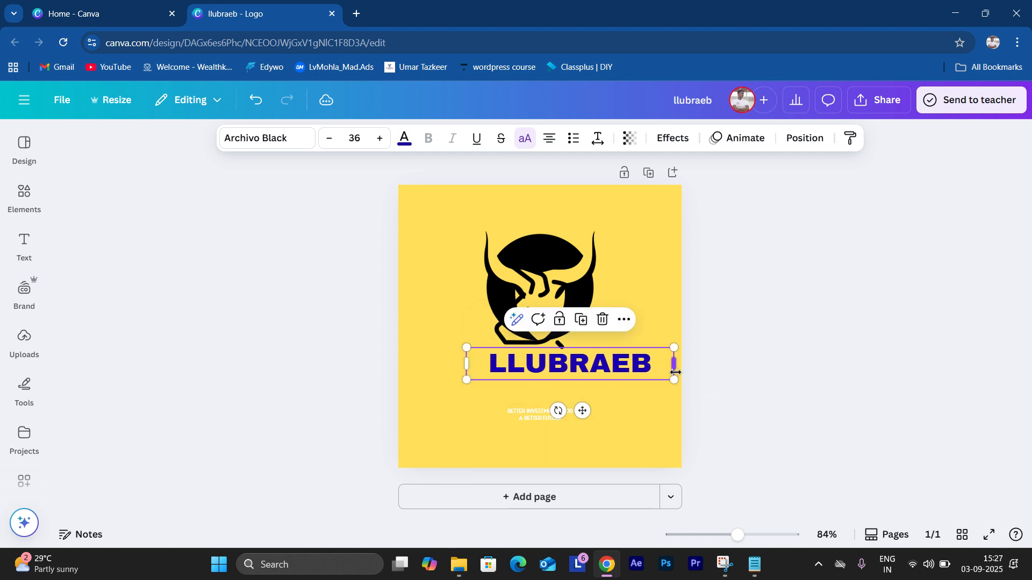
pyautogui.click(744, 411)
pyautogui.click(567, 369)
pyautogui.moveTo(567, 369); pyautogui.dragTo(620, 371)
pyautogui.click(779, 416)
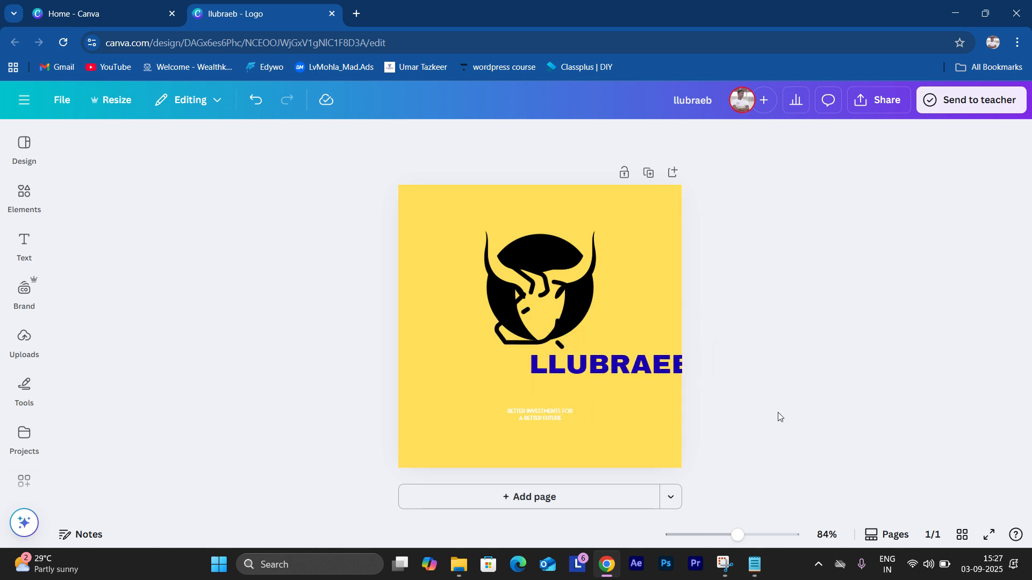
pyautogui.click(656, 371)
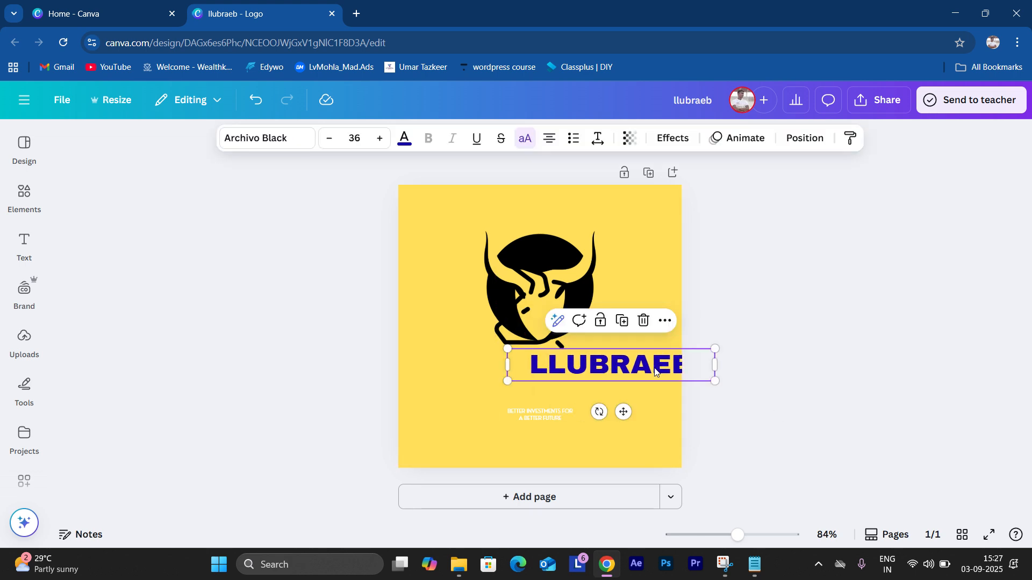
pyautogui.moveTo(655, 371); pyautogui.dragTo(587, 370)
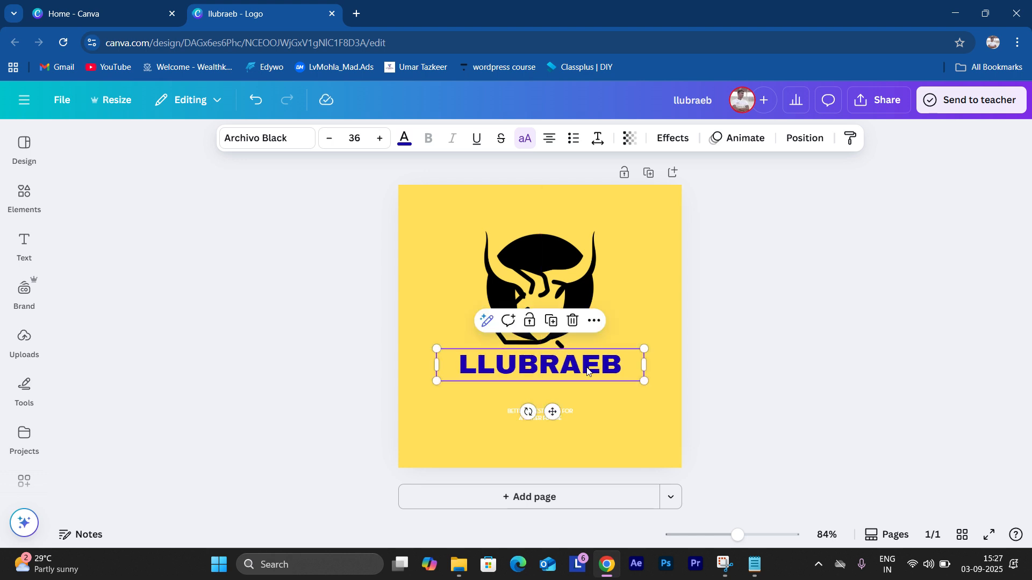
pyautogui.click(769, 420)
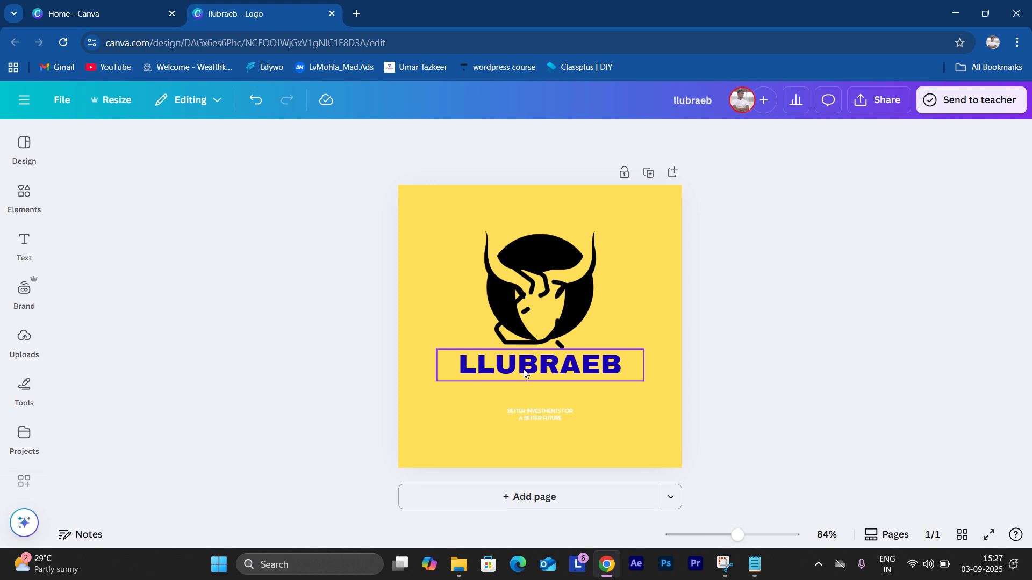
# Step: Delete both black emblem graphics above the heading, the round horned shape and the bull outline
pyautogui.click(534, 287)
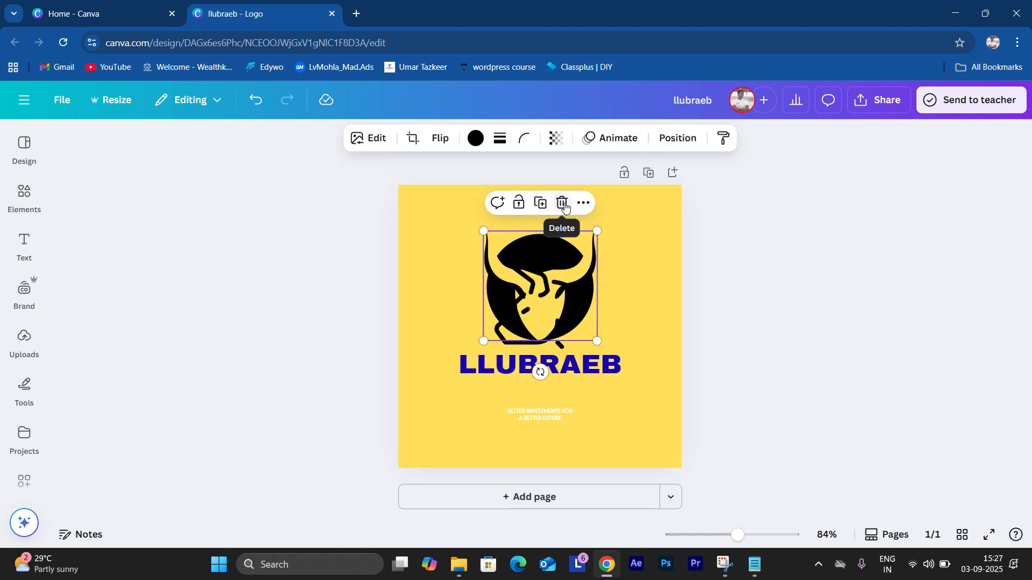
pyautogui.click(564, 206)
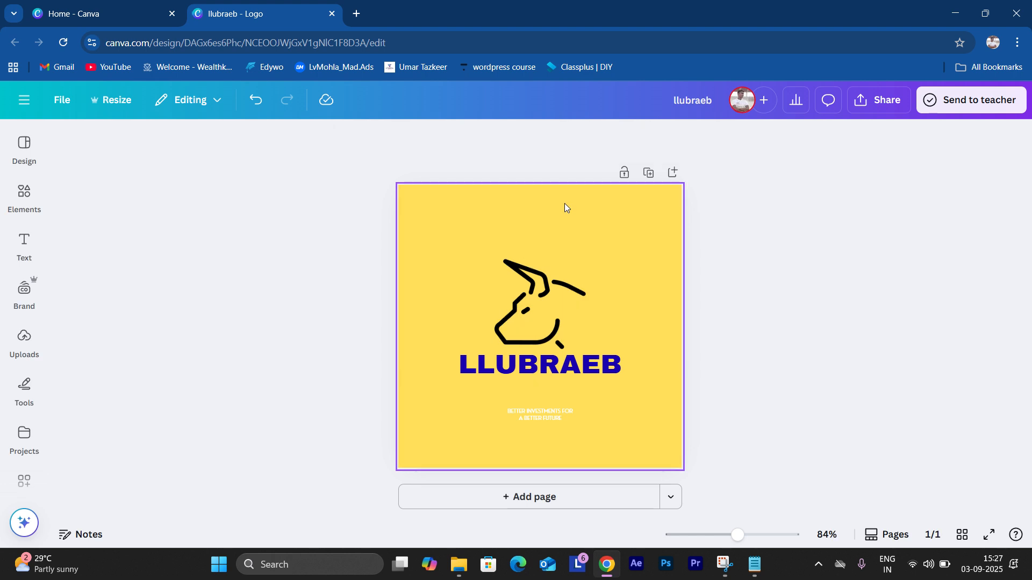
pyautogui.click(550, 313)
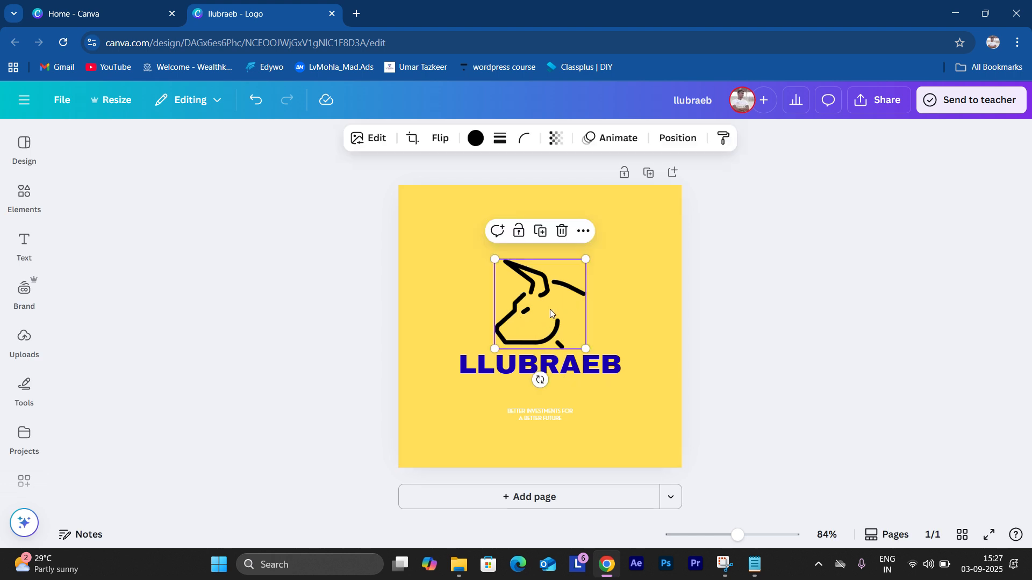
pyautogui.click(614, 321)
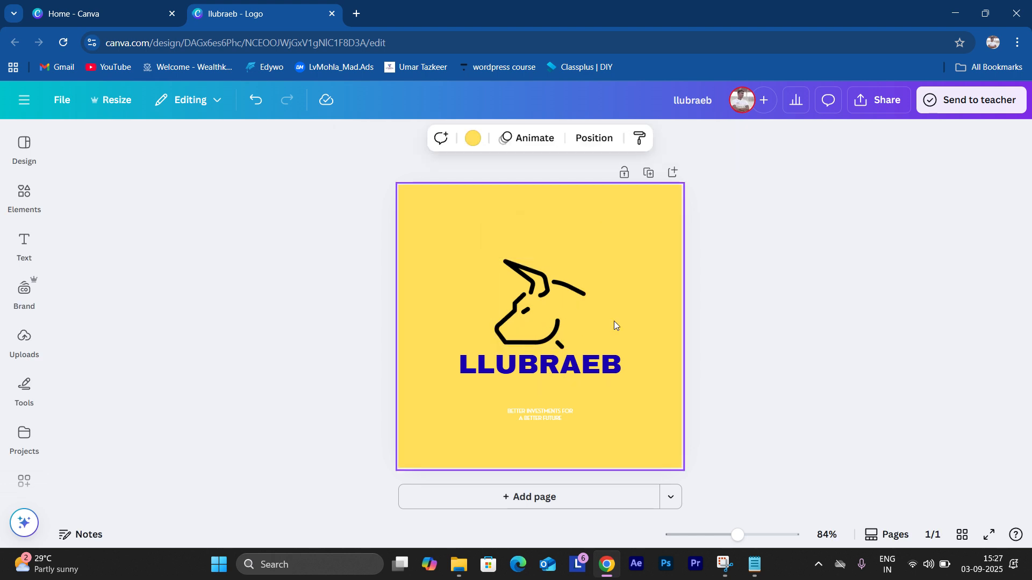
pyautogui.click(560, 324)
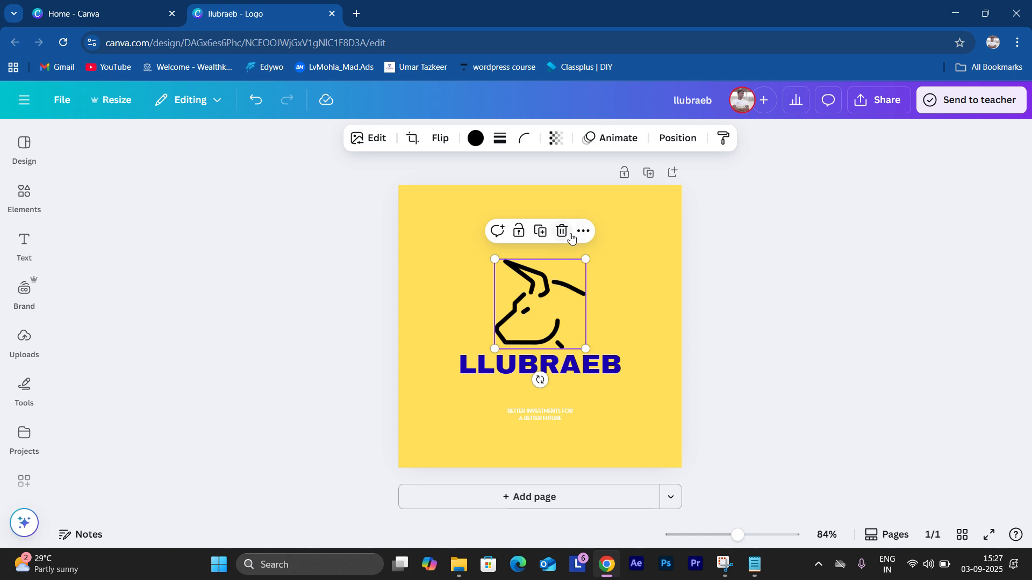
pyautogui.click(564, 232)
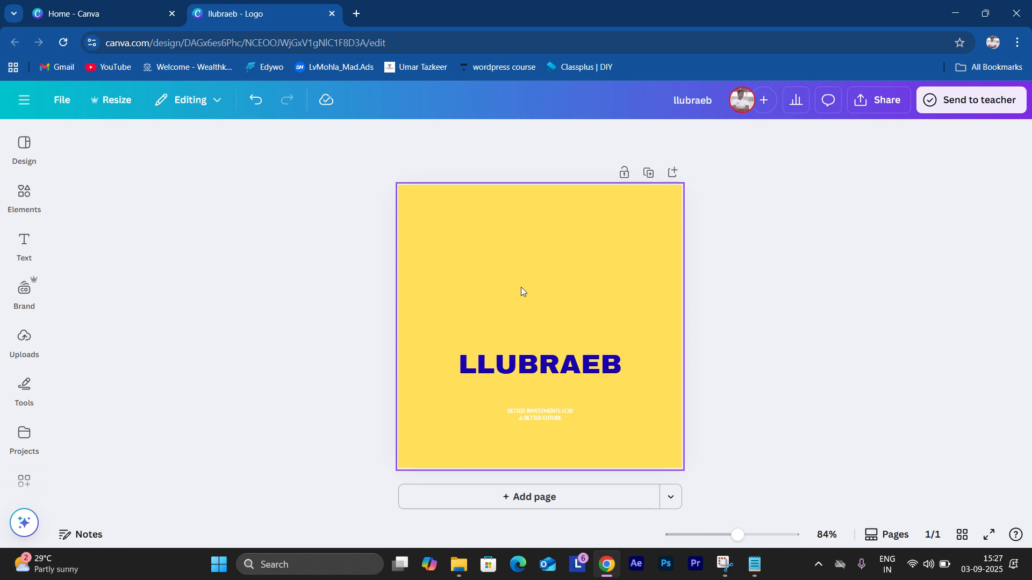
# Step: Search the elements library for "stock market"
pyautogui.click(26, 200)
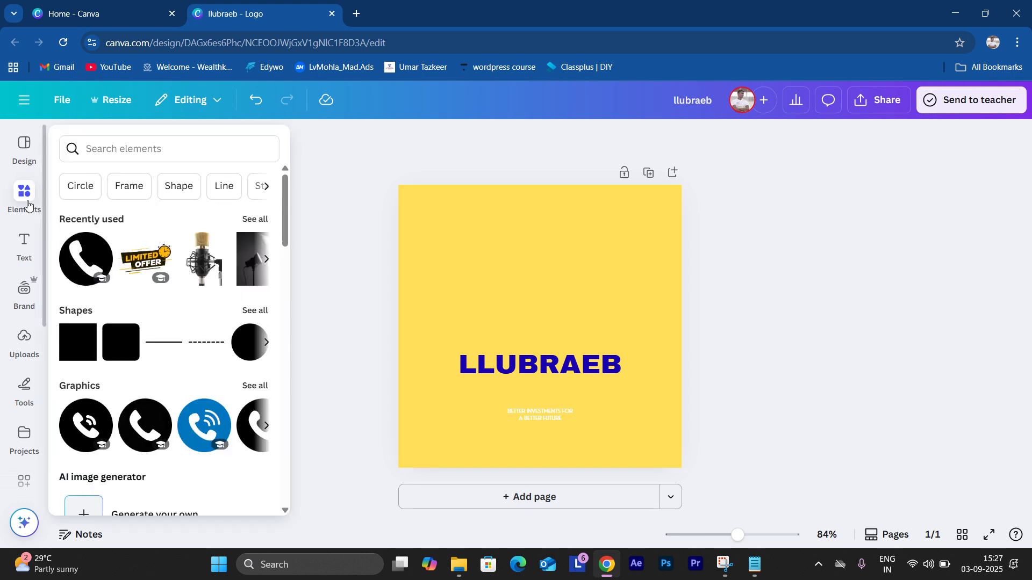
pyautogui.click(139, 143)
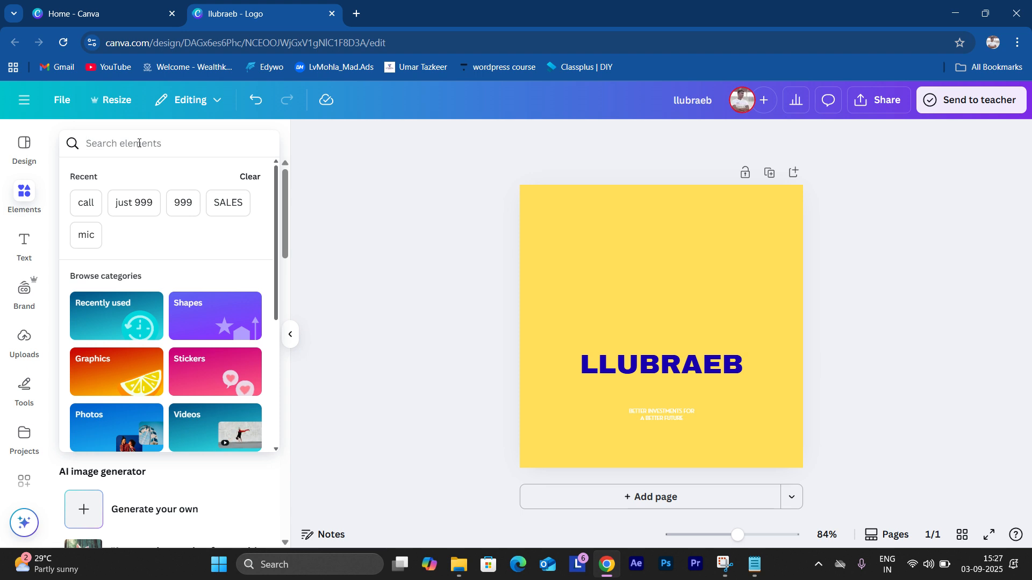
pyautogui.write('st')
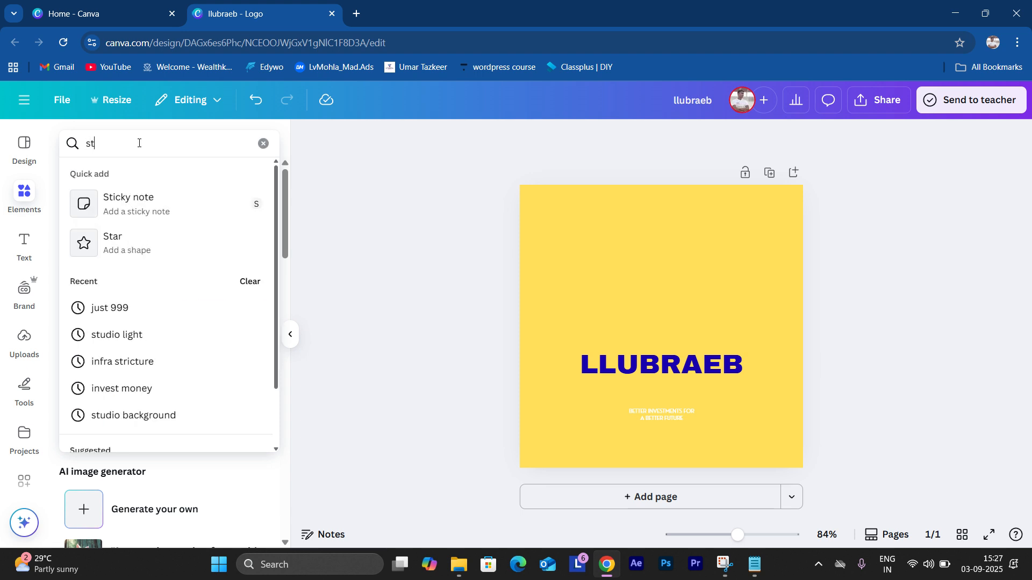
pyautogui.write('ock ma')
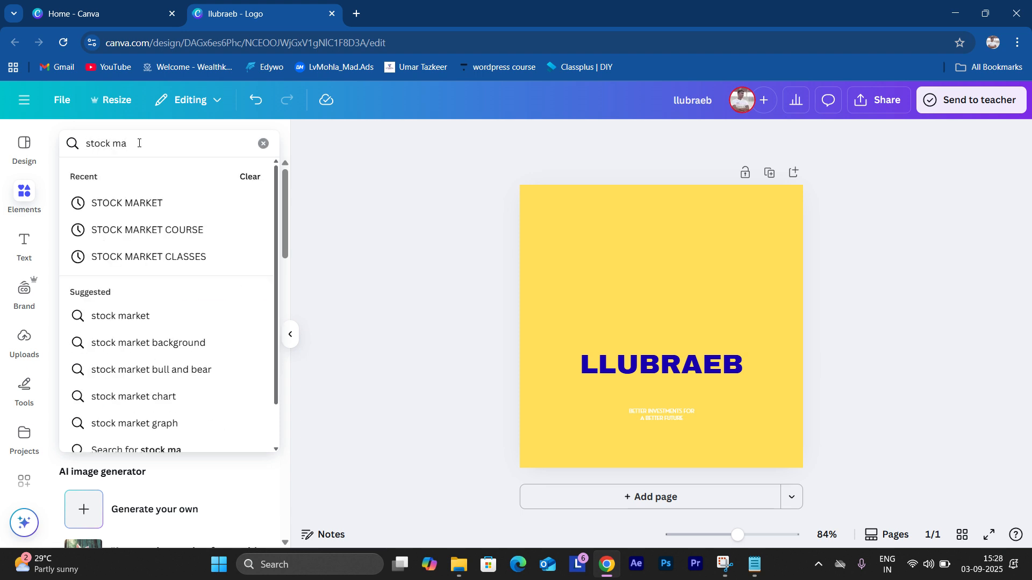
pyautogui.write('rket')
pyautogui.press('Return')
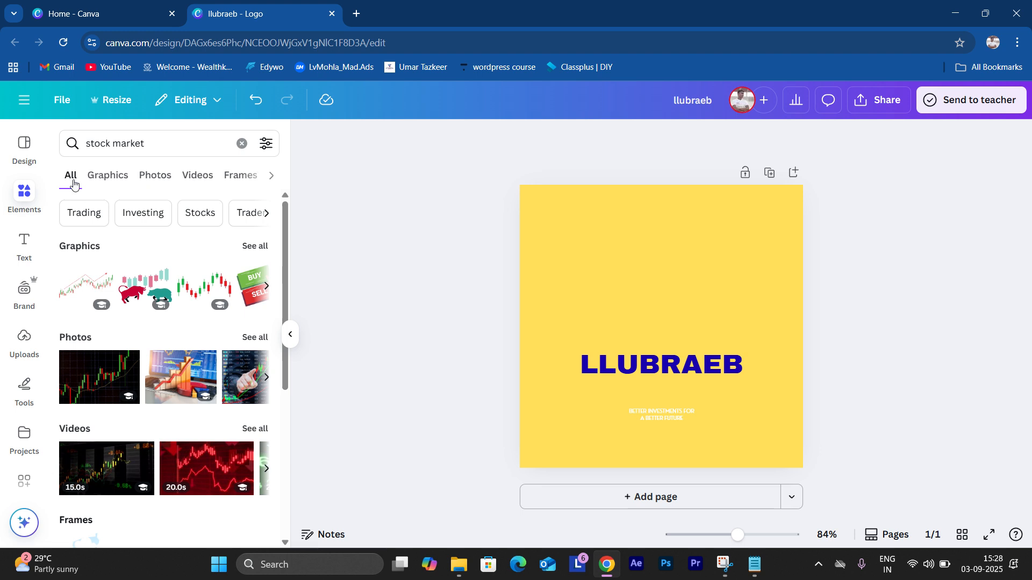
# Step: Look through the graphics and photo results of the stock market search for a suitable emblem
pyautogui.click(94, 179)
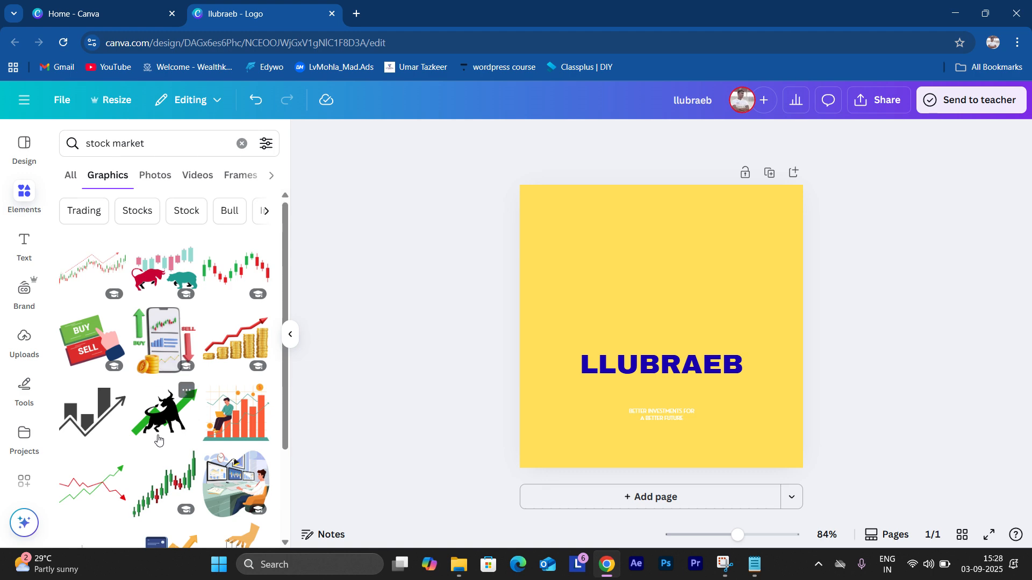
pyautogui.scroll(-3, 157, 438)
pyautogui.scroll(-5, 158, 438)
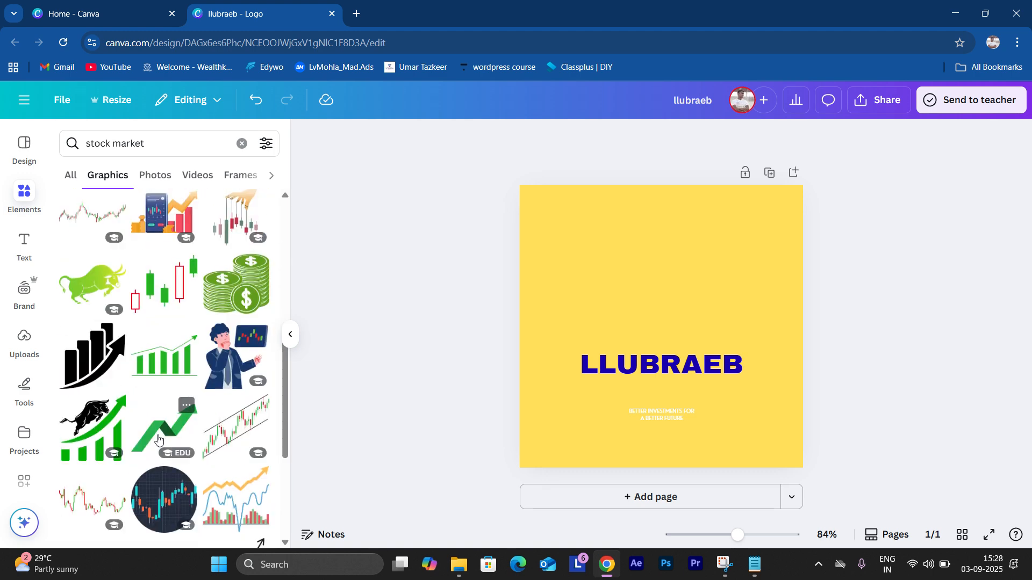
pyautogui.scroll(-2, 157, 434)
pyautogui.scroll(15, 157, 434)
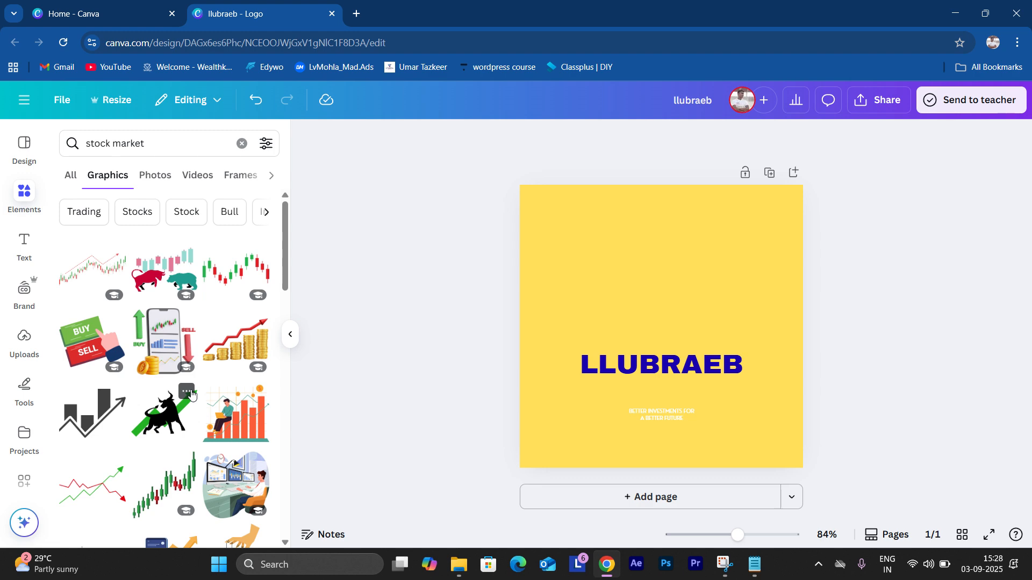
pyautogui.click(158, 174)
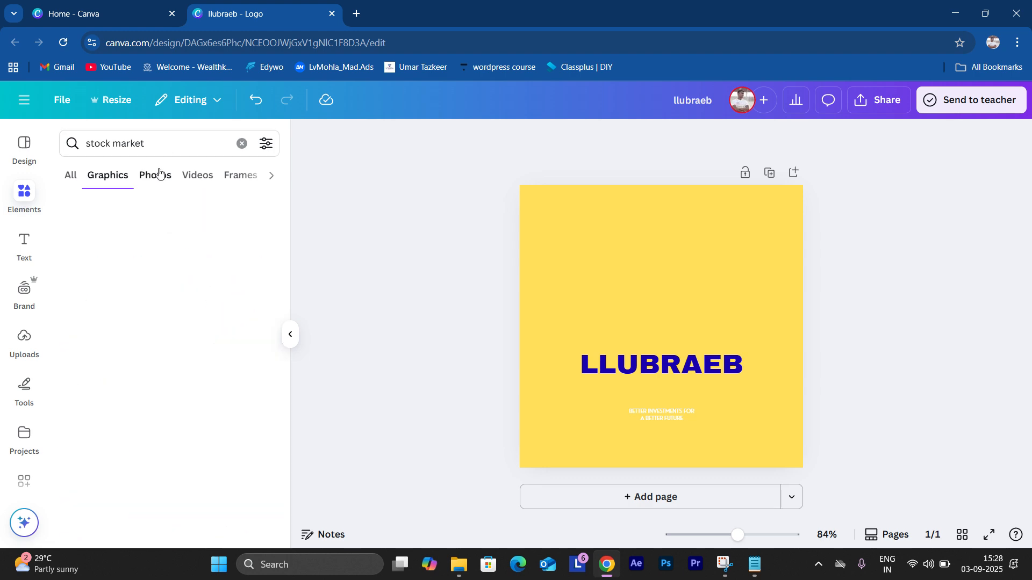
pyautogui.scroll(-4, 156, 425)
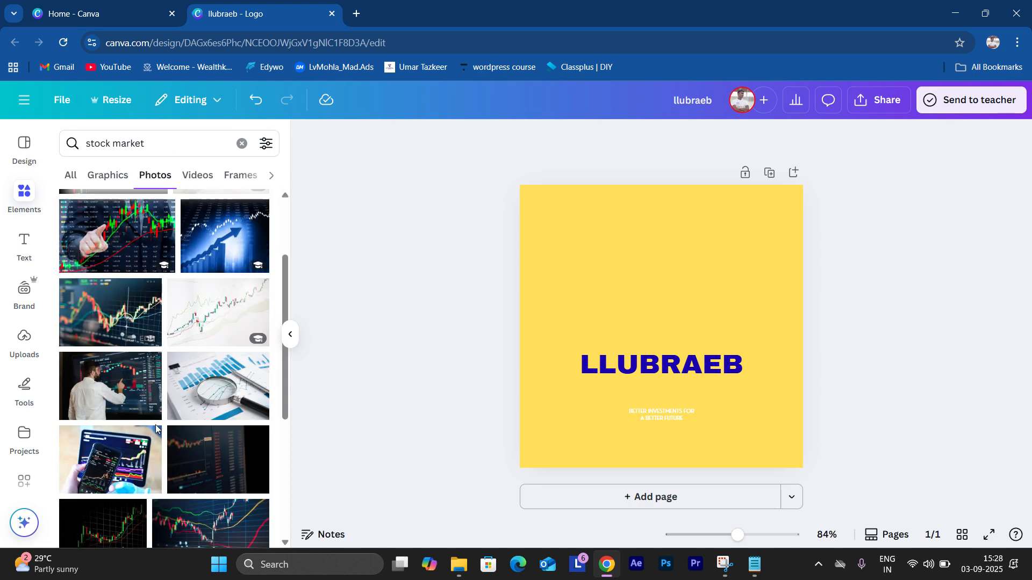
pyautogui.scroll(-2, 156, 425)
pyautogui.scroll(2, 156, 424)
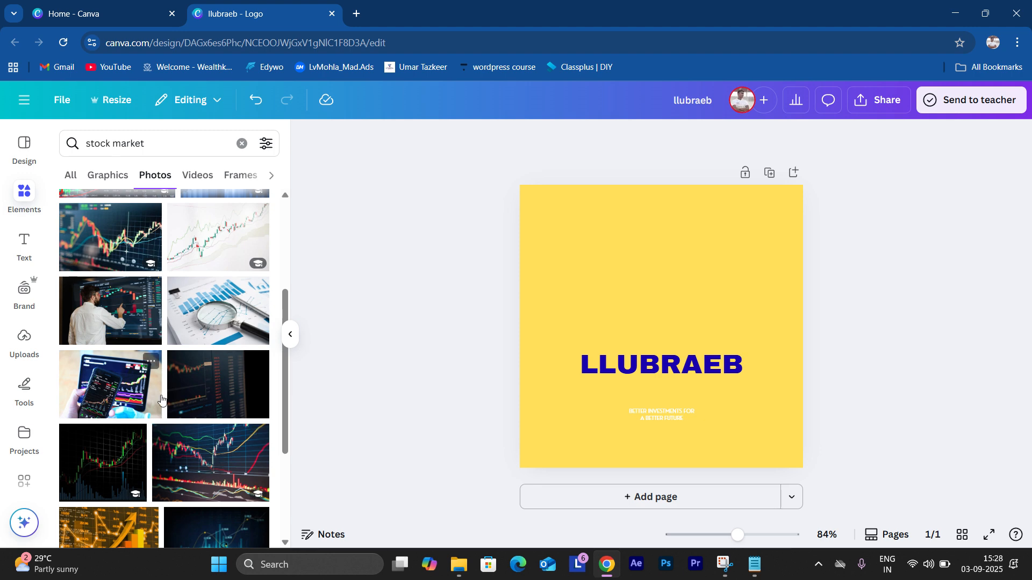
pyautogui.scroll(-4, 161, 401)
pyautogui.scroll(8, 162, 400)
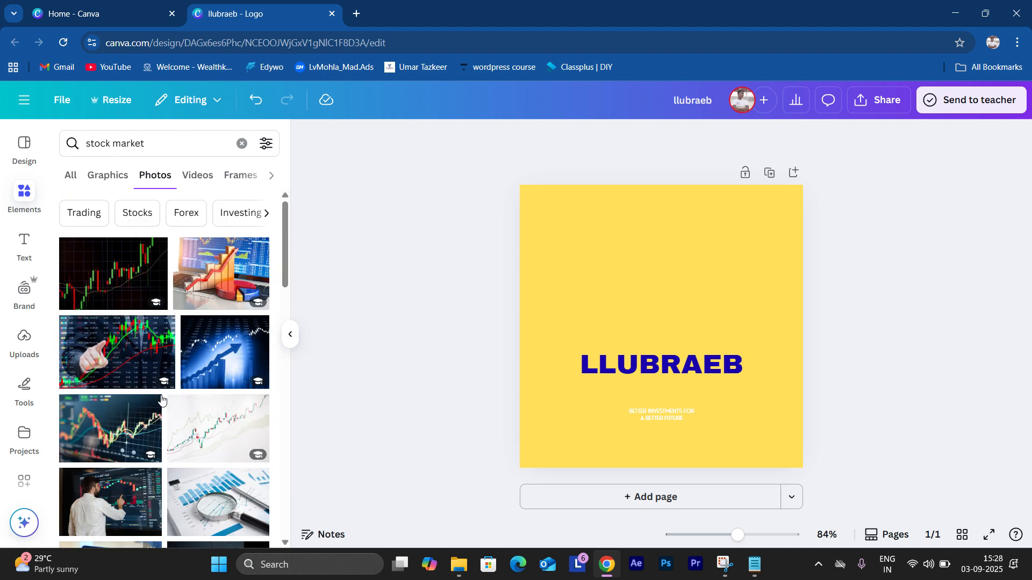
# Step: Browse the video, frame and audio results of the stock market search
pyautogui.click(197, 176)
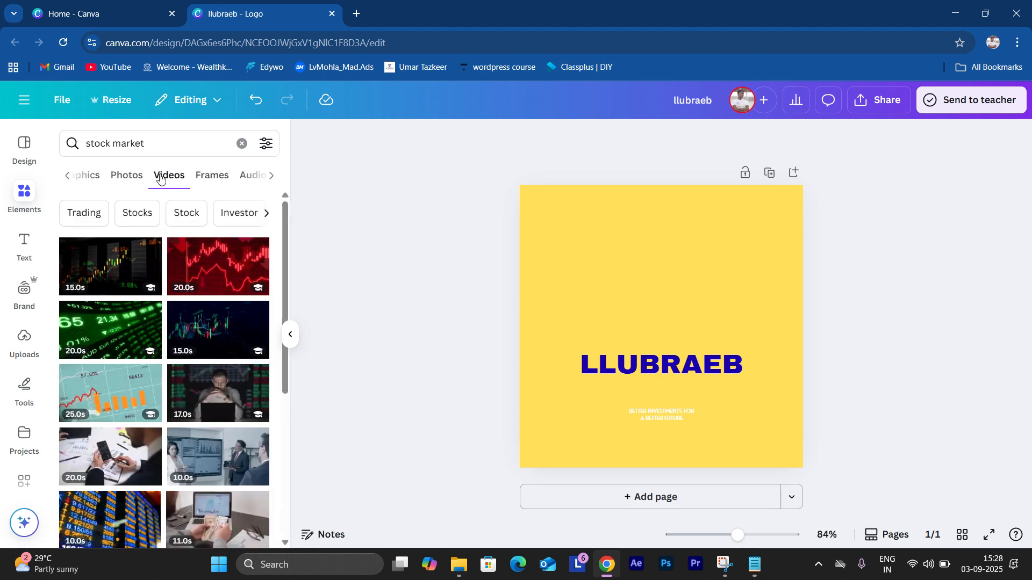
pyautogui.scroll(-1, 192, 330)
pyautogui.scroll(-10, 192, 330)
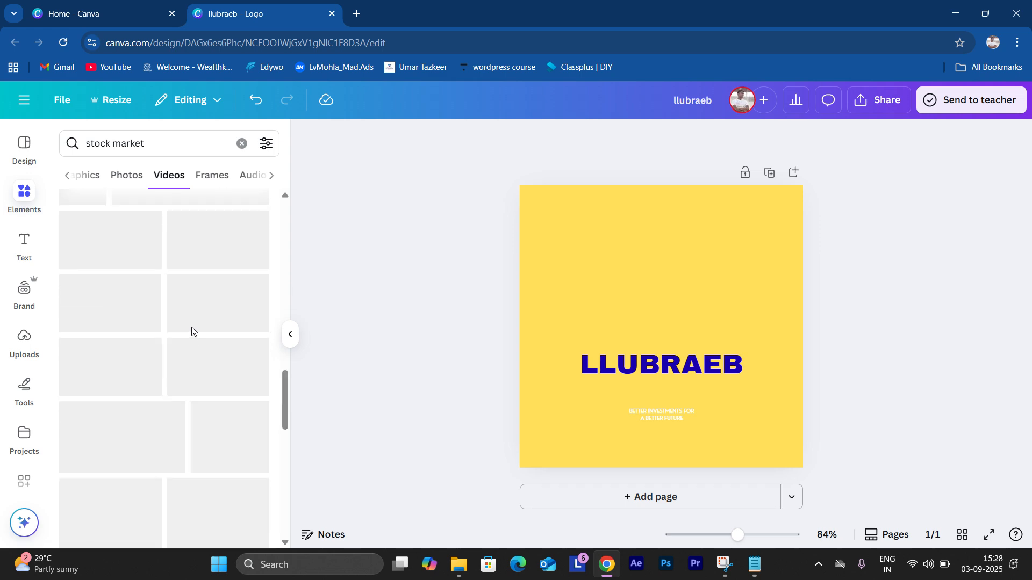
pyautogui.scroll(10, 192, 330)
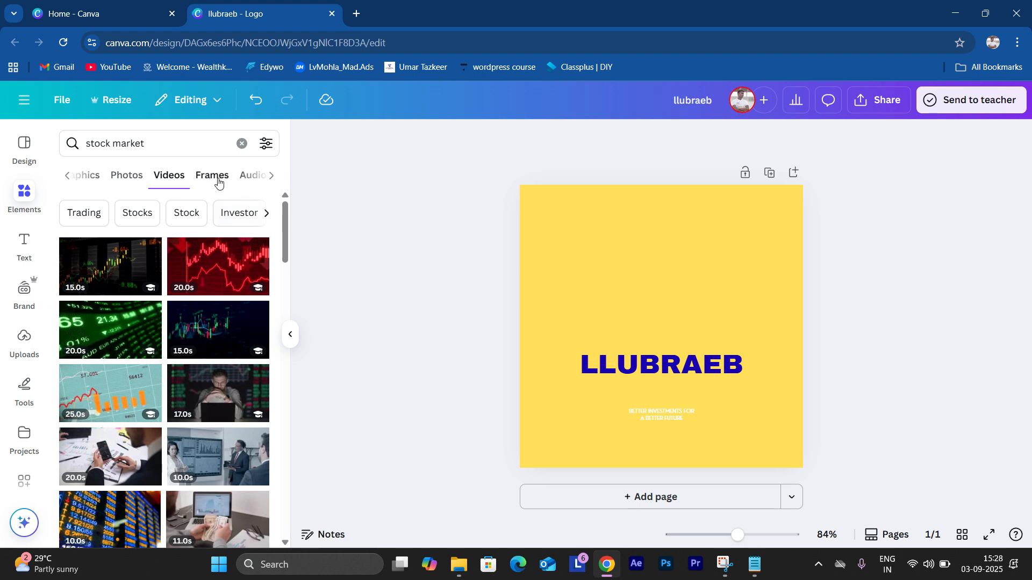
pyautogui.click(212, 177)
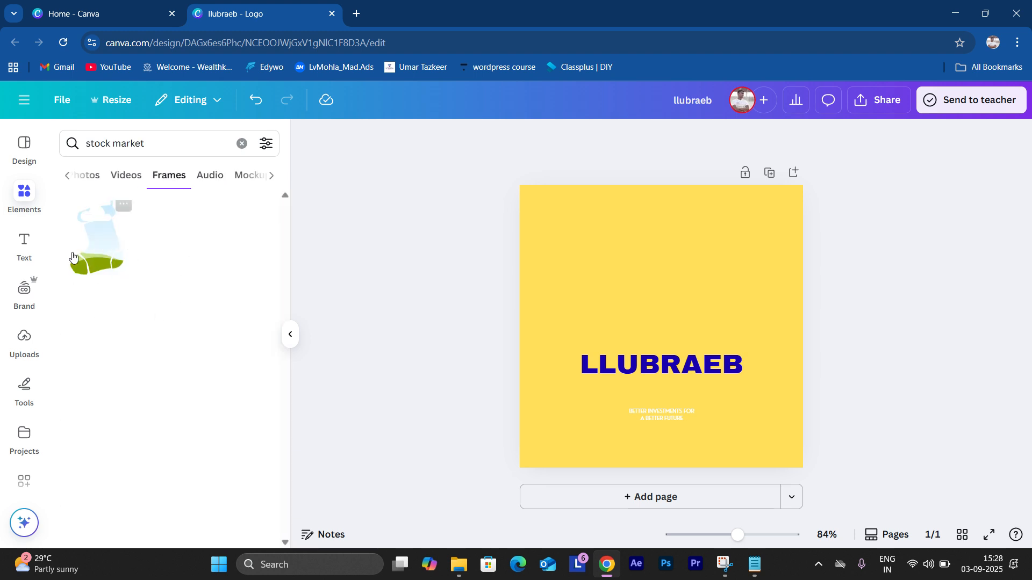
pyautogui.click(216, 181)
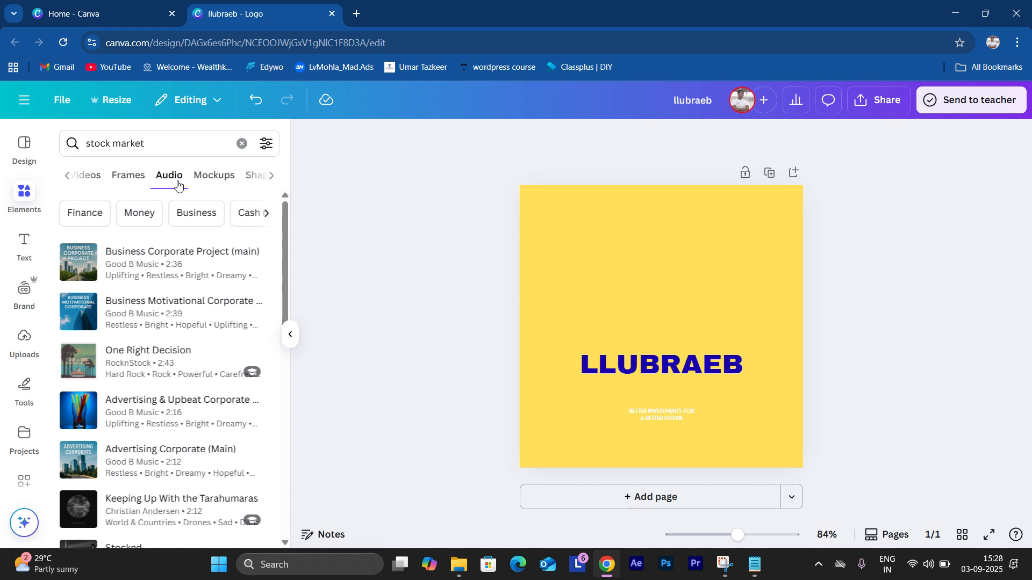
pyautogui.hscroll(-3, 183, 183)
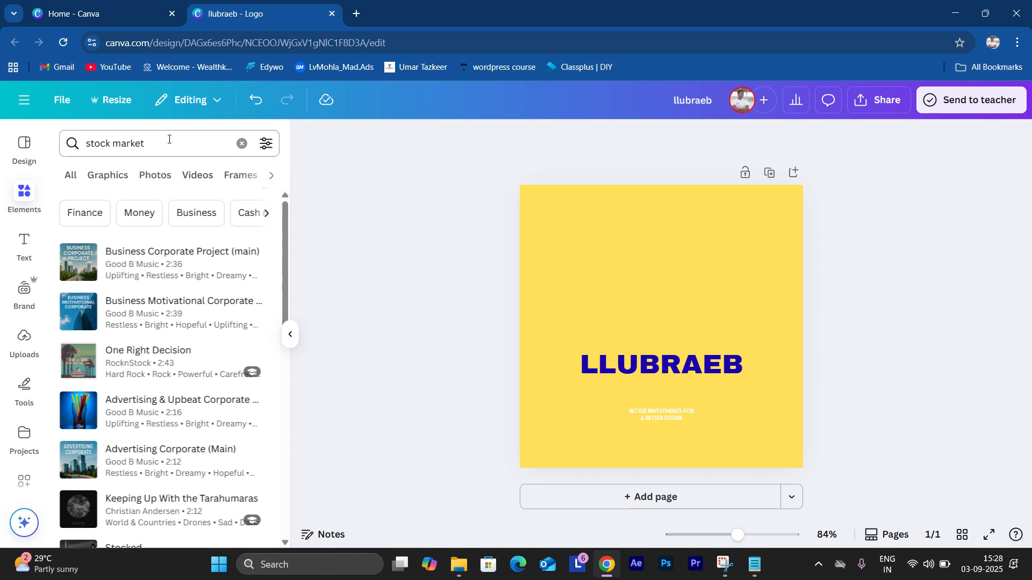
# Step: Add the black walking bull graphic from the stock market results and place it directly above the LLUBRAEB heading
pyautogui.click(108, 182)
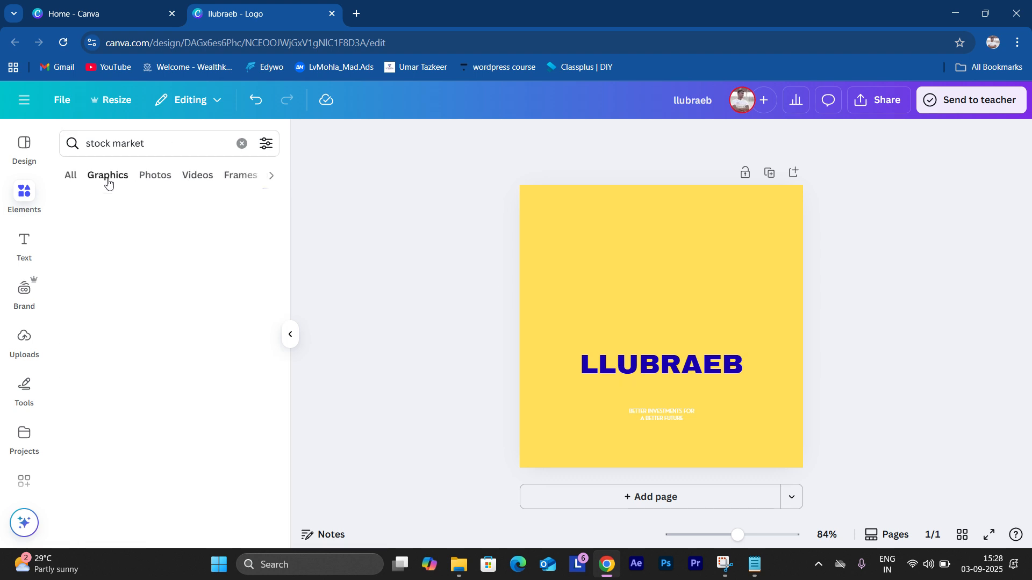
pyautogui.scroll(-10, 163, 407)
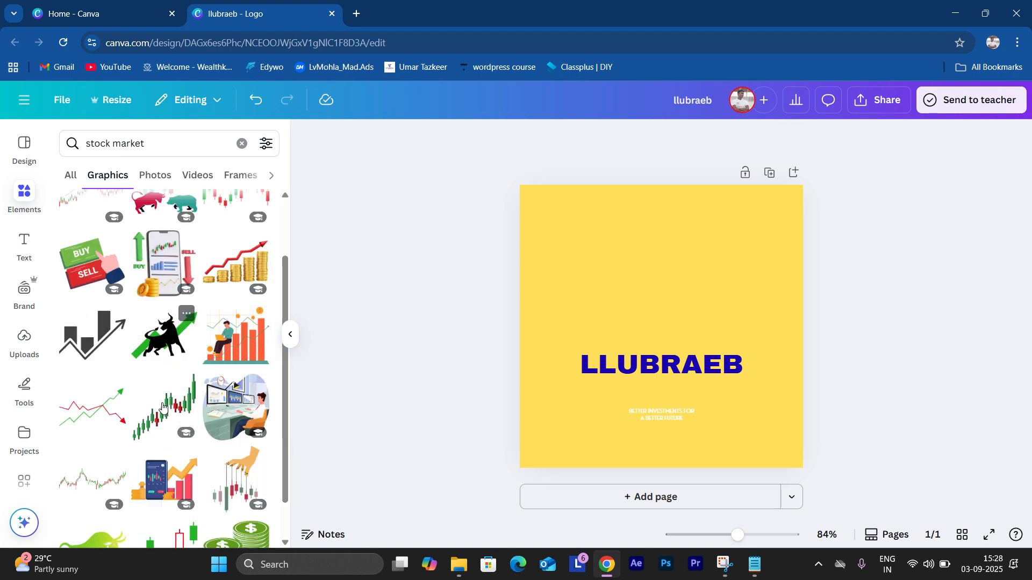
pyautogui.scroll(-10, 162, 403)
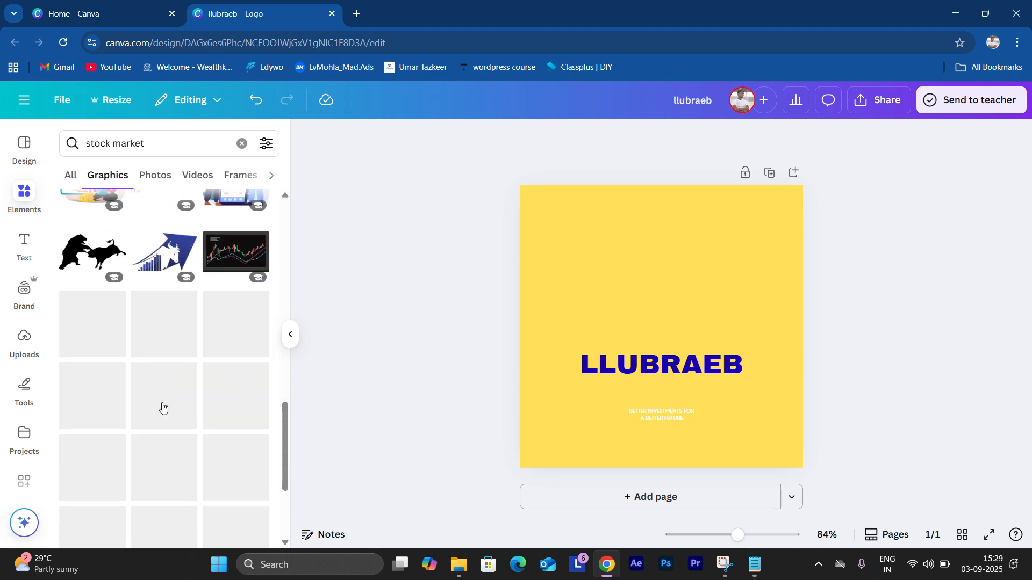
pyautogui.scroll(-5, 163, 407)
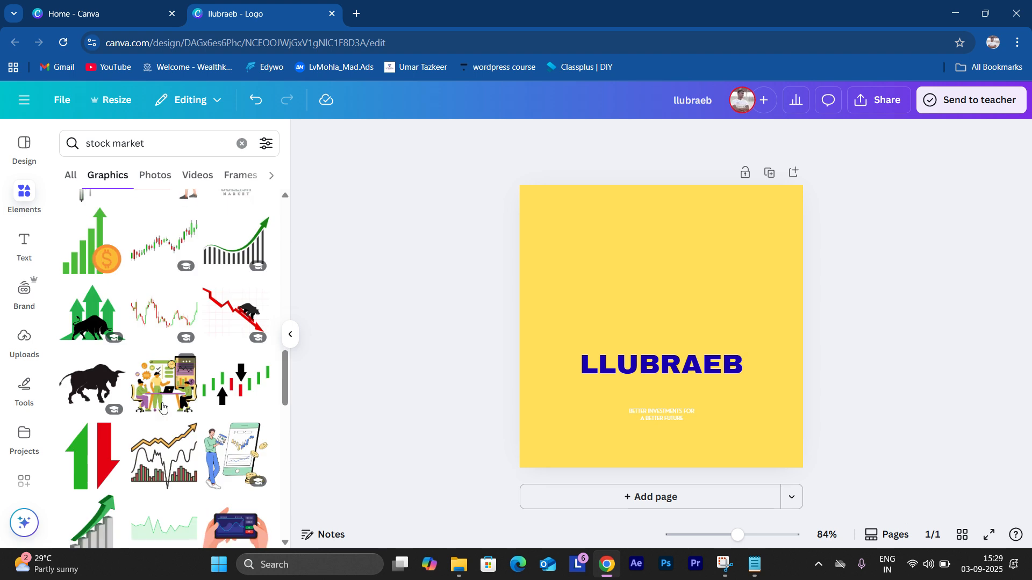
pyautogui.scroll(-1, 162, 407)
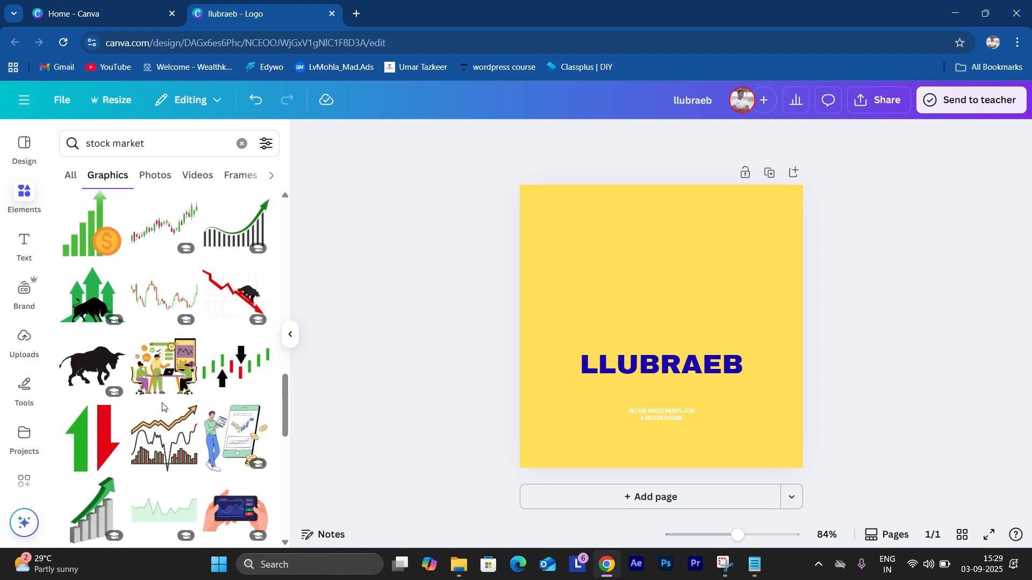
pyautogui.click(90, 366)
pyautogui.moveTo(664, 330)
pyautogui.mouseDown()
pyautogui.moveTo(662, 308)
pyautogui.moveTo(663, 316)
pyautogui.mouseUp()
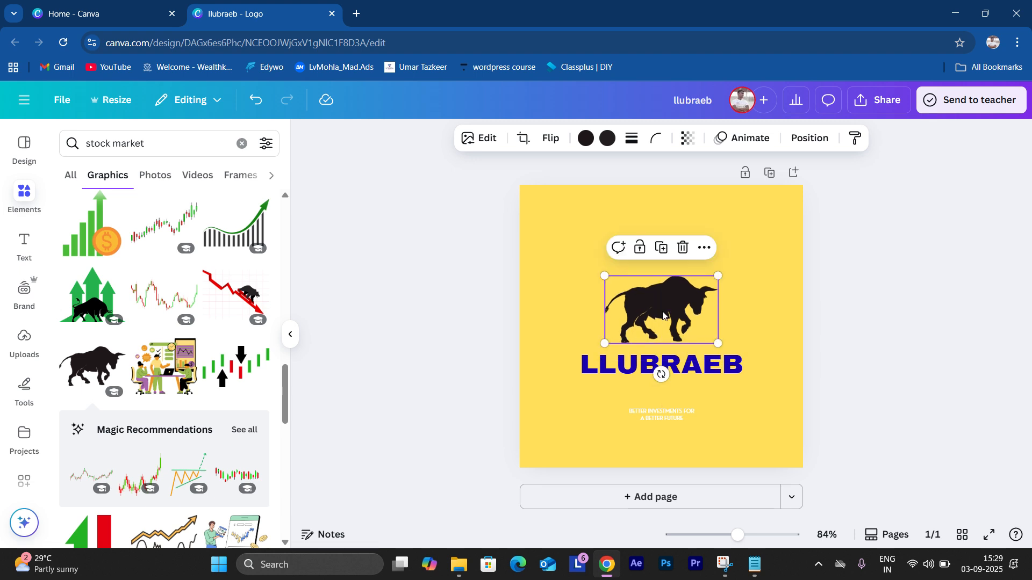
# Step: Try coral on the bull graphic and set its first colour, the body, to red
pyautogui.click(767, 337)
pyautogui.click(642, 304)
pyautogui.click(761, 333)
pyautogui.click(688, 318)
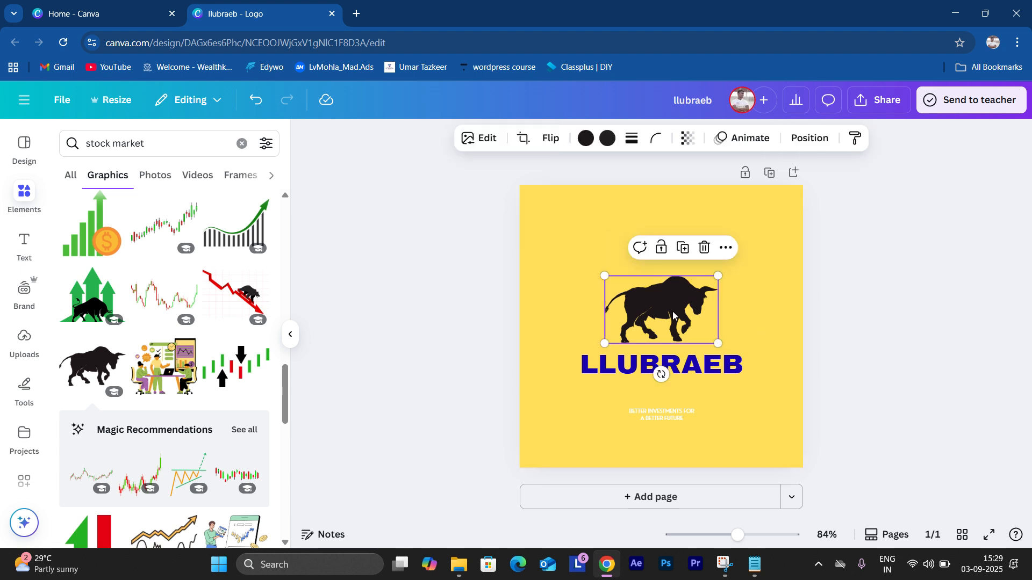
pyautogui.click(582, 140)
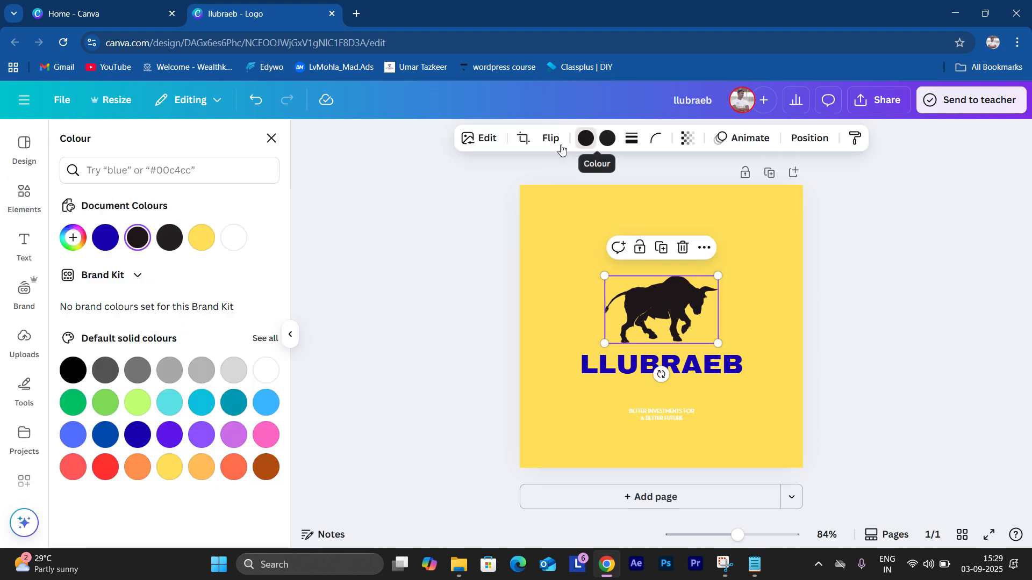
pyautogui.click(109, 467)
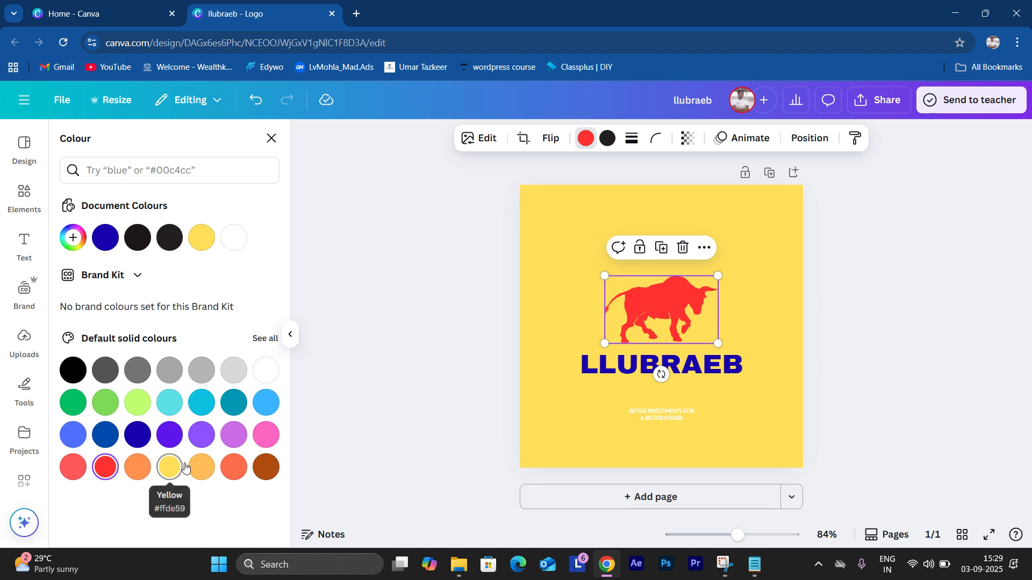
pyautogui.click(234, 466)
pyautogui.click(110, 467)
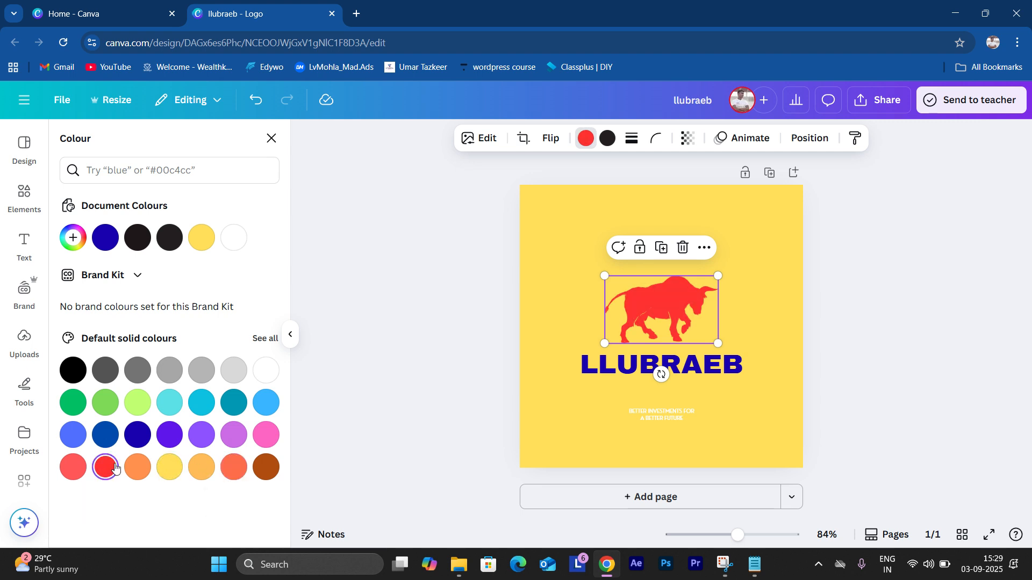
pyautogui.click(762, 321)
# Step: Try green as the bull graphic's second colour and set it to violet
pyautogui.click(669, 324)
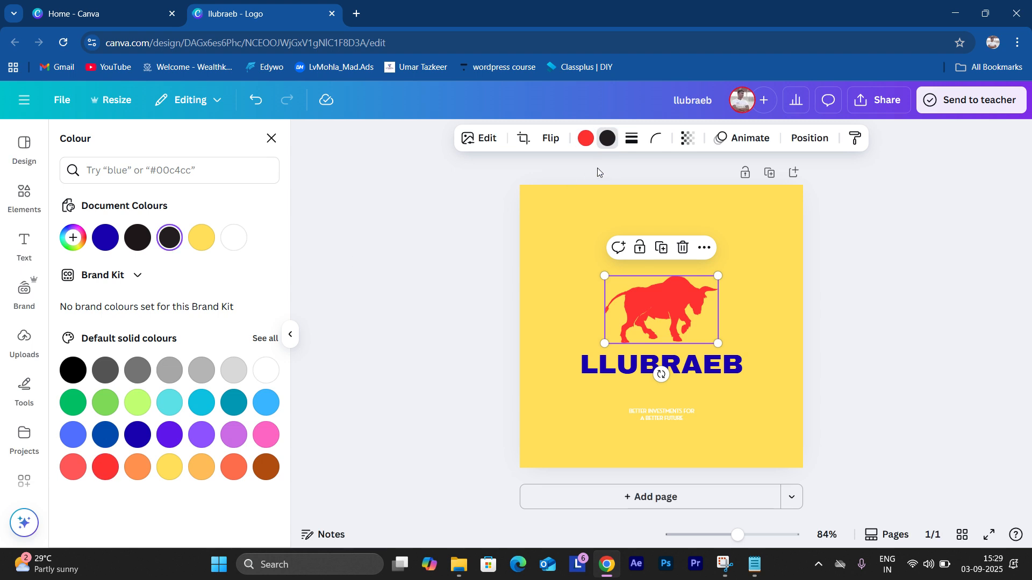
pyautogui.click(607, 139)
pyautogui.click(79, 414)
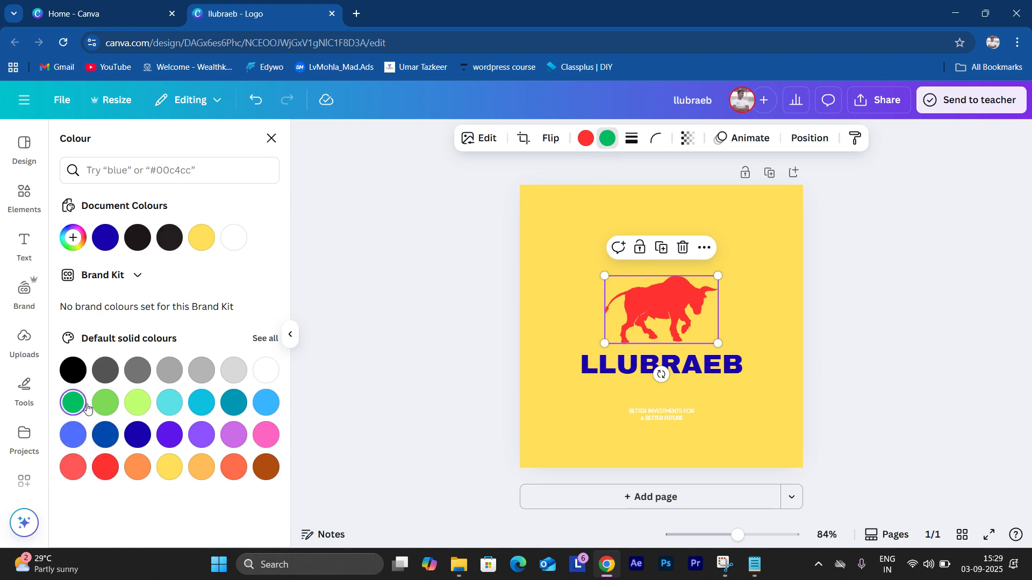
pyautogui.click(171, 438)
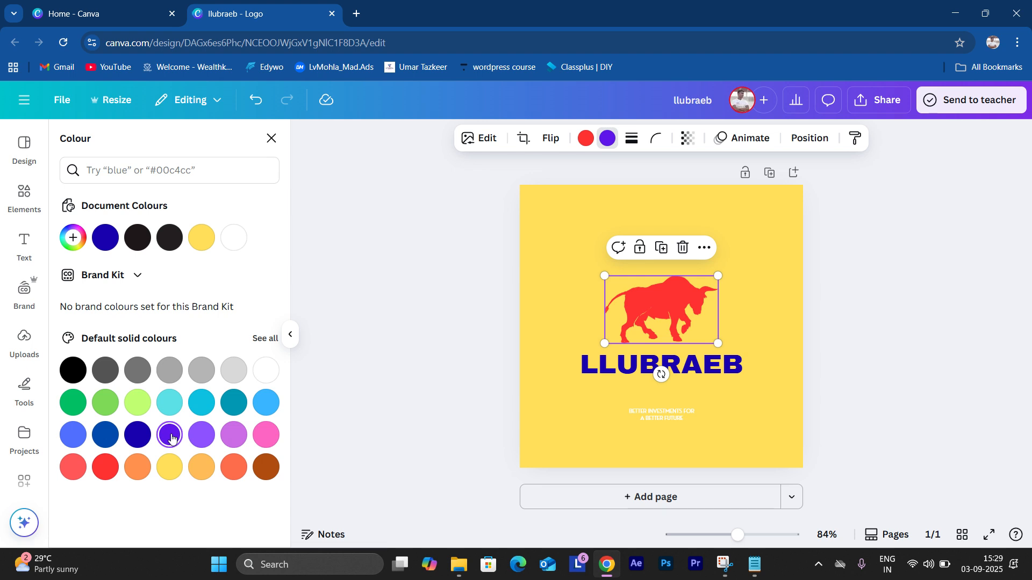
pyautogui.click(637, 340)
pyautogui.click(637, 332)
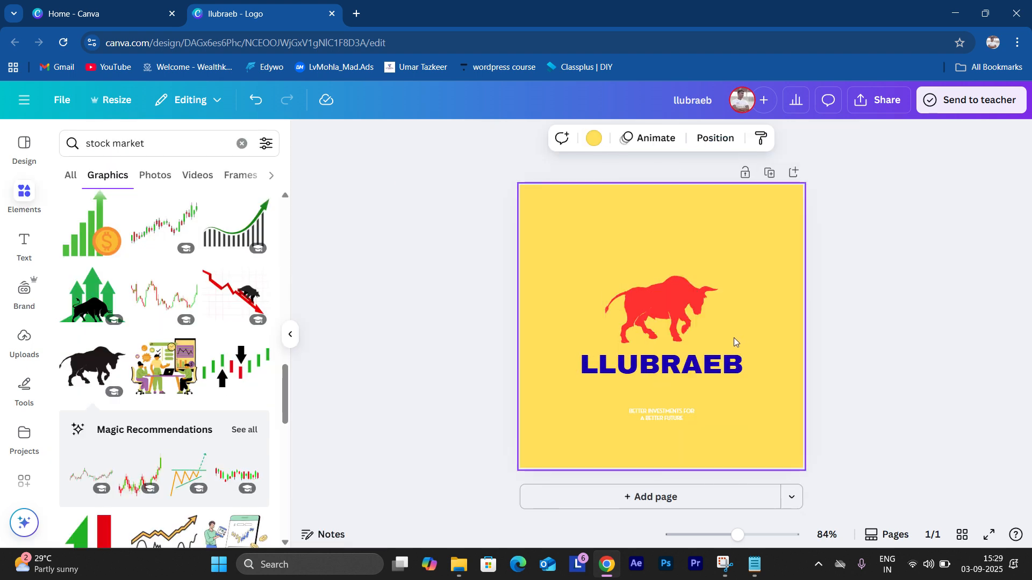
pyautogui.click(669, 316)
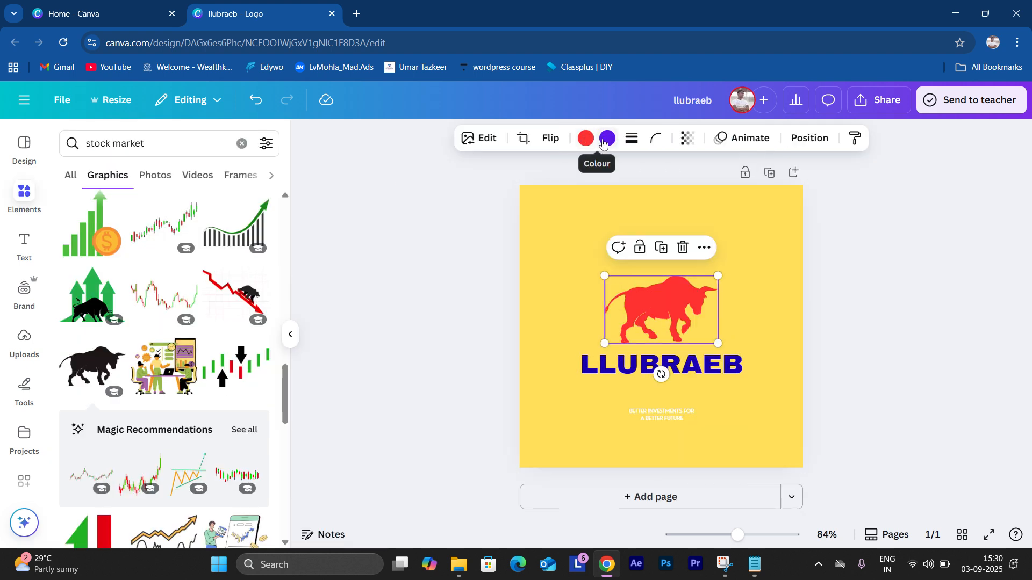
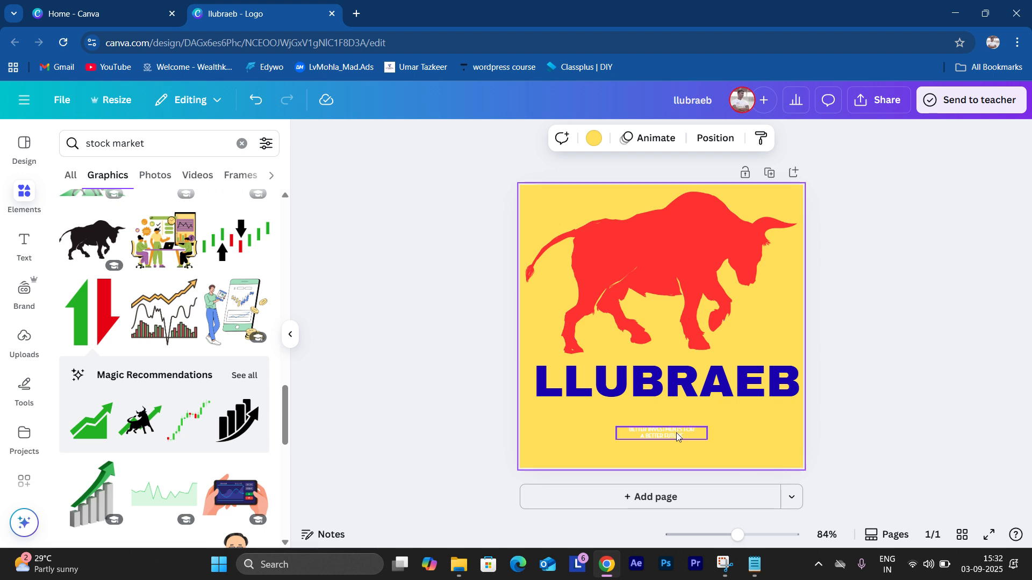
# Step: Replace the small white tagline with a new default subheading text box placed beneath the LLUBRAEB heading
pyautogui.click(677, 433)
pyautogui.click(694, 399)
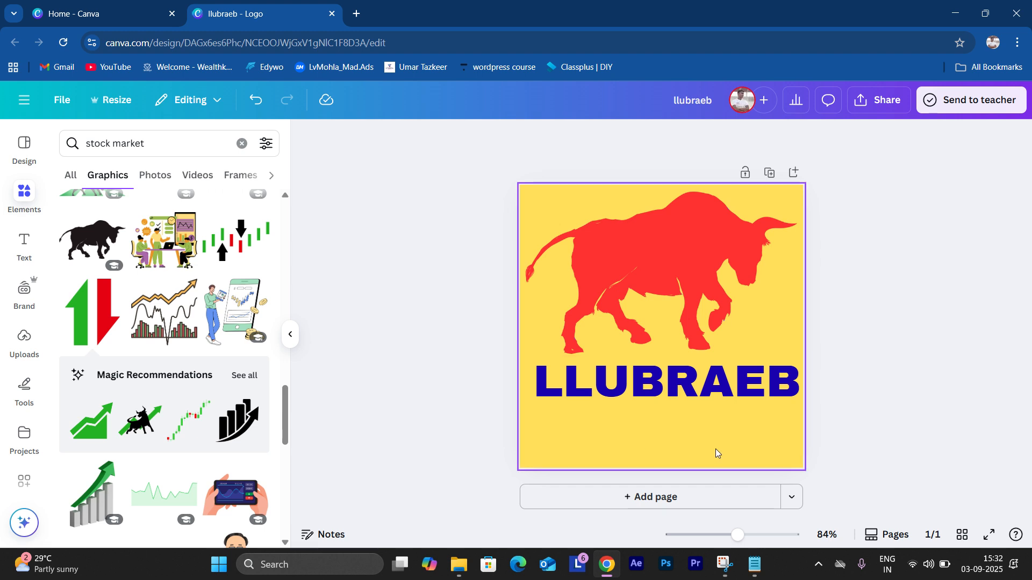
pyautogui.click(12, 251)
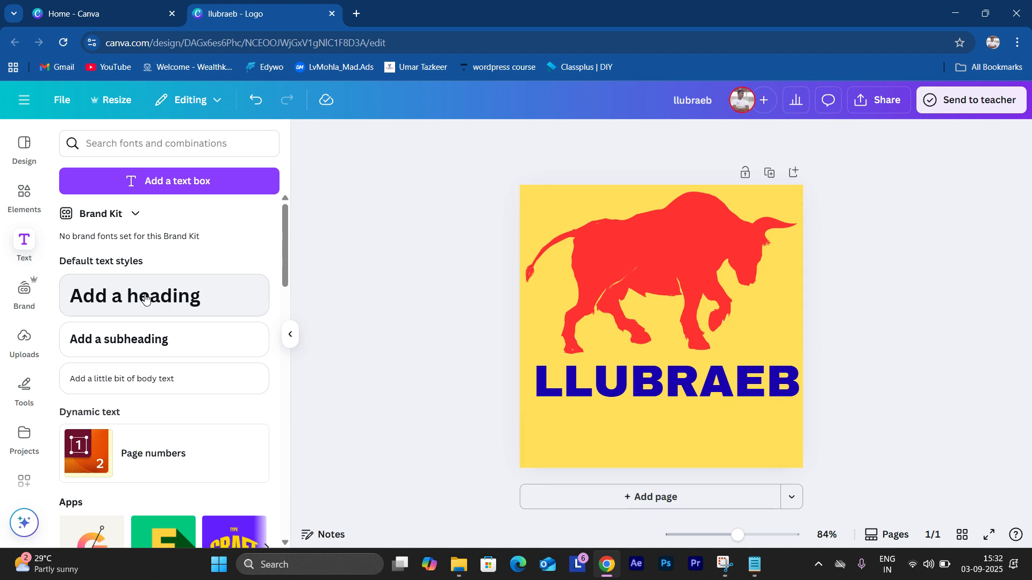
pyautogui.click(648, 381)
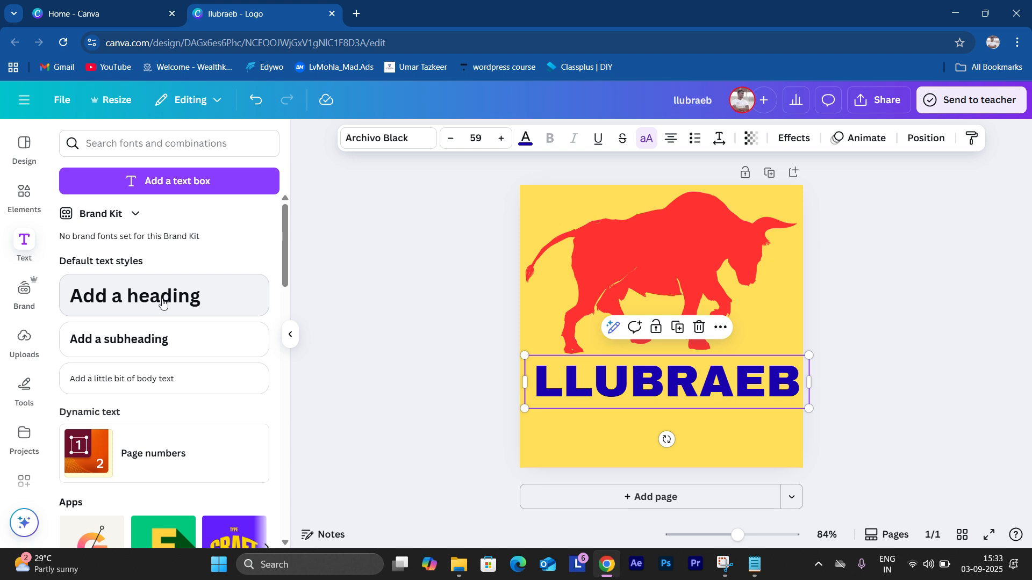
pyautogui.click(176, 340)
pyautogui.click(713, 409)
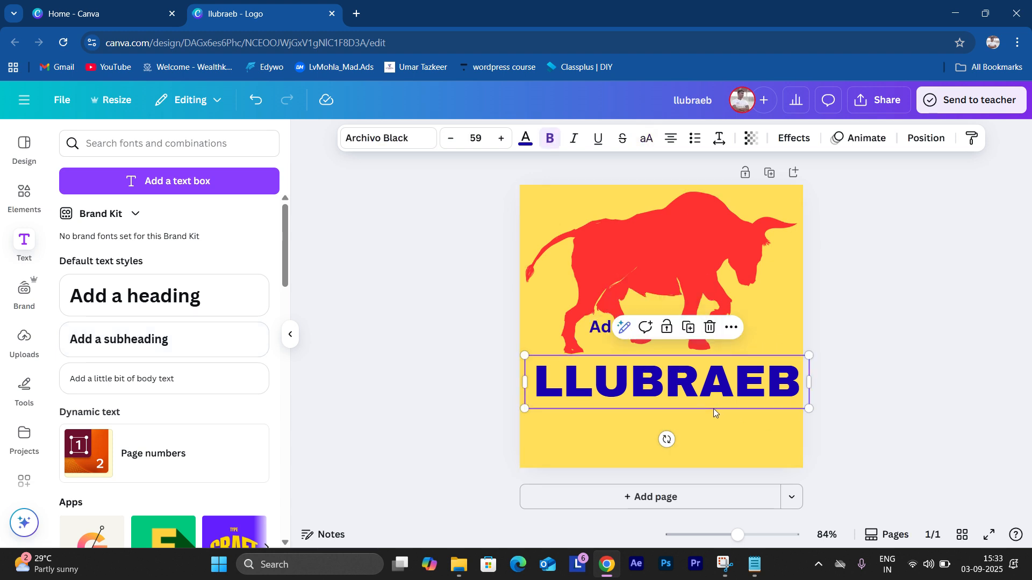
pyautogui.click(633, 424)
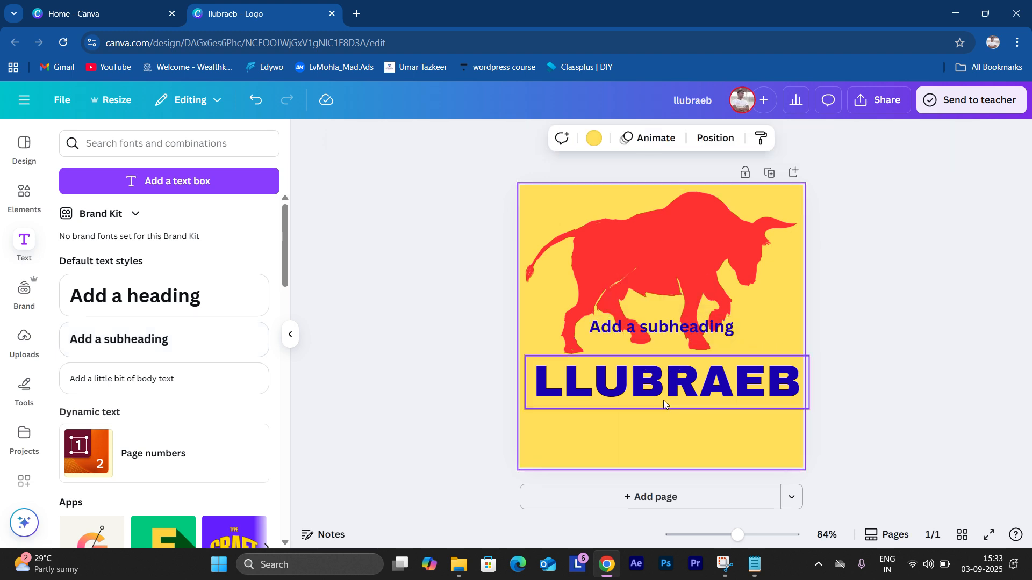
pyautogui.click(695, 327)
pyautogui.moveTo(696, 327); pyautogui.dragTo(700, 424)
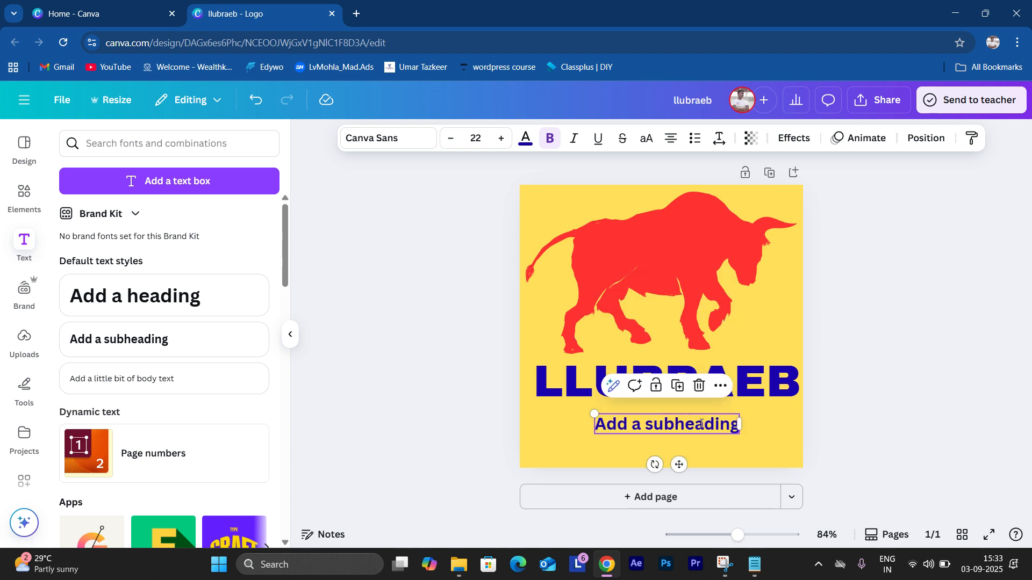
# Step: Replace the placeholder text of the subheading under the LLUBRAEB heading with "low cost for everyone"
pyautogui.doubleClick(700, 424)
pyautogui.press('BackSpace')
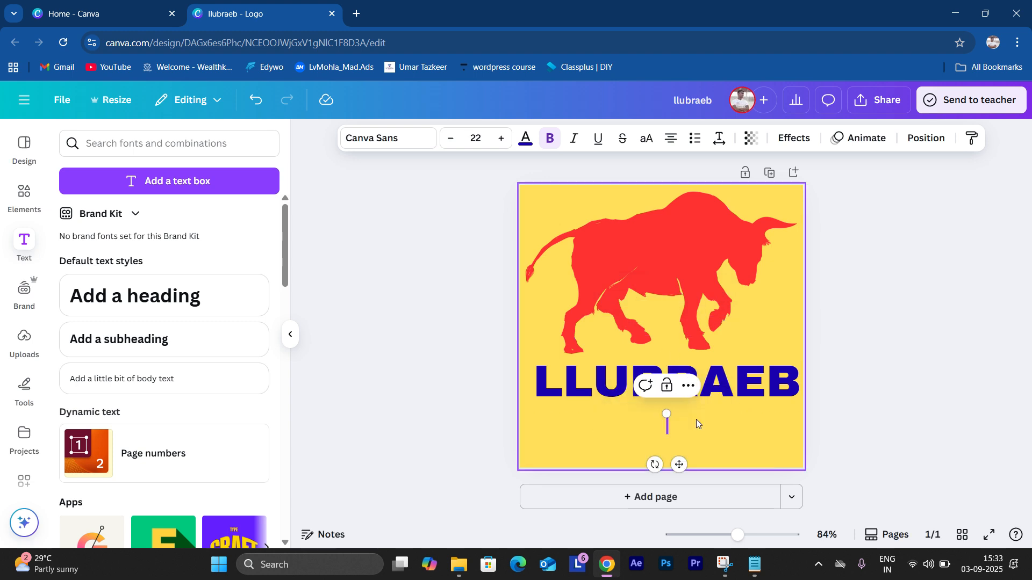
pyautogui.write('low')
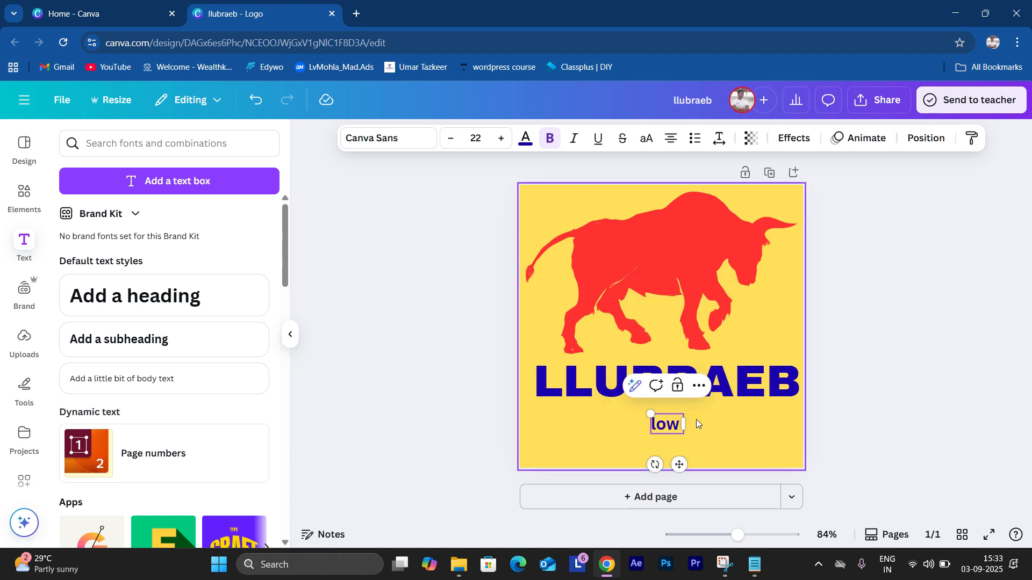
pyautogui.write(' br')
pyautogui.press('BackSpace')
pyautogui.press('BackSpace')
pyautogui.press('BackSpace')
pyautogui.write('cod')
pyautogui.press('BackSpace')
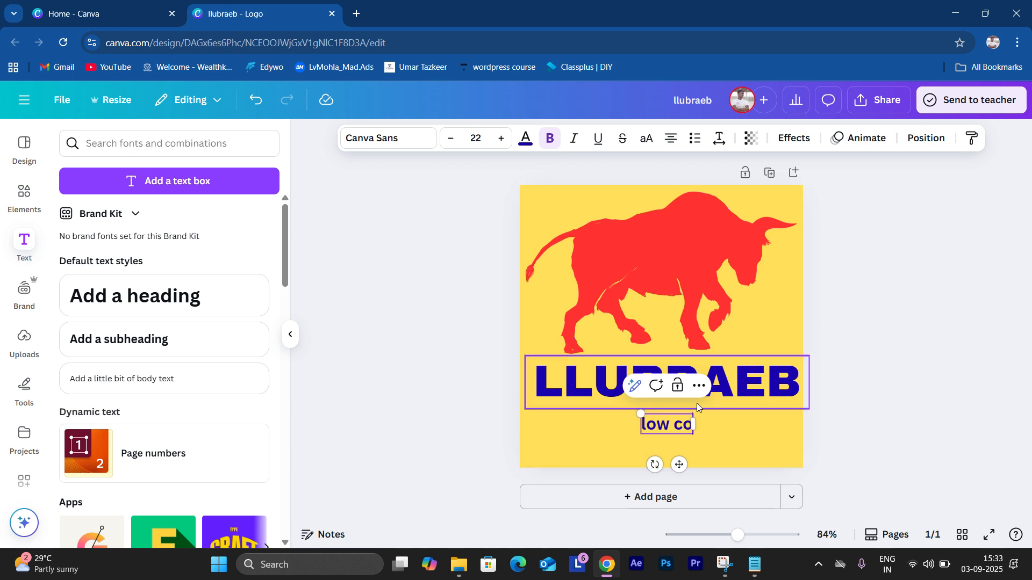
pyautogui.write('st for')
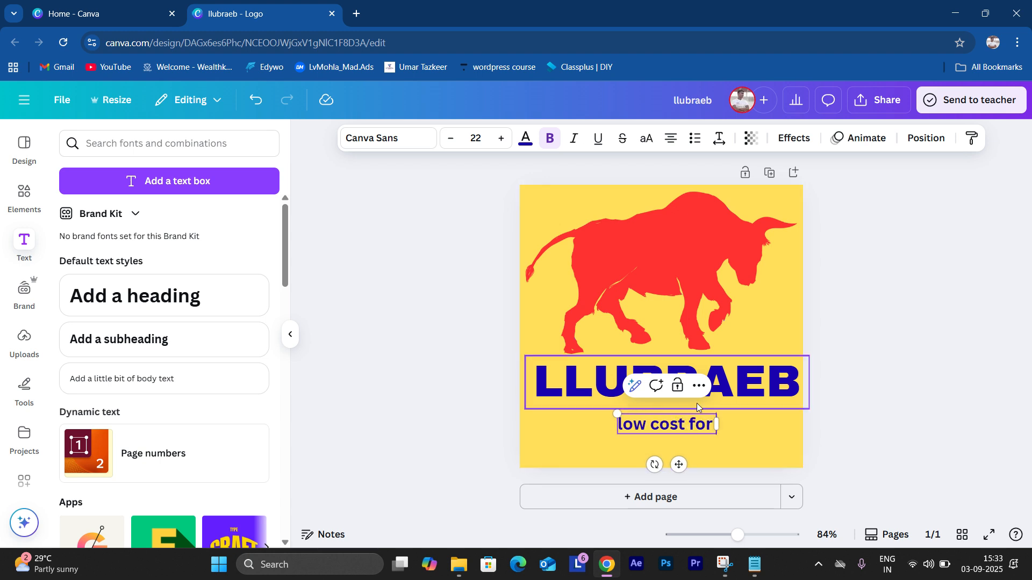
pyautogui.write(' everyone')
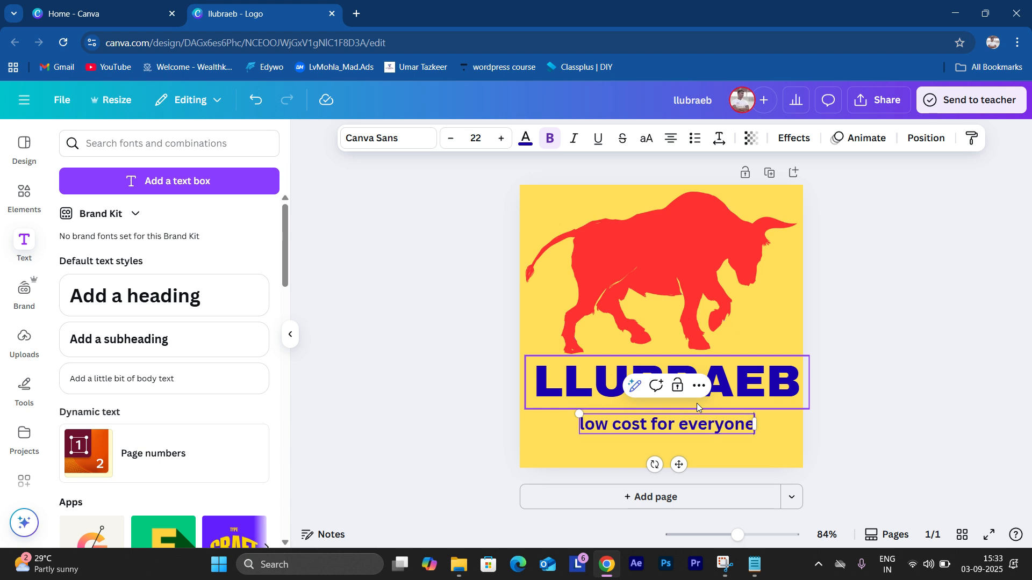
pyautogui.click(769, 470)
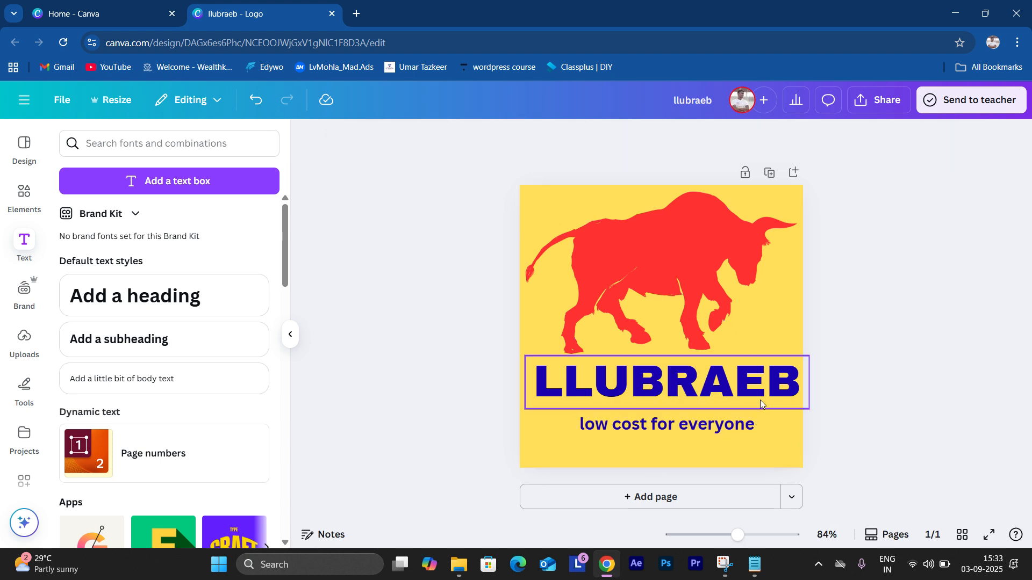
pyautogui.click(732, 430)
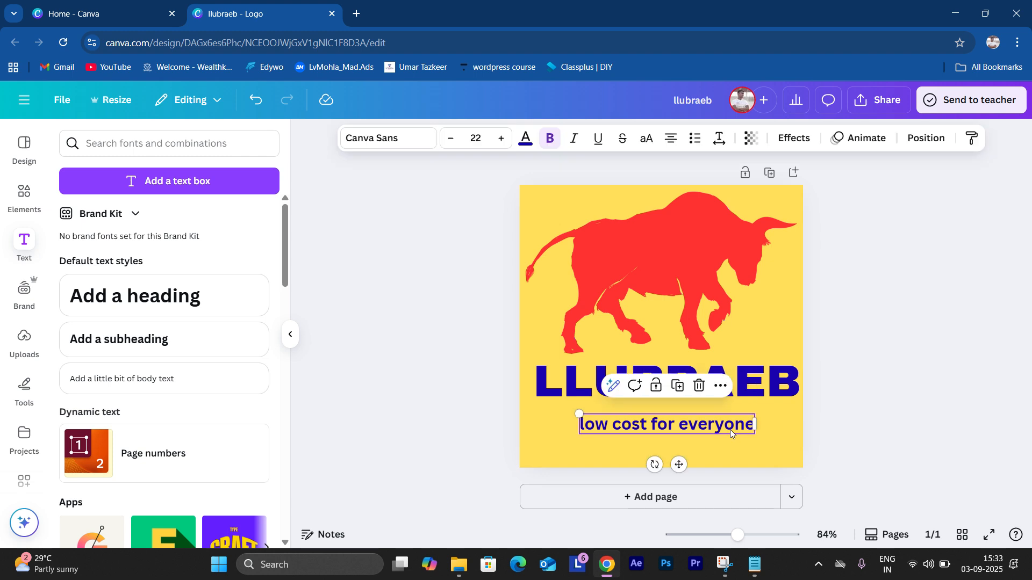
pyautogui.click(766, 456)
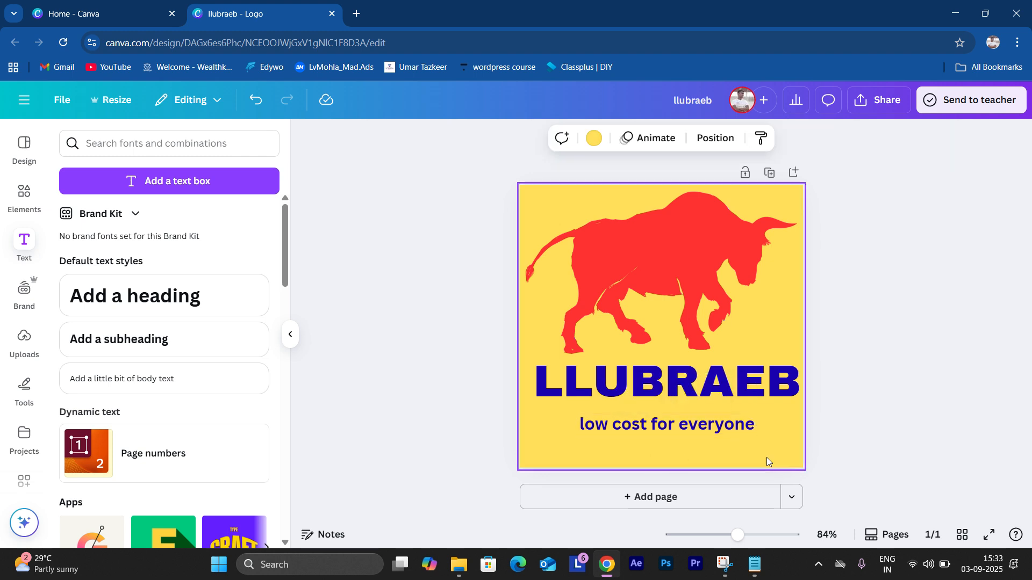
pyautogui.rightClick(717, 433)
pyautogui.rightClick(476, 379)
pyautogui.click(476, 445)
pyautogui.click(475, 445)
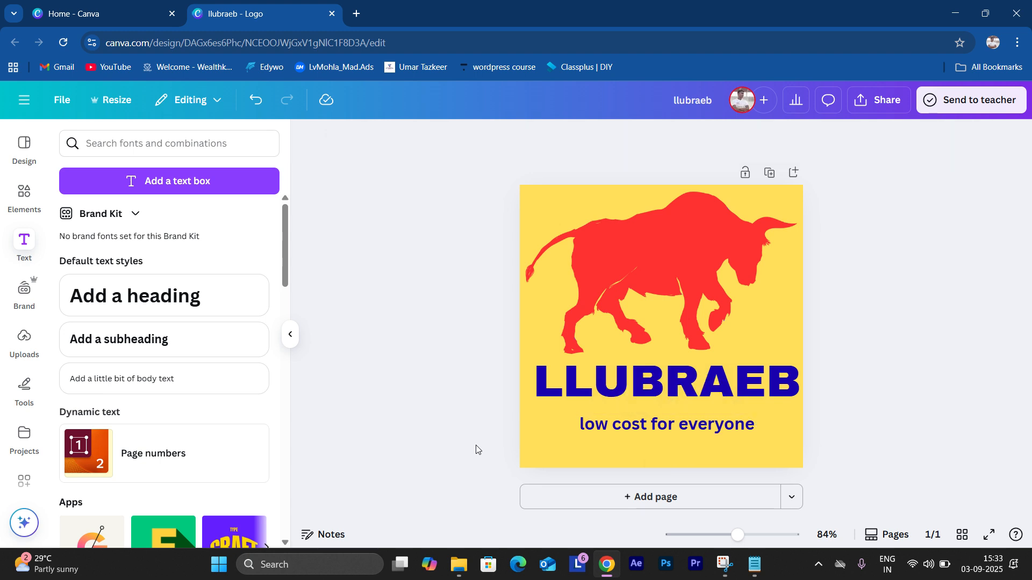
# Step: Try Poppins on the "low cost for everyone" tagline and set its font to Antonio
pyautogui.click(618, 426)
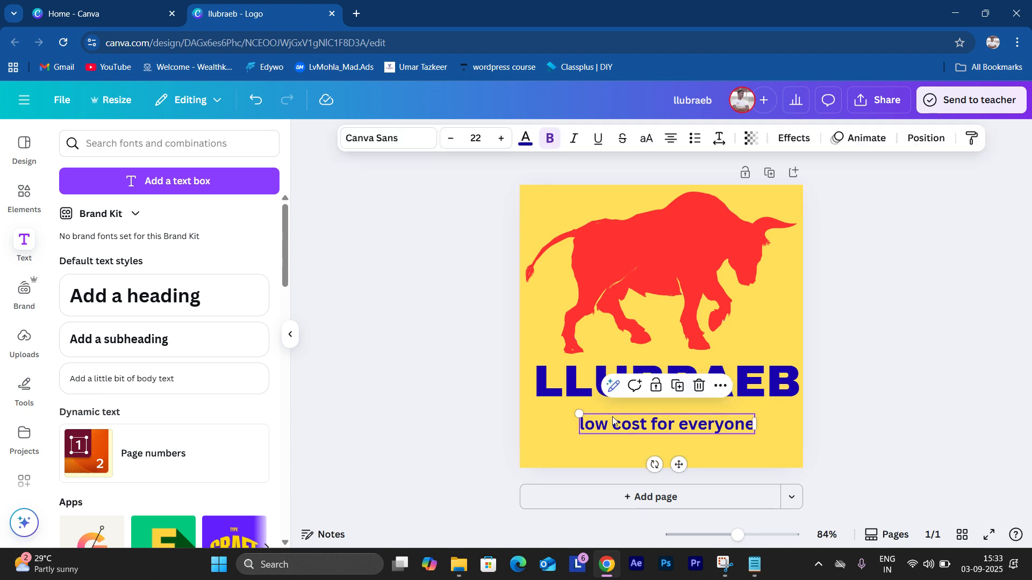
pyautogui.click(395, 144)
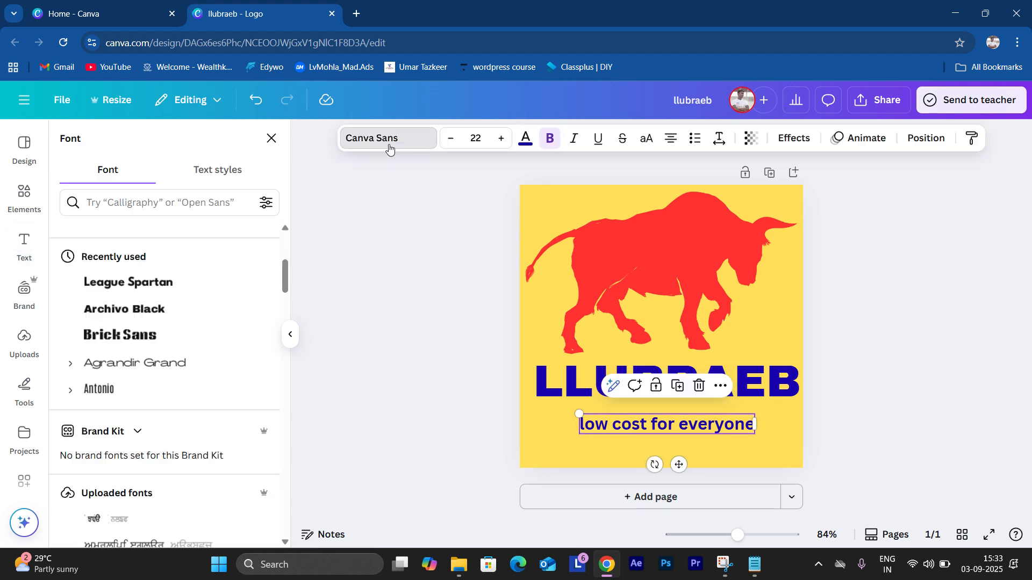
pyautogui.scroll(-5, 176, 474)
pyautogui.scroll(4, 174, 476)
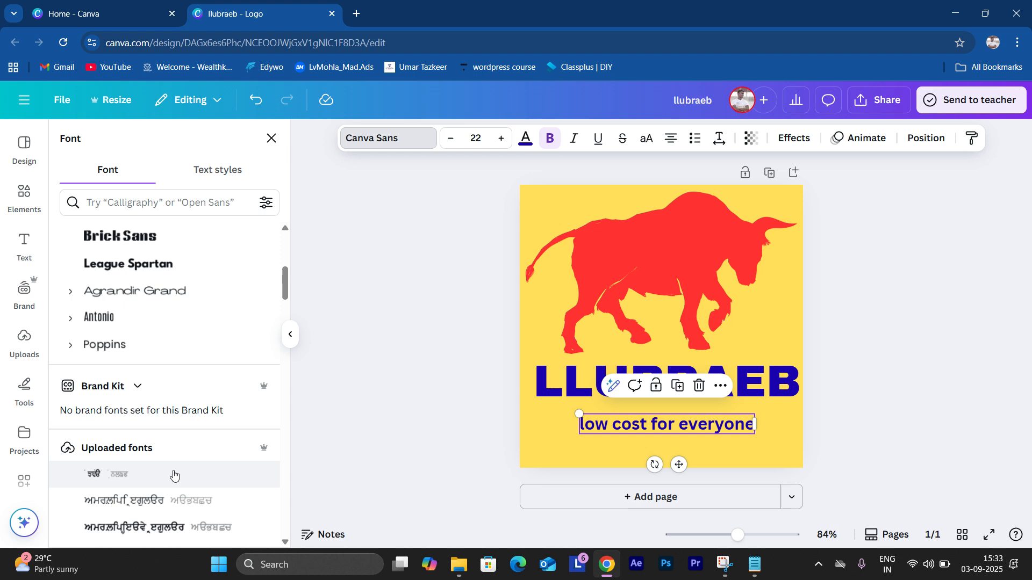
pyautogui.click(129, 355)
pyautogui.click(131, 323)
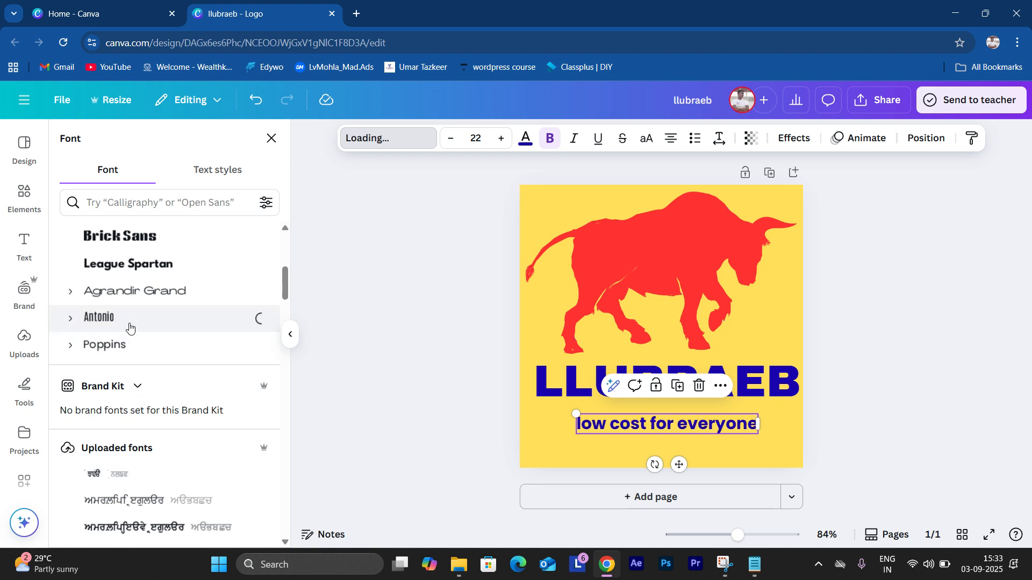
pyautogui.click(839, 471)
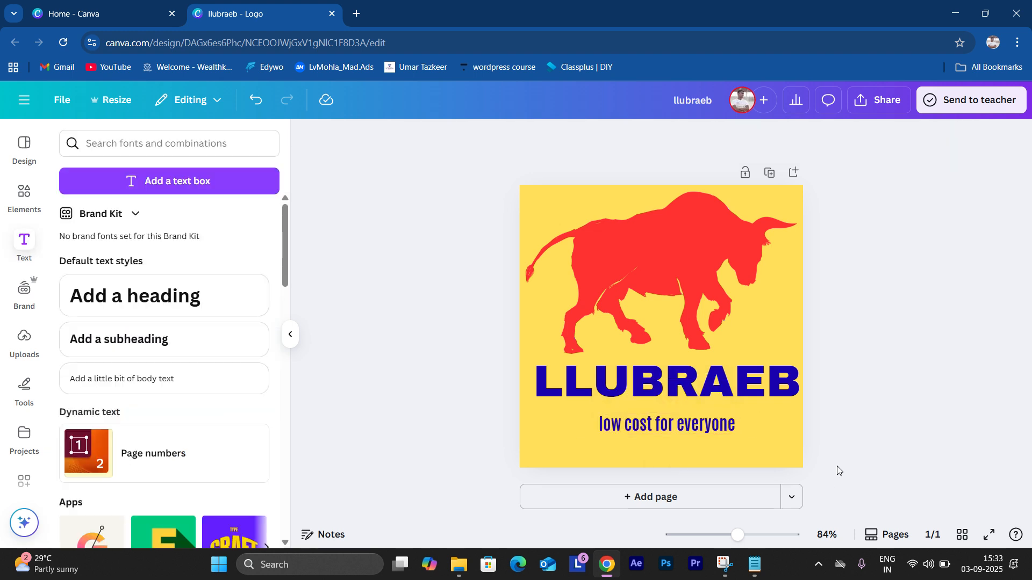
# Step: Try red as the tagline's text colour and set it to green
pyautogui.click(697, 422)
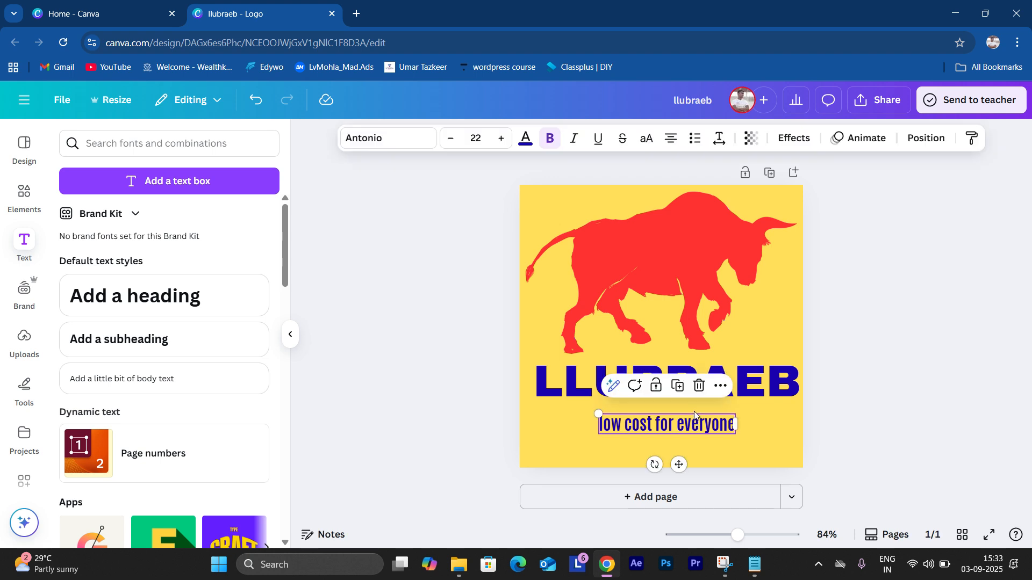
pyautogui.click(526, 139)
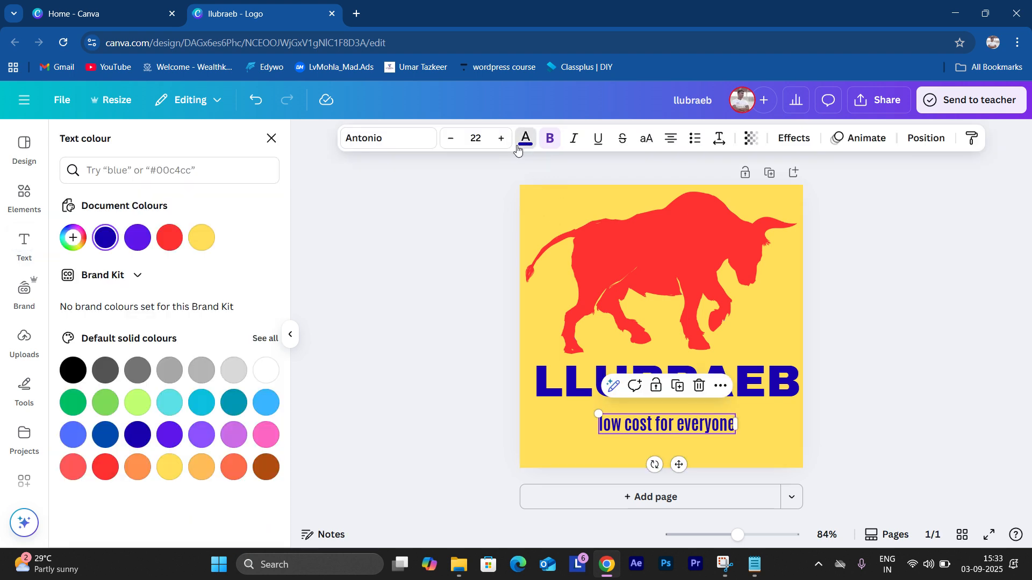
pyautogui.click(169, 237)
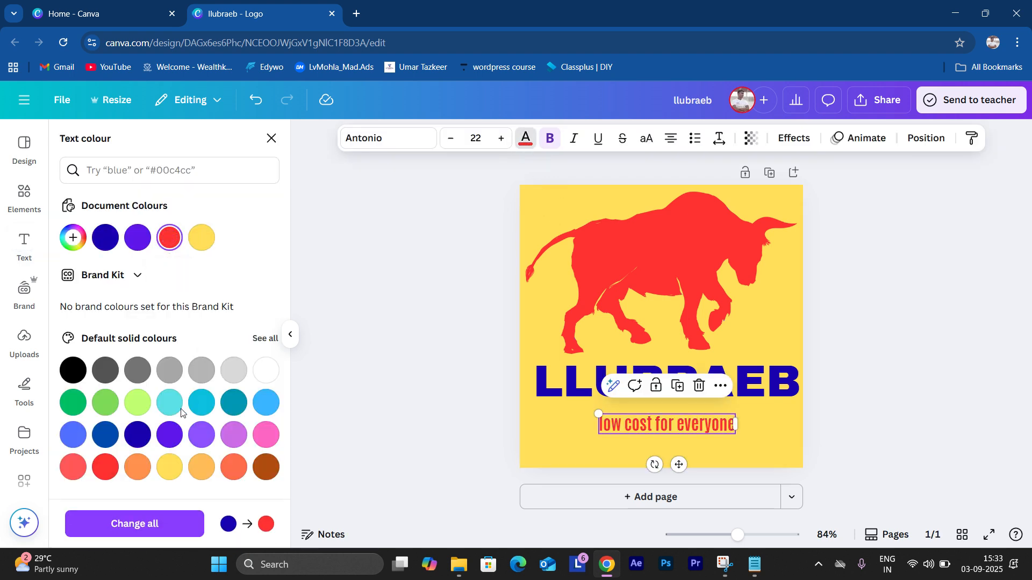
pyautogui.click(74, 402)
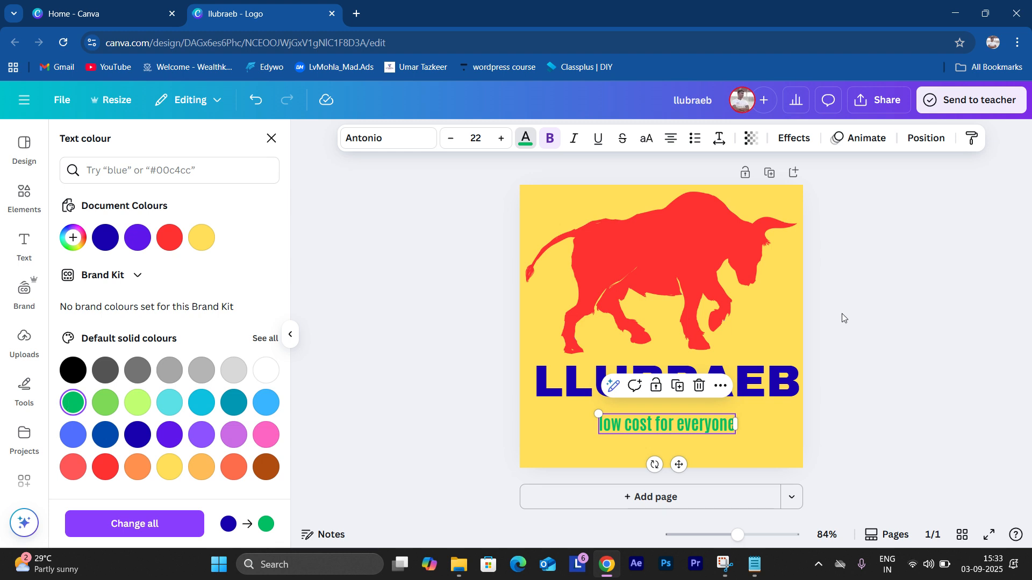
pyautogui.press('Escape')
pyautogui.press('Escape')
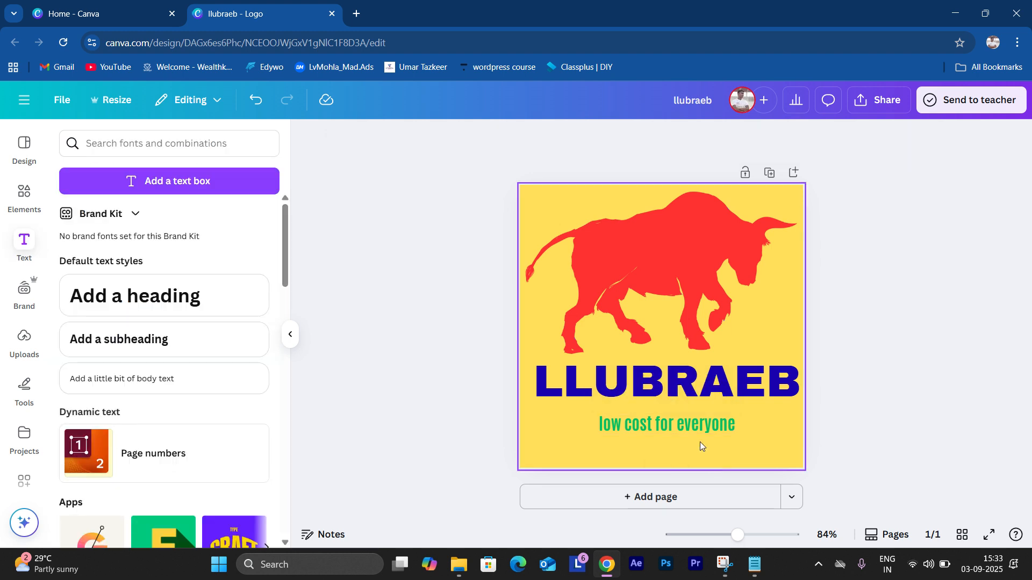
# Step: Move the green tagline up close beneath the LLUBRAEB heading, shifted towards the heading's right end
pyautogui.click(697, 428)
pyautogui.moveTo(695, 427); pyautogui.dragTo(753, 414)
pyautogui.click(944, 432)
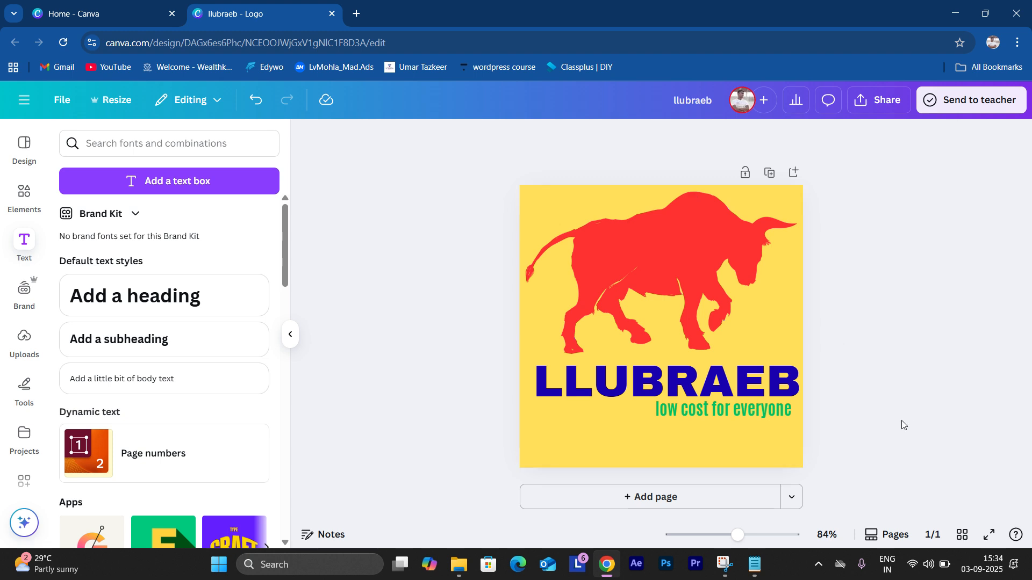
pyautogui.moveTo(901, 420); pyautogui.dragTo(508, 209)
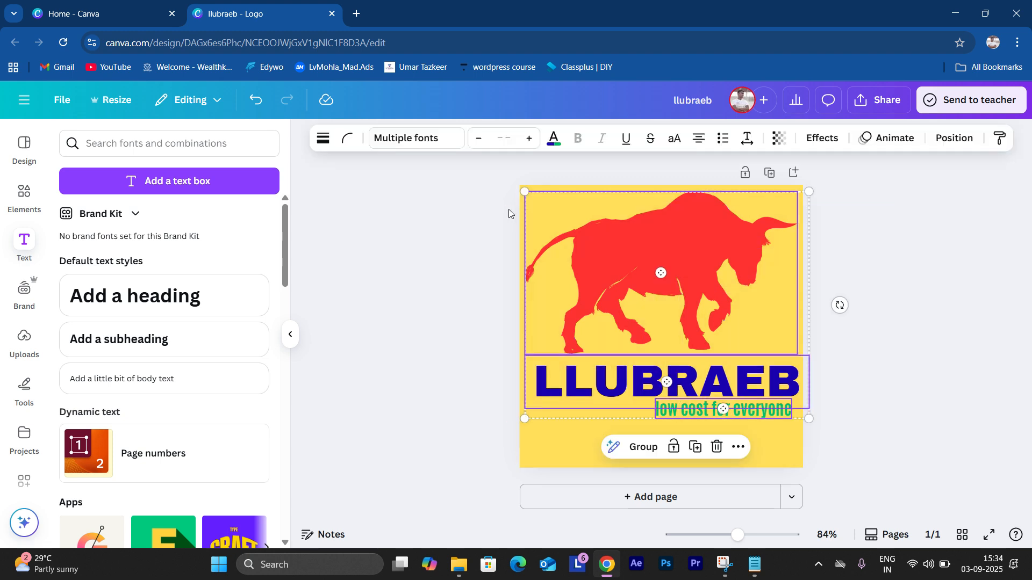
pyautogui.click(915, 354)
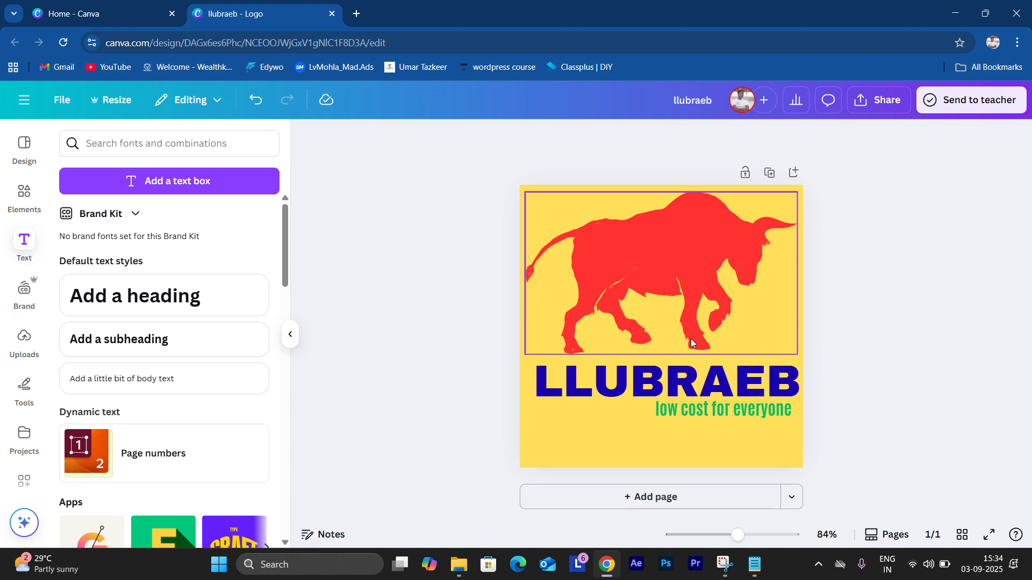
# Step: Move the tagline, the LLUBRAEB heading and the bull graphic lower on the page, keeping them closely stacked
pyautogui.click(747, 411)
pyautogui.moveTo(747, 410); pyautogui.dragTo(755, 443)
pyautogui.click(650, 376)
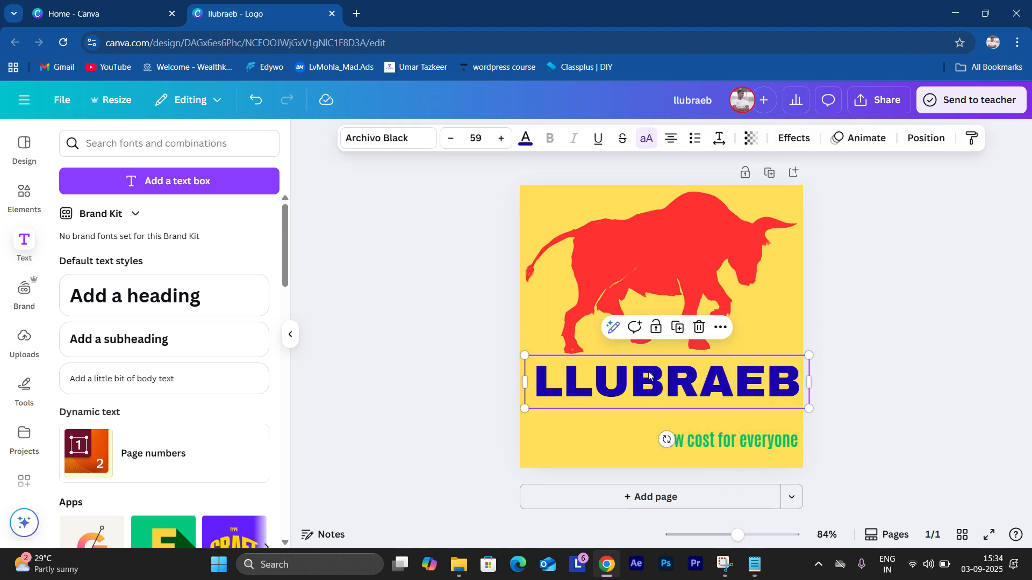
pyautogui.moveTo(649, 377); pyautogui.dragTo(644, 399)
pyautogui.moveTo(651, 291); pyautogui.dragTo(657, 326)
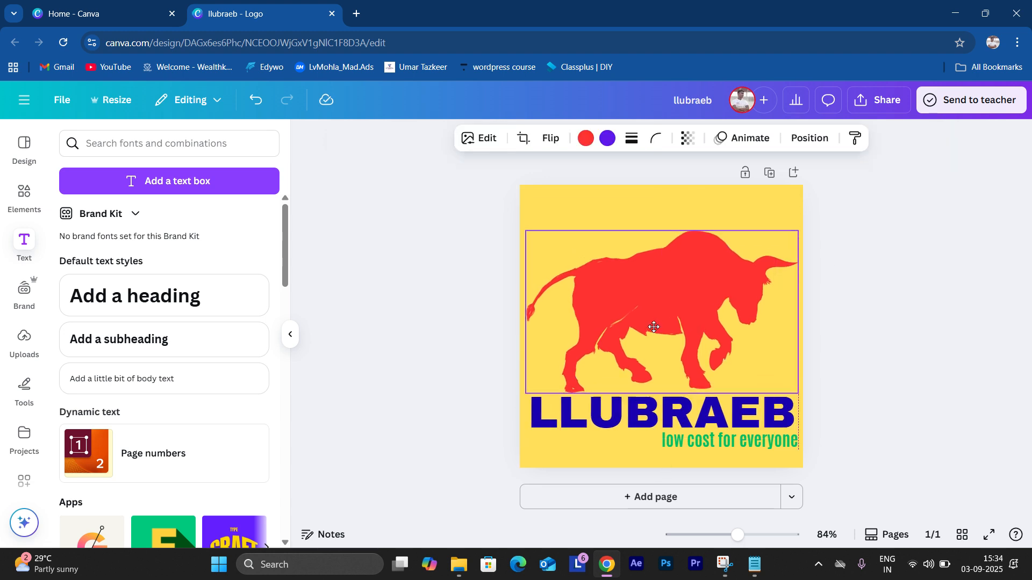
pyautogui.click(919, 371)
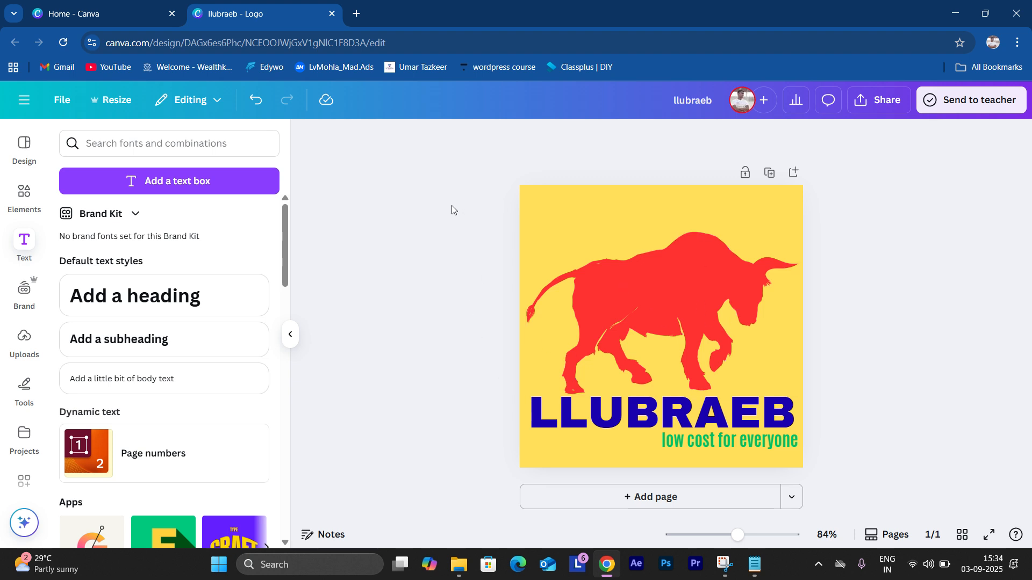
# Step: Group the bull graphic, the LLUBRAEB heading and the tagline into one object
pyautogui.moveTo(451, 205); pyautogui.dragTo(837, 501)
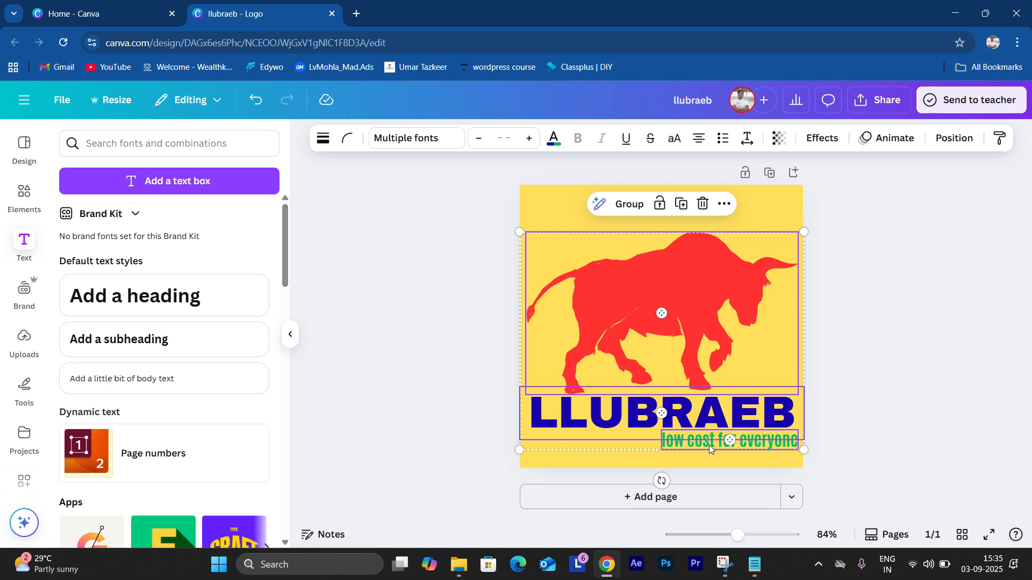
pyautogui.click(636, 205)
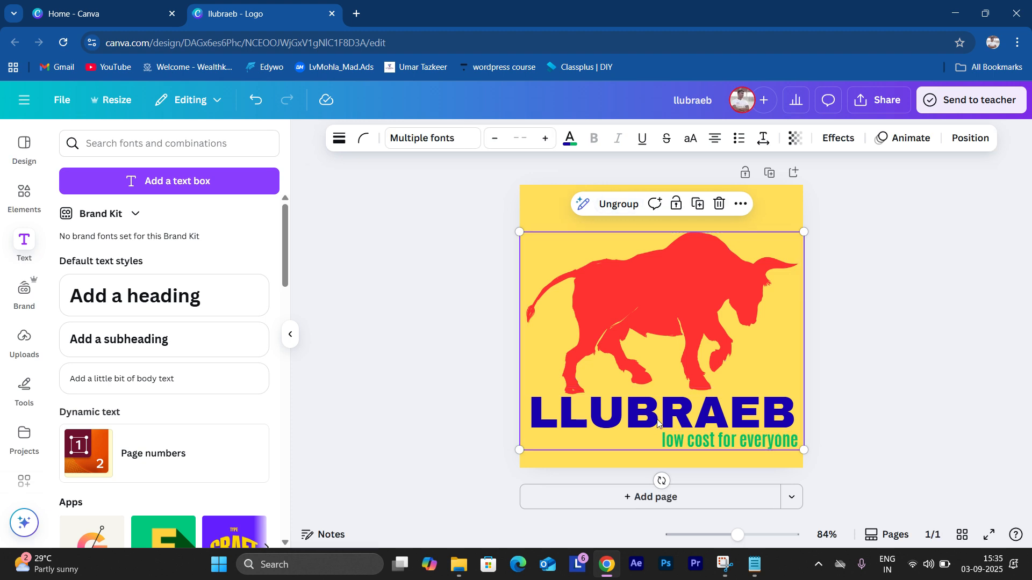
pyautogui.click(865, 346)
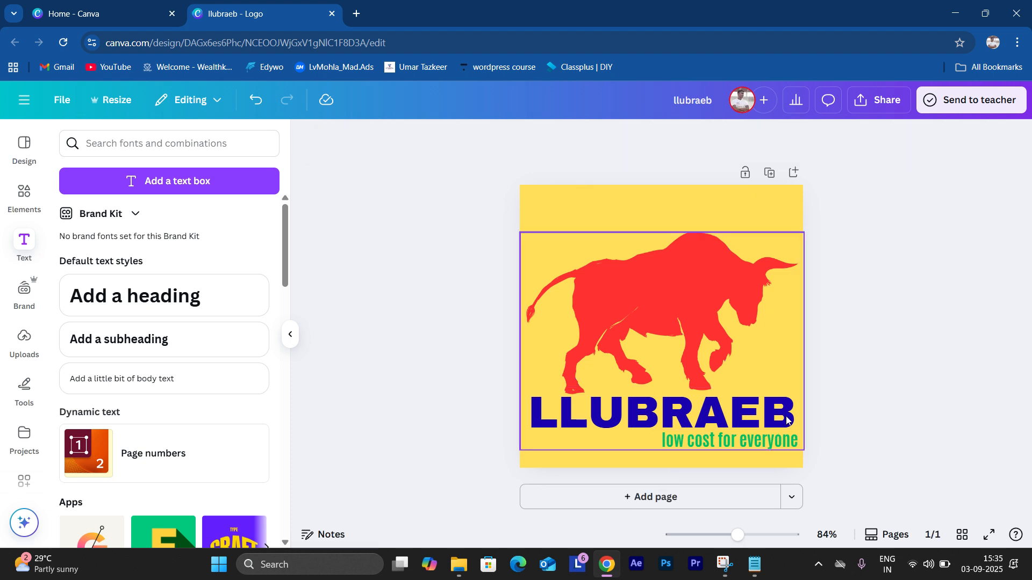
# Step: Move the grouped logo up so that it sits roughly centred vertically on the yellow background
pyautogui.moveTo(786, 420)
pyautogui.mouseDown()
pyautogui.moveTo(785, 495)
pyautogui.moveTo(781, 421)
pyautogui.moveTo(790, 456)
pyautogui.moveTo(763, 453)
pyautogui.moveTo(775, 418)
pyautogui.mouseUp()
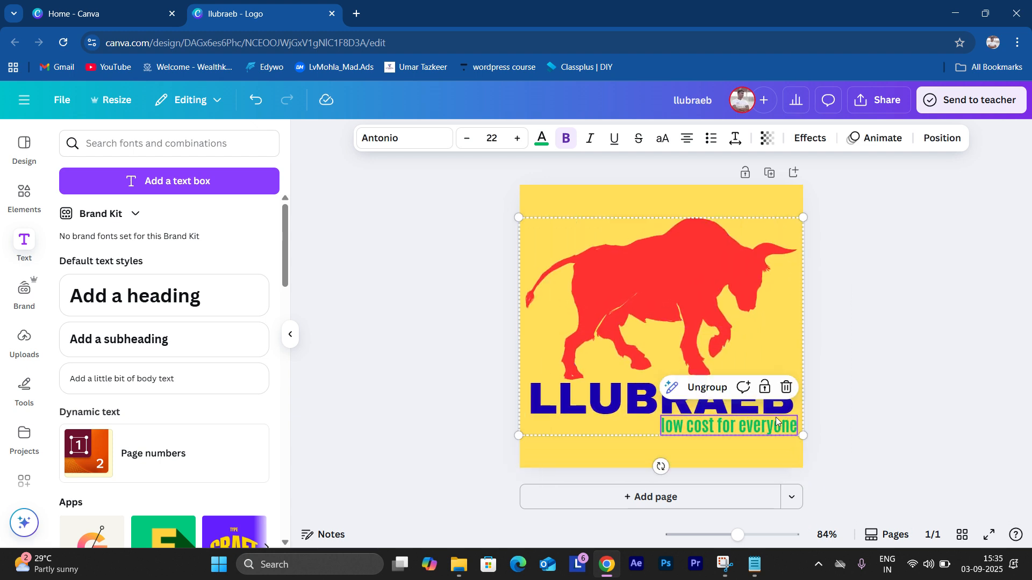
pyautogui.click(915, 435)
pyautogui.click(730, 387)
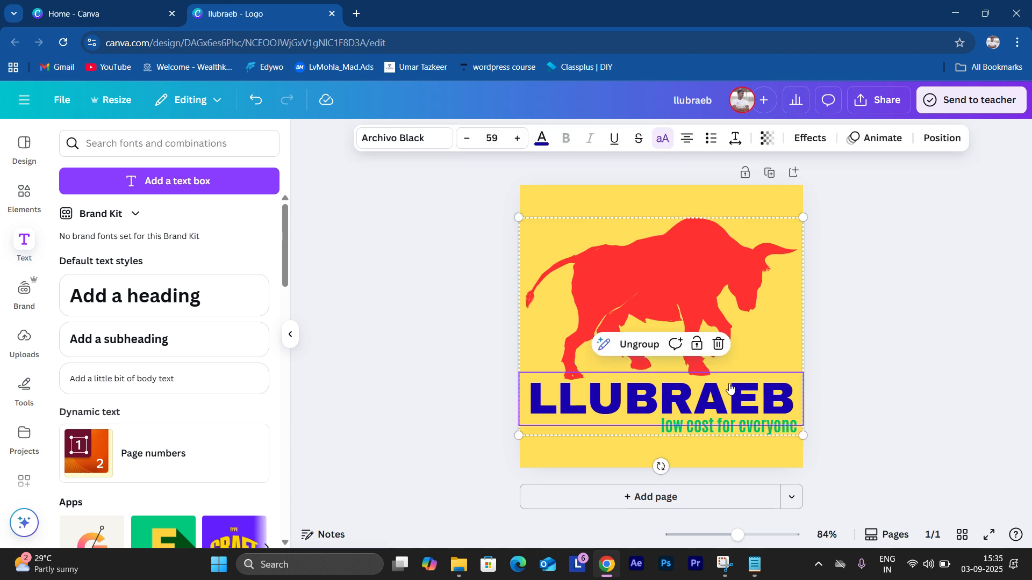
pyautogui.press('Up')
pyautogui.press('Up')
pyautogui.press('Up')
pyautogui.press('Up')
pyautogui.press('Up')
pyautogui.press('Up')
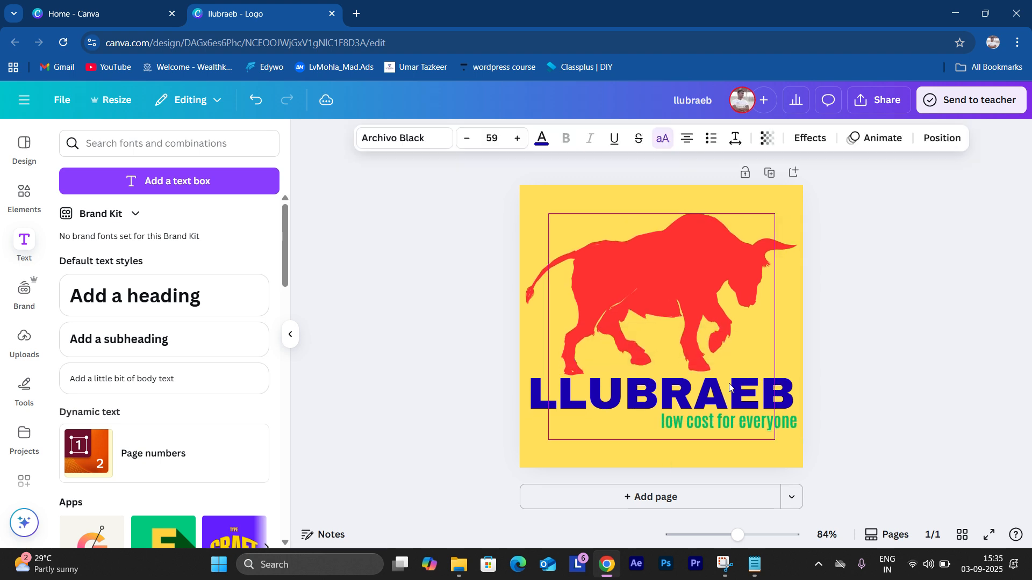
pyautogui.click(858, 428)
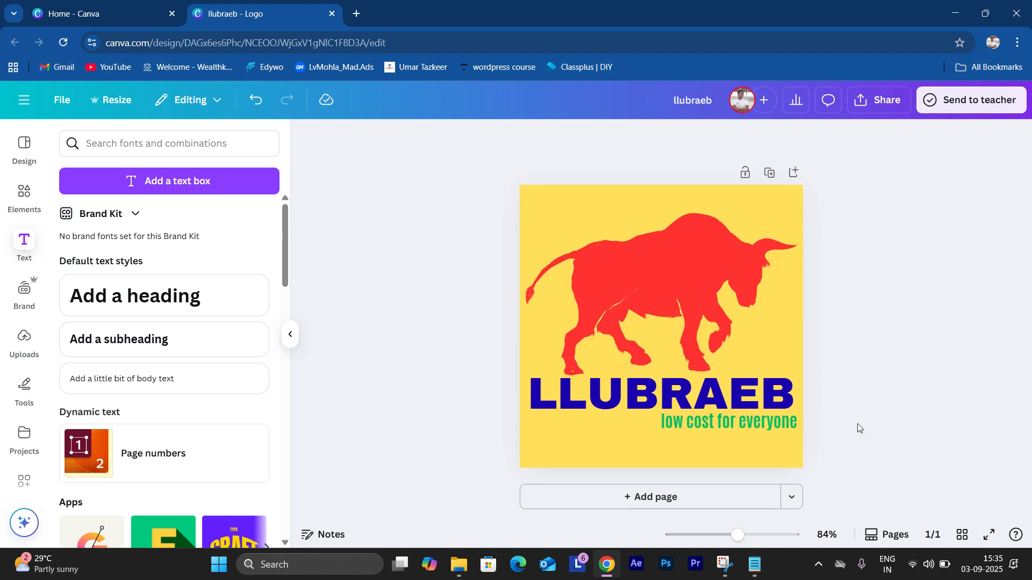
# Step: Ungroup the logo into the separate bull graphic, heading and tagline
pyautogui.click(759, 425)
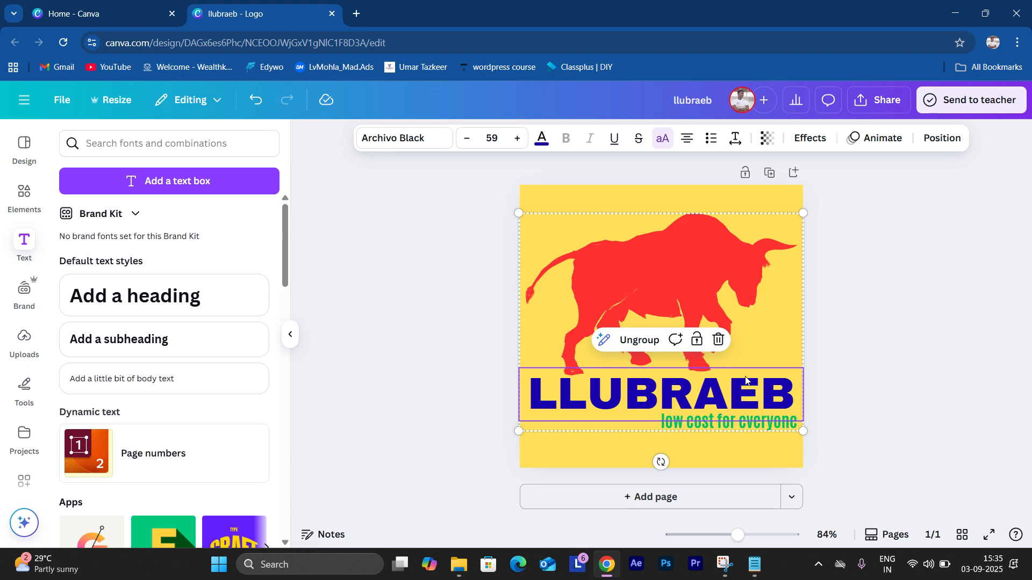
pyautogui.click(878, 394)
pyautogui.click(750, 341)
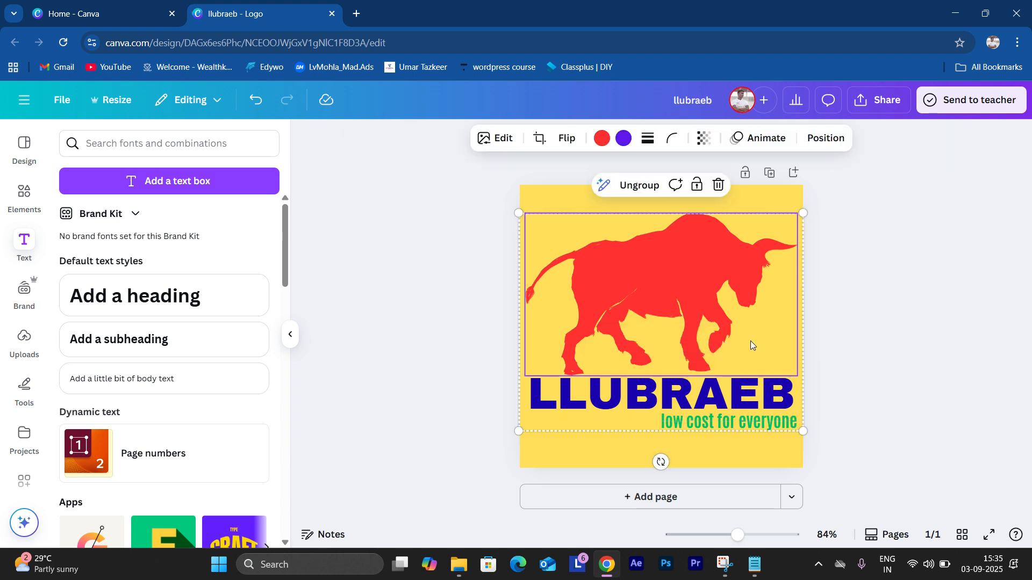
pyautogui.click(909, 382)
pyautogui.click(686, 311)
pyautogui.click(639, 186)
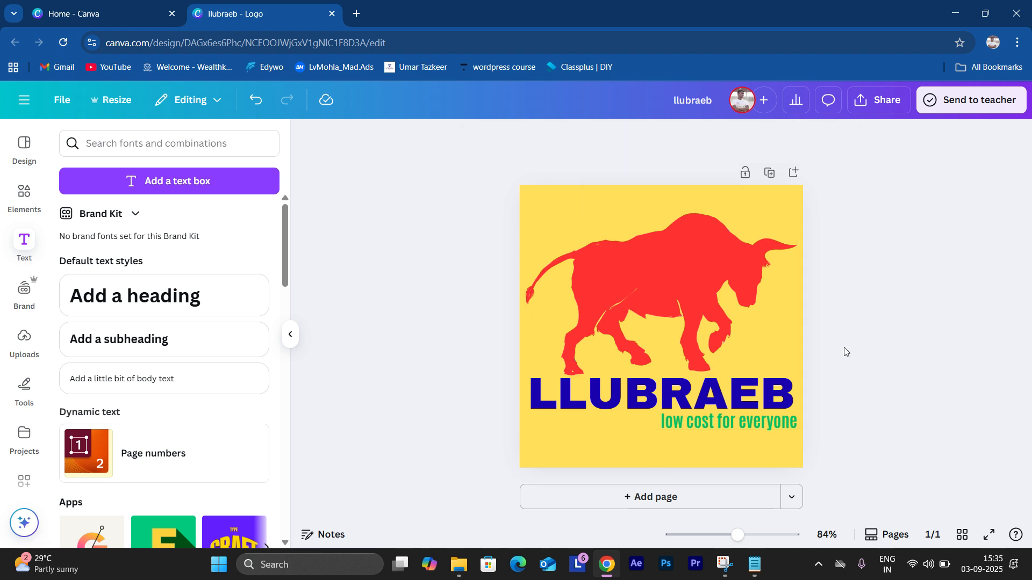
# Step: Reposition the tagline directly beneath the right half of the LLUBRAEB heading and shrink its text to size 20.5
pyautogui.moveTo(756, 415); pyautogui.dragTo(763, 441)
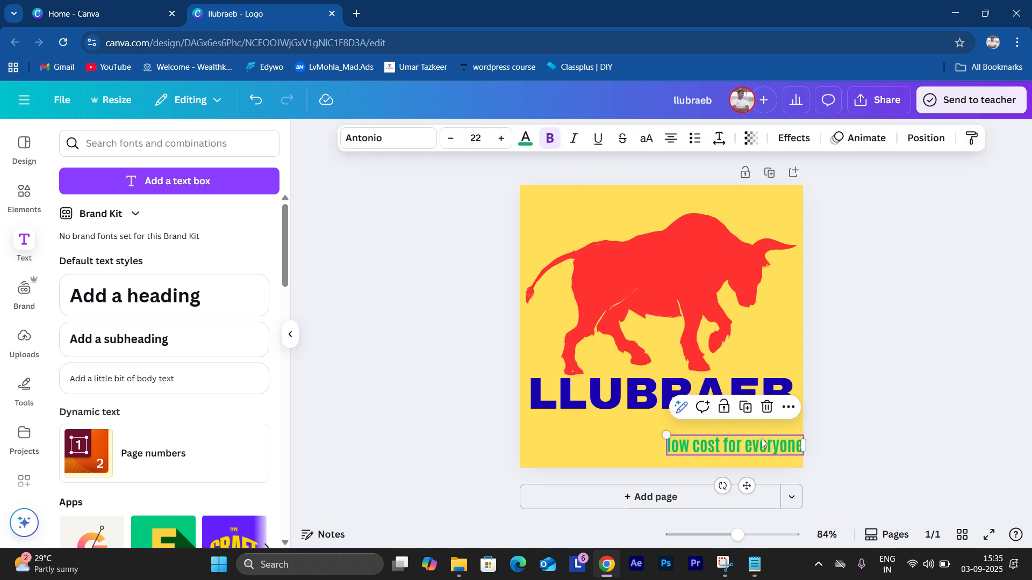
pyautogui.click(744, 417)
pyautogui.click(933, 431)
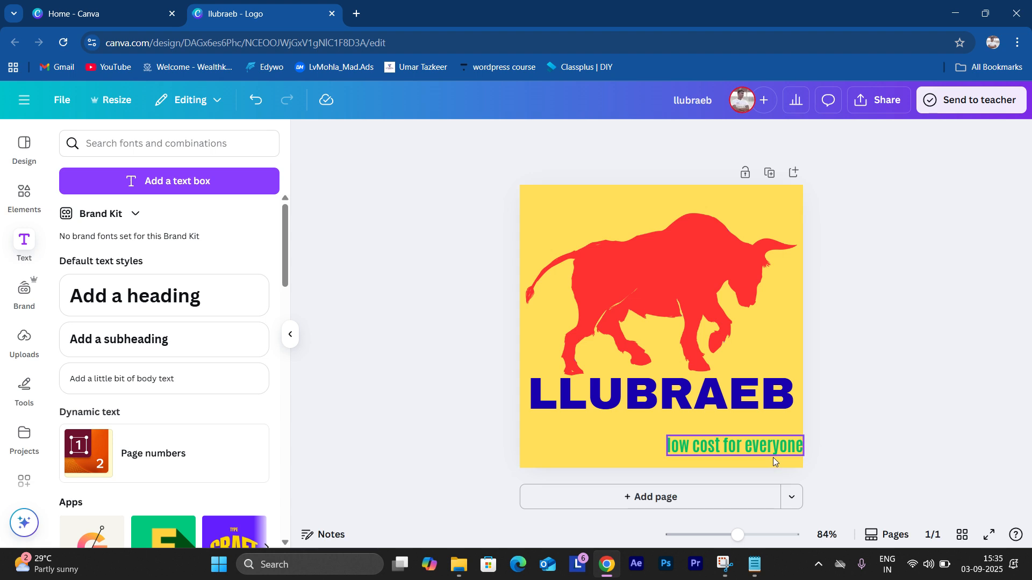
pyautogui.moveTo(773, 456); pyautogui.dragTo(755, 432)
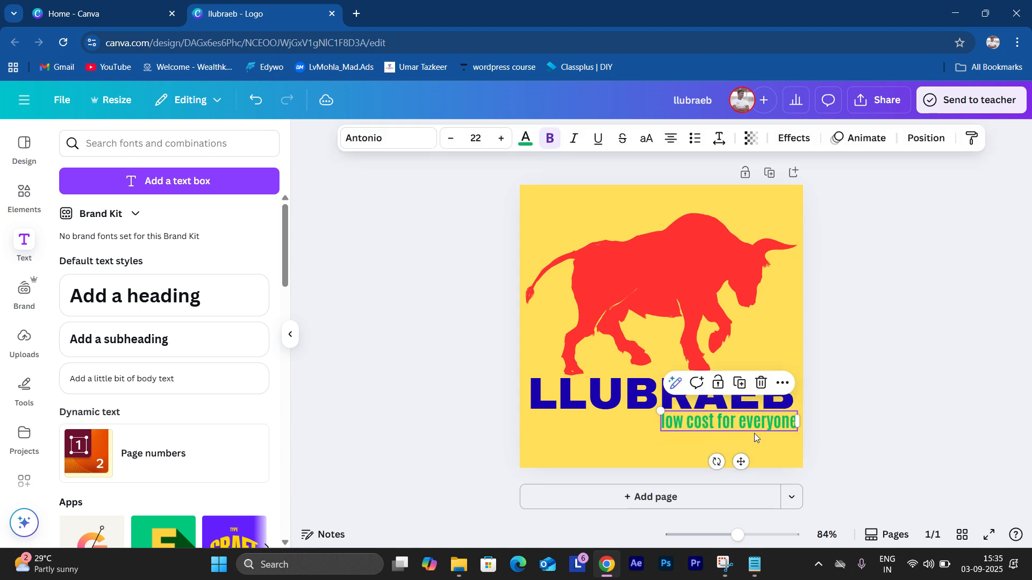
pyautogui.moveTo(666, 411)
pyautogui.mouseDown()
pyautogui.moveTo(704, 415)
pyautogui.moveTo(670, 412)
pyautogui.mouseUp()
pyautogui.click(843, 452)
# Step: Change the tagline's text colour to black
pyautogui.click(777, 424)
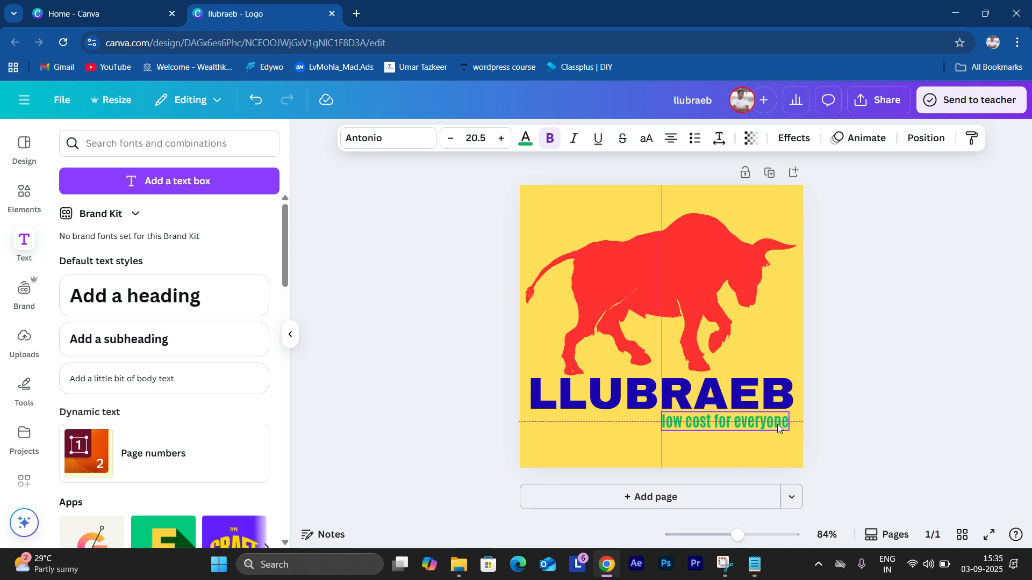
pyautogui.click(528, 140)
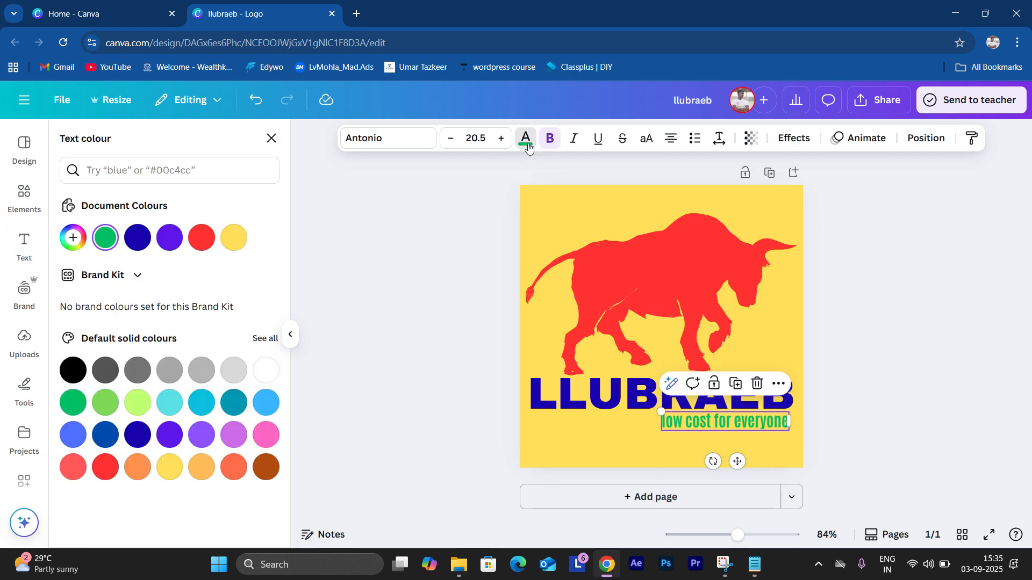
pyautogui.click(73, 371)
pyautogui.press('Escape')
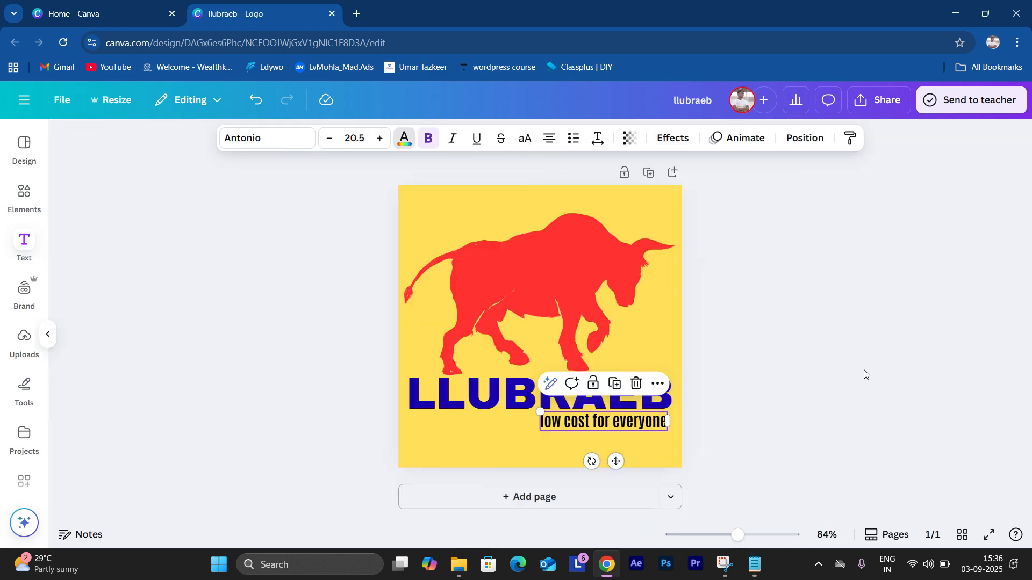
pyautogui.press('Escape')
# Step: Group the bull graphic, the LLUBRAEB heading and the black tagline into one object
pyautogui.moveTo(887, 442); pyautogui.dragTo(521, 247)
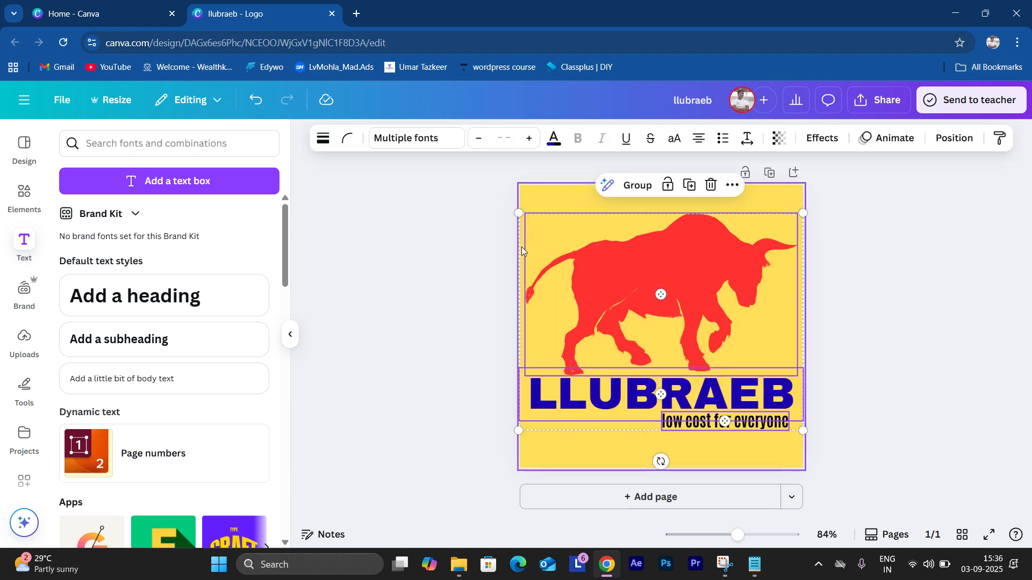
pyautogui.hotkey('ctrl', 'g')
pyautogui.click(832, 321)
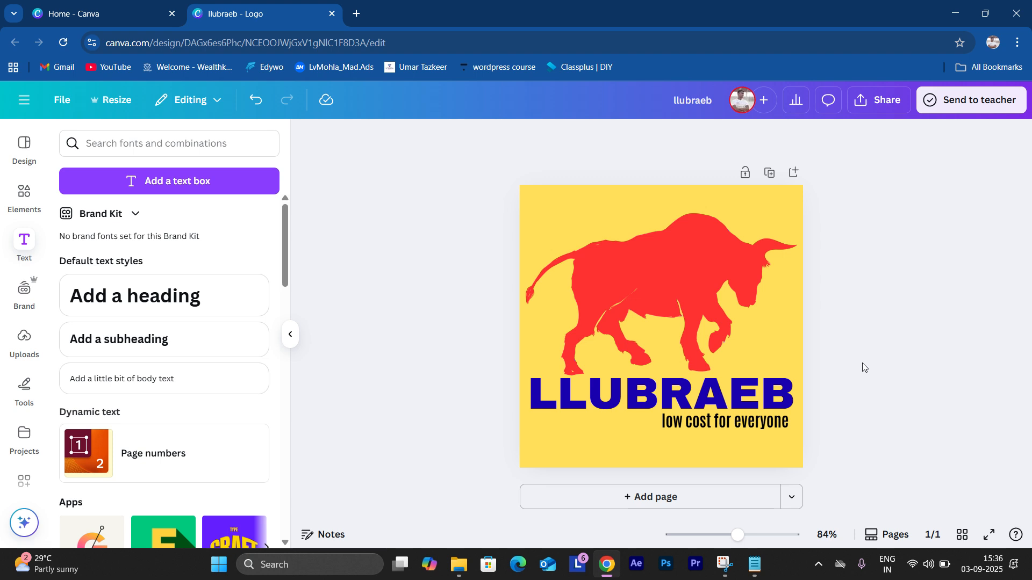
# Step: Ungroup the logo so that the bull, heading and black tagline are separate objects
pyautogui.click(659, 313)
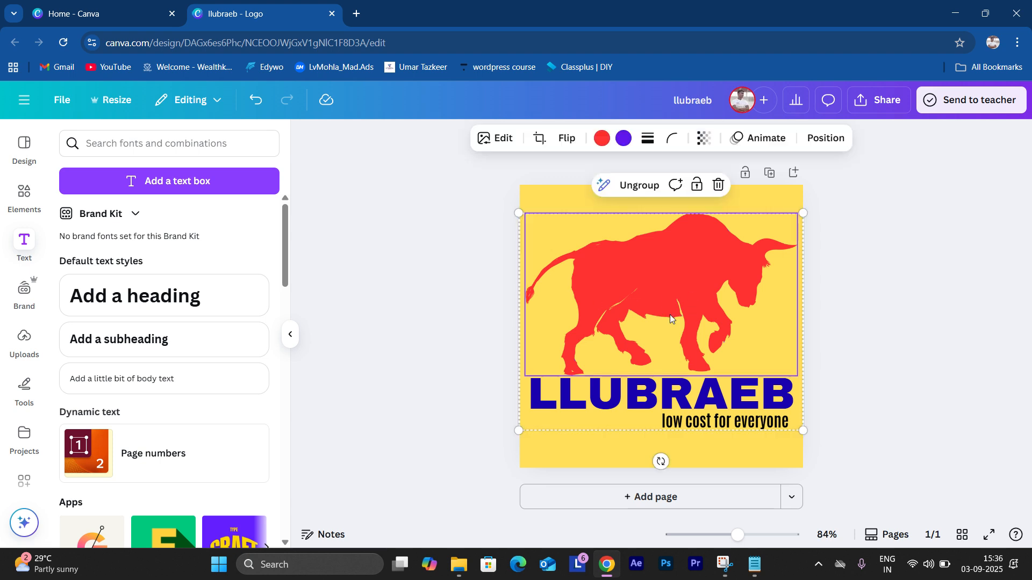
pyautogui.click(638, 185)
pyautogui.click(874, 275)
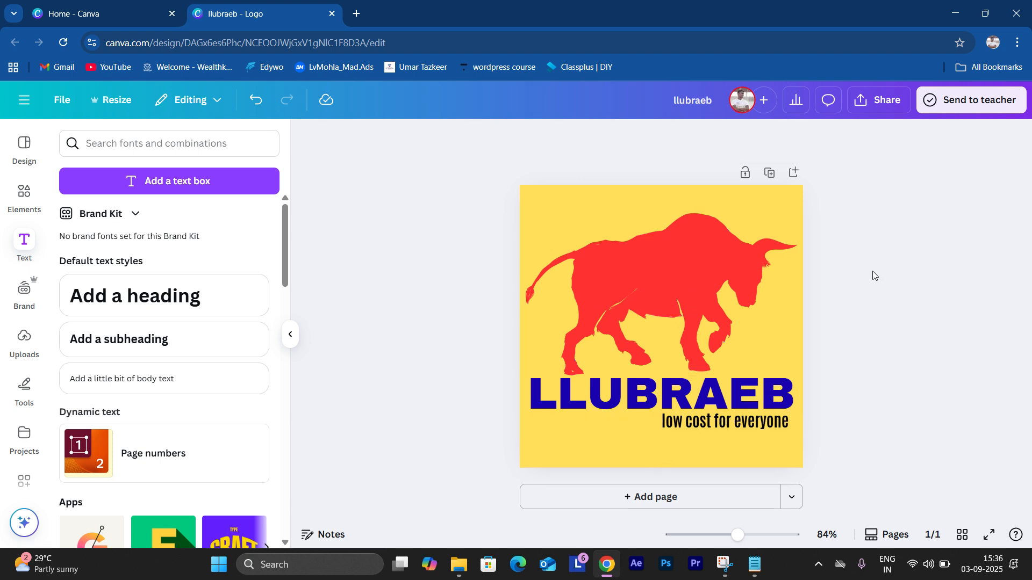
# Step: Delete the red bull graphic from the logo page
pyautogui.click(684, 302)
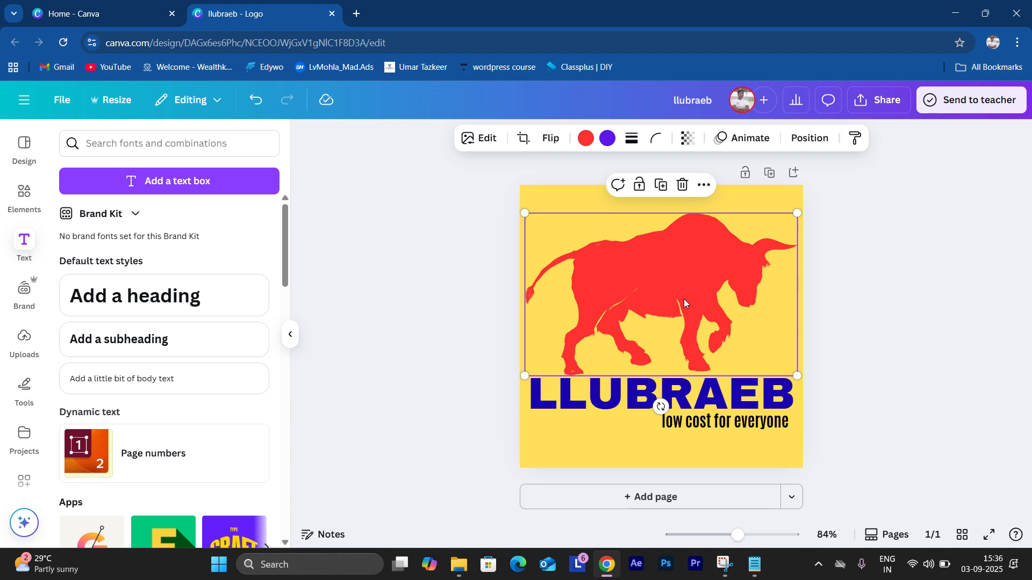
pyautogui.click(853, 373)
pyautogui.click(684, 321)
pyautogui.press('Delete')
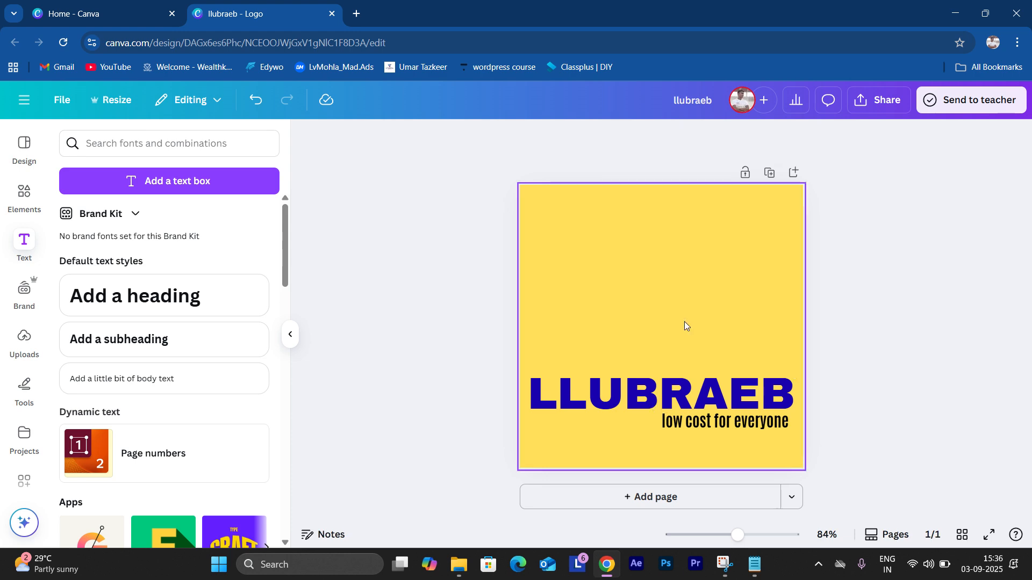
# Step: Open Google in a new browser tab and search its images for "stock market bull"
pyautogui.click(357, 14)
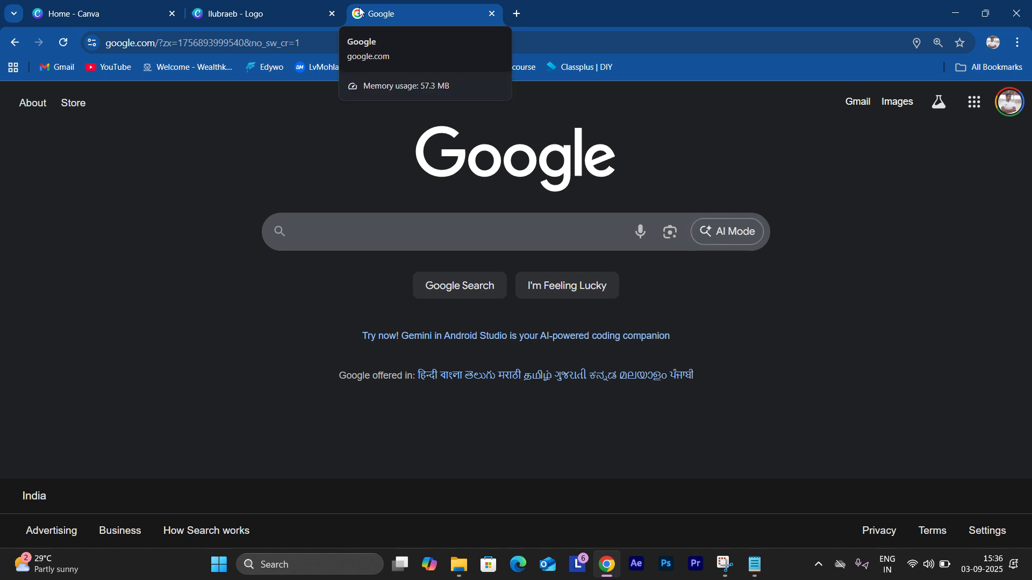
pyautogui.click(344, 236)
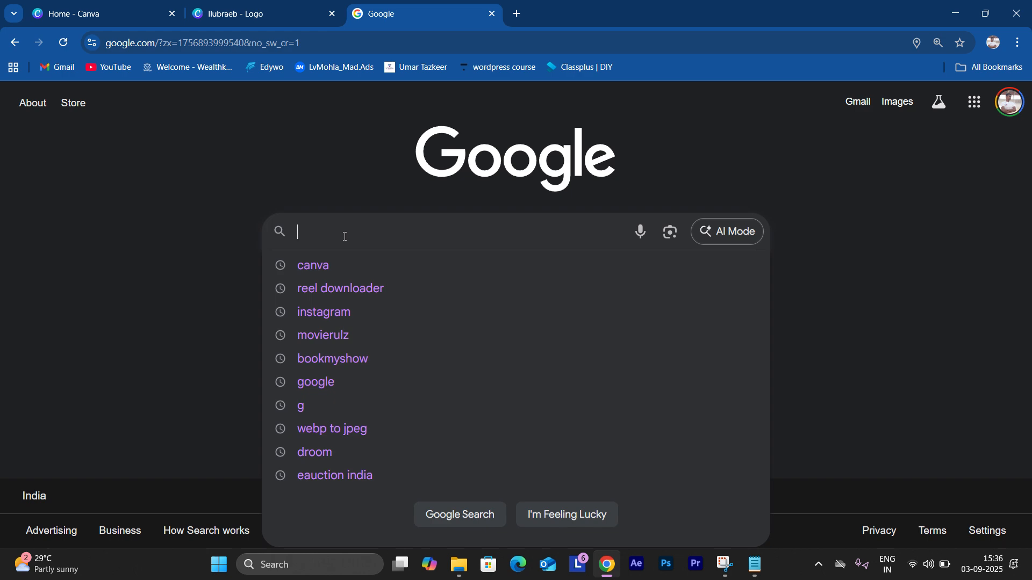
pyautogui.write('stock m')
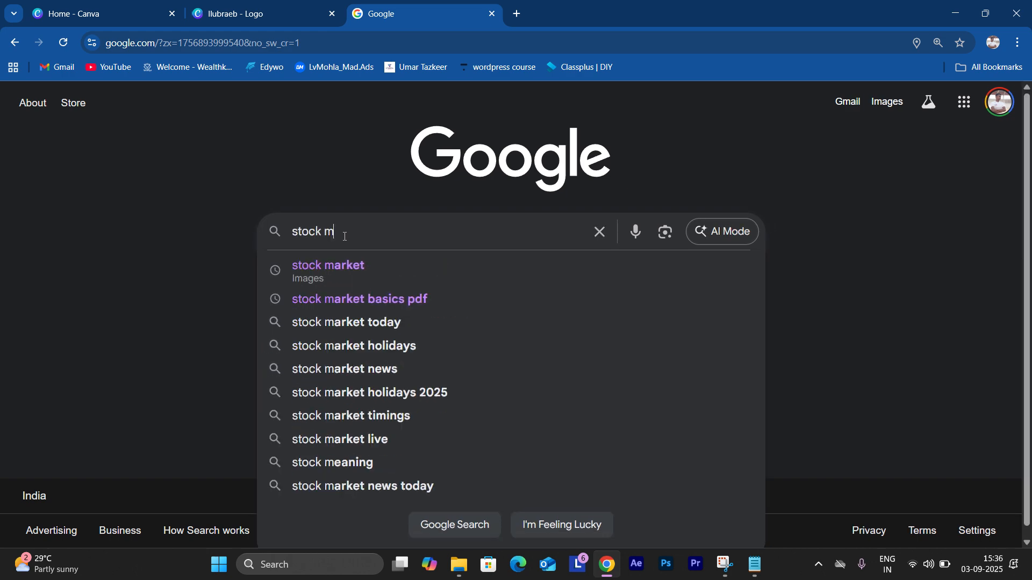
pyautogui.write('areke')
pyautogui.click(334, 260)
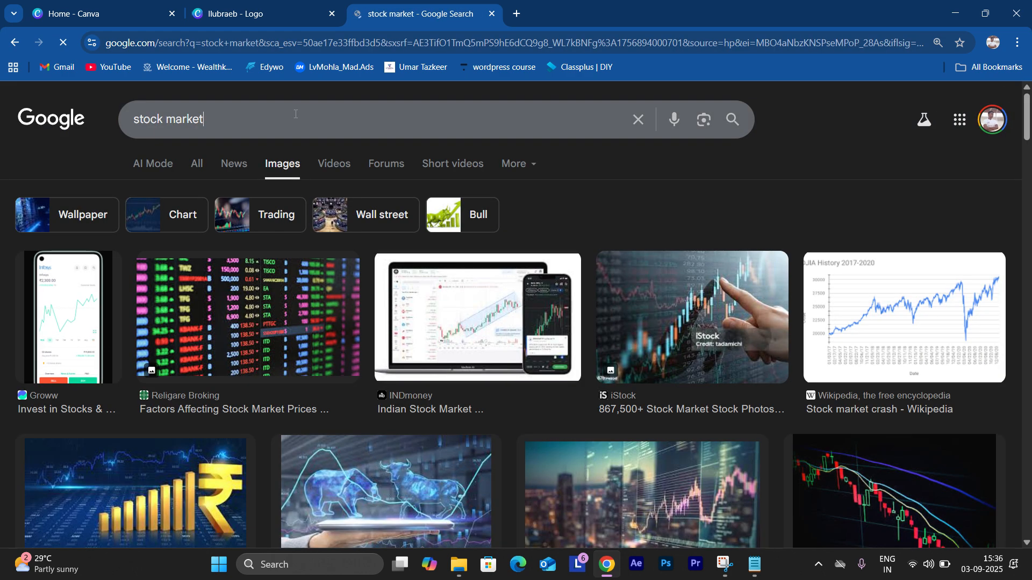
pyautogui.click(295, 114)
pyautogui.write('b')
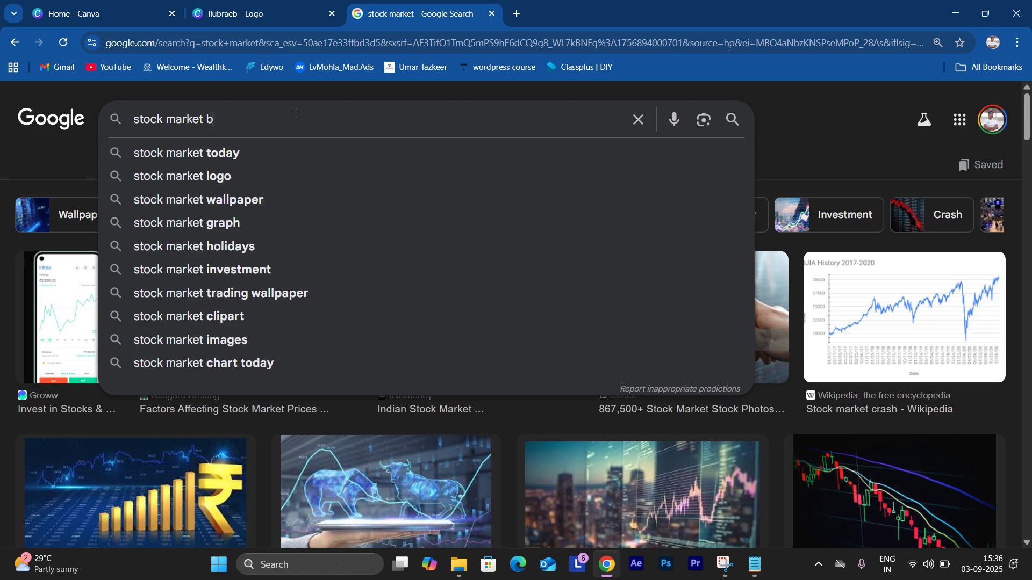
pyautogui.write('ull')
pyautogui.press('Return')
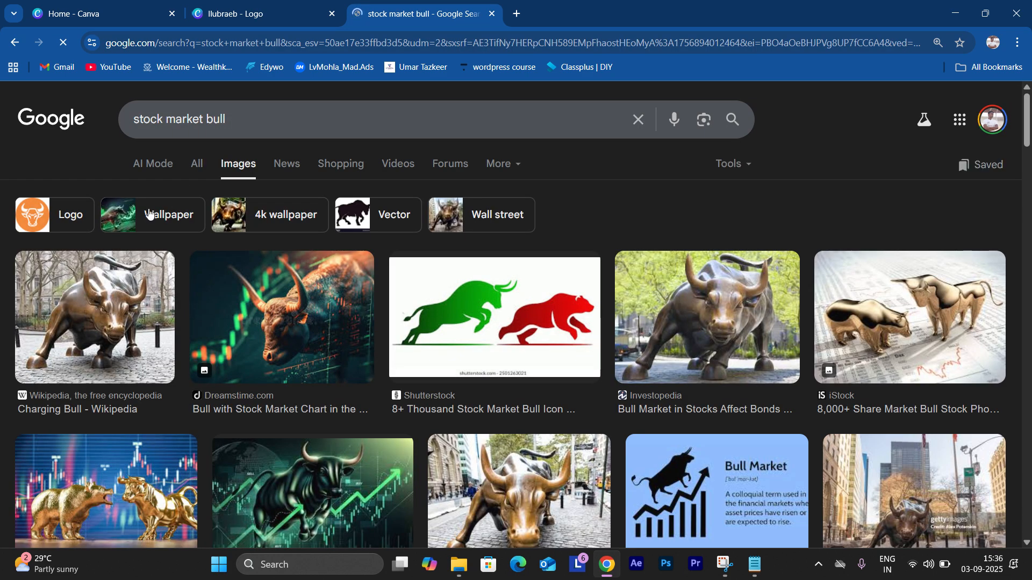
pyautogui.scroll(-5, 357, 389)
pyautogui.scroll(5, 487, 304)
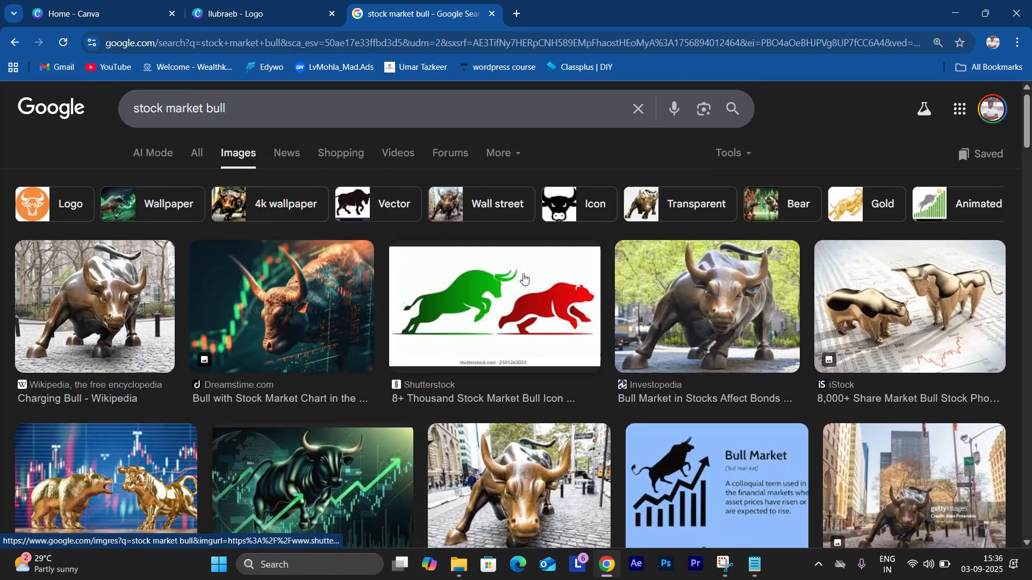
pyautogui.click(498, 307)
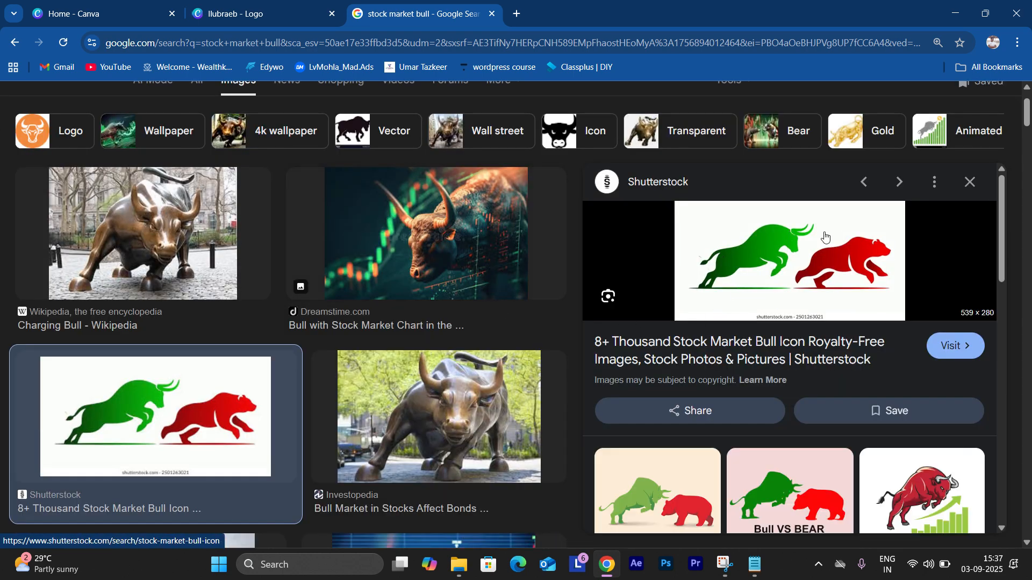
pyautogui.rightClick(740, 251)
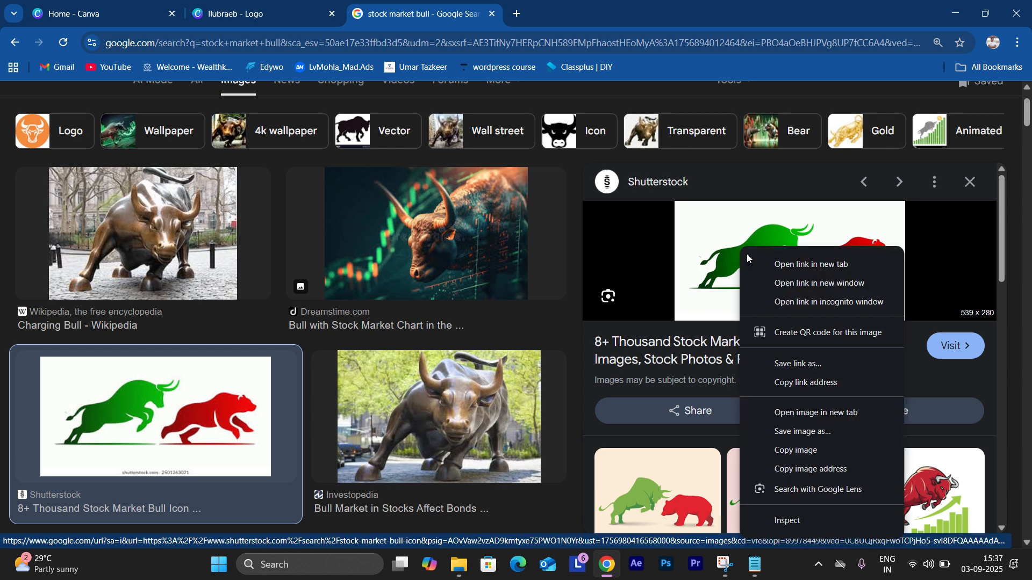
pyautogui.click(814, 436)
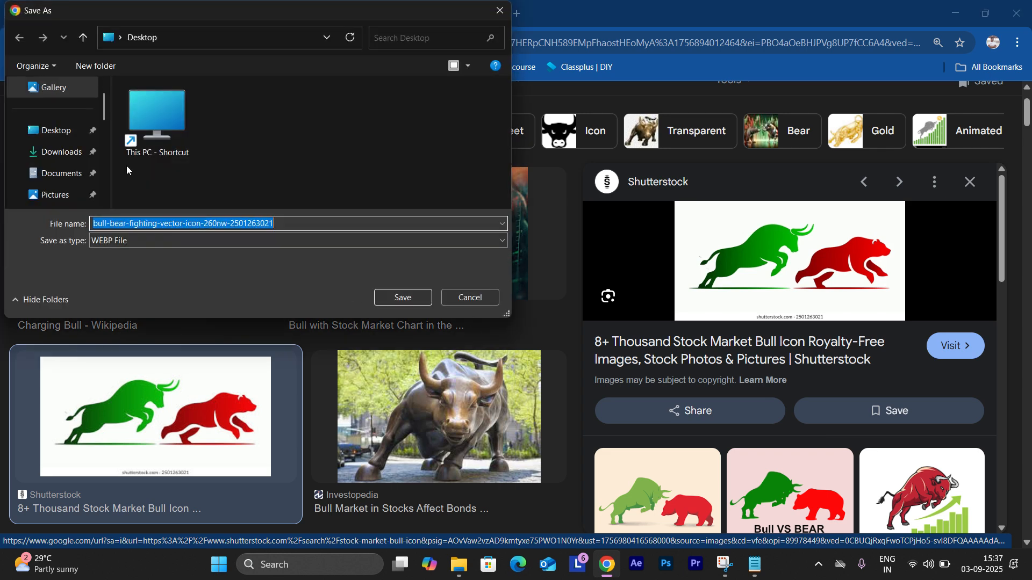
pyautogui.click(61, 138)
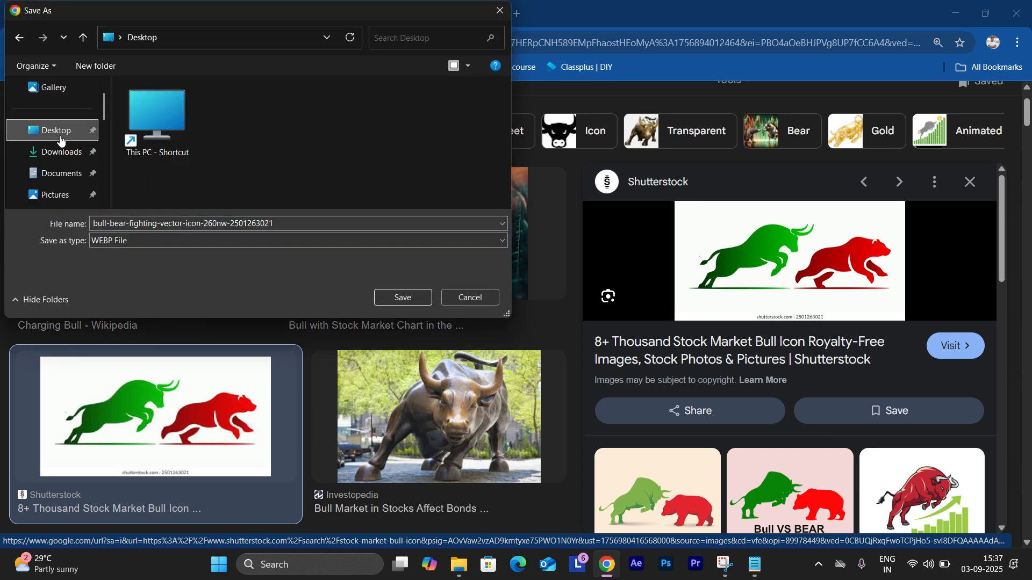
pyautogui.click(402, 297)
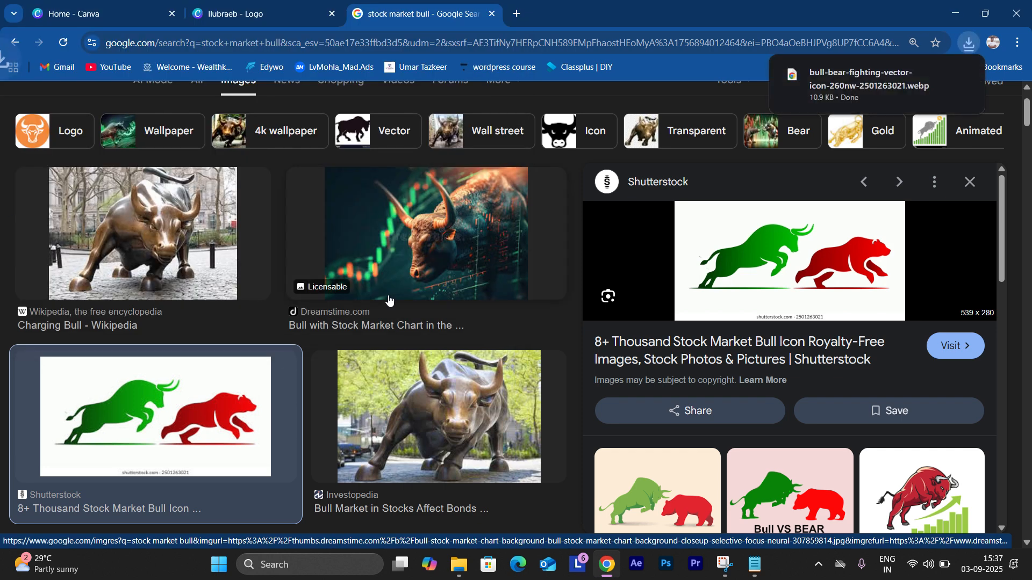
# Step: Return to the Canva logo design and upload the bull-bear-fighting-vector-icon image from the Desktop
pyautogui.hotkey('ctrl', 'shift', 'Tab')
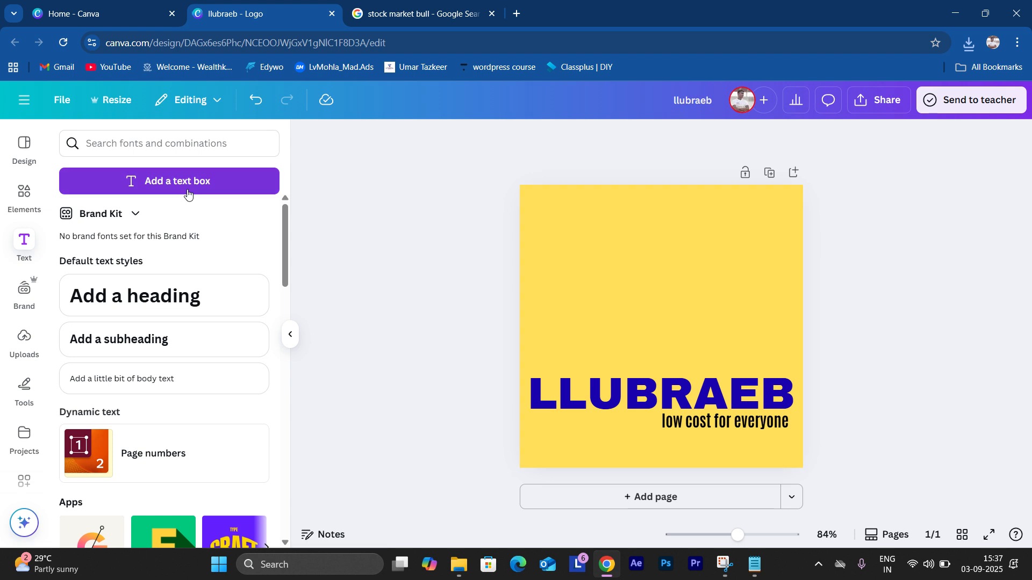
pyautogui.click(24, 338)
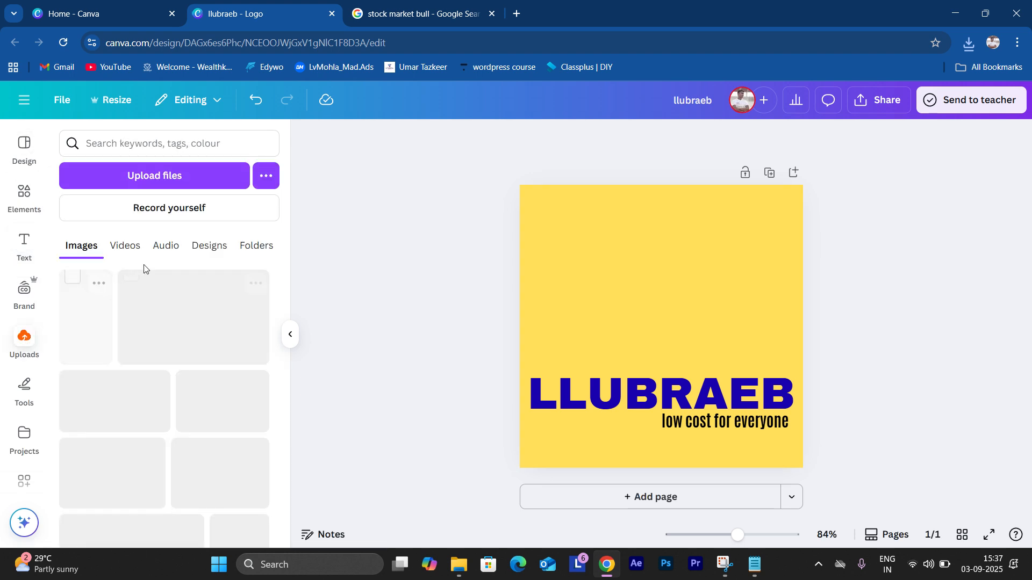
pyautogui.click(180, 180)
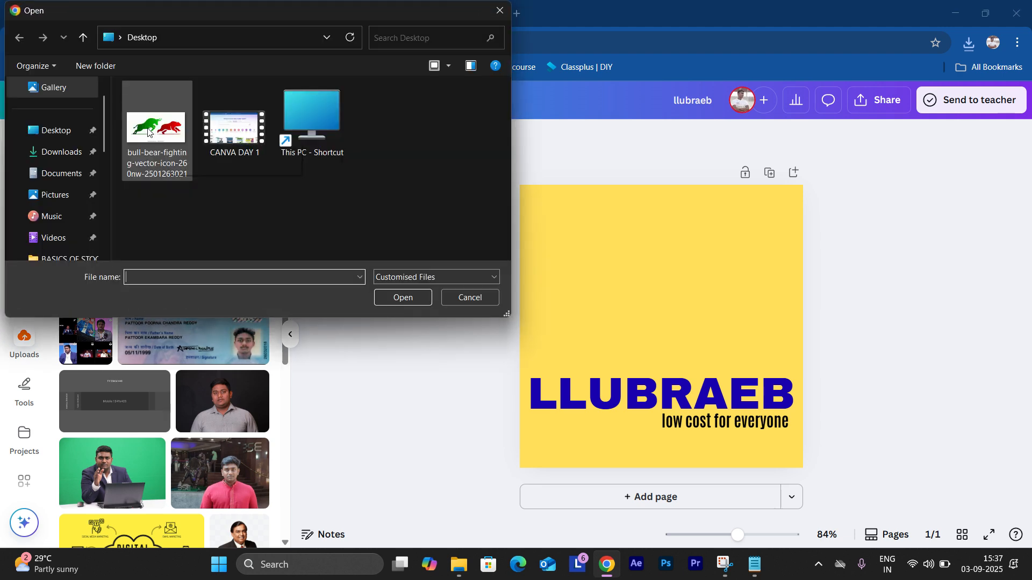
pyautogui.doubleClick(148, 133)
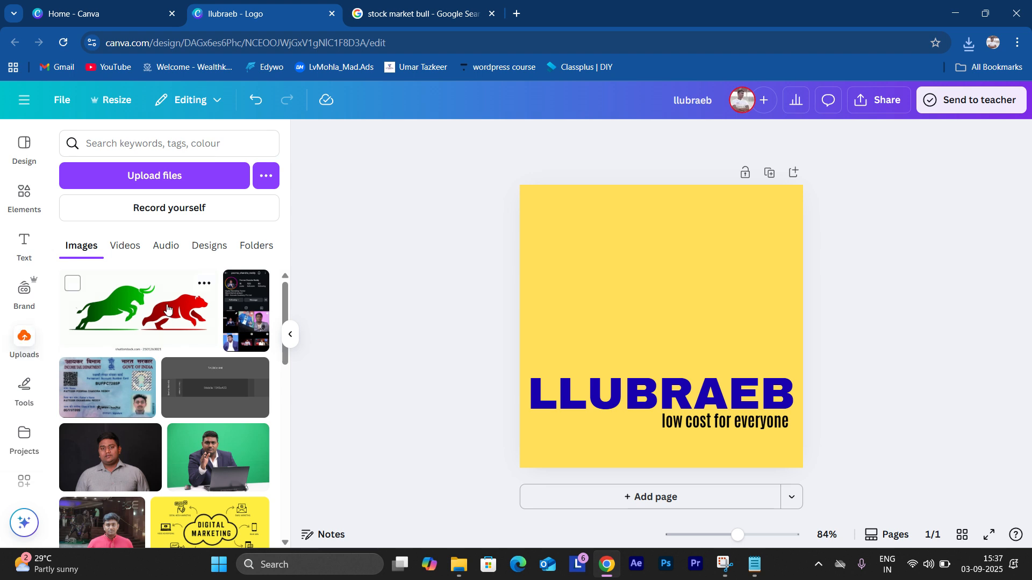
# Step: Place the uploaded bull and bear image on the page and enlarge it to nearly the heading's width, just above LLUBRAEB
pyautogui.click(166, 308)
pyautogui.moveTo(644, 337); pyautogui.dragTo(610, 283)
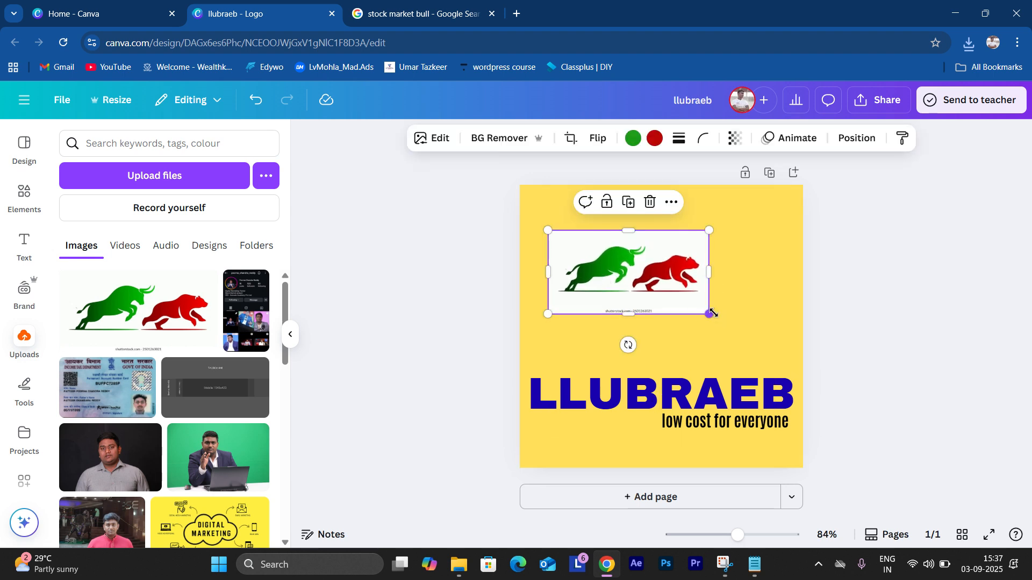
pyautogui.moveTo(709, 314)
pyautogui.mouseDown()
pyautogui.moveTo(814, 375)
pyautogui.moveTo(697, 321)
pyautogui.moveTo(711, 322)
pyautogui.mouseUp()
pyautogui.click(909, 344)
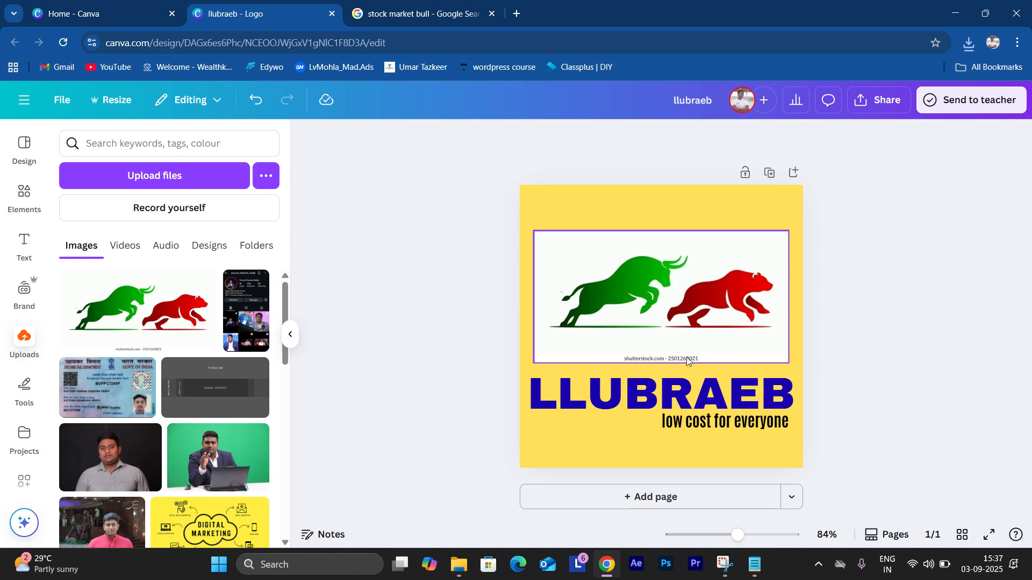
# Step: Crop the bottom of the bull and bear image to cut off the Shutterstock caption, and trim the empty strip at its top
pyautogui.moveTo(740, 535); pyautogui.dragTo(752, 535)
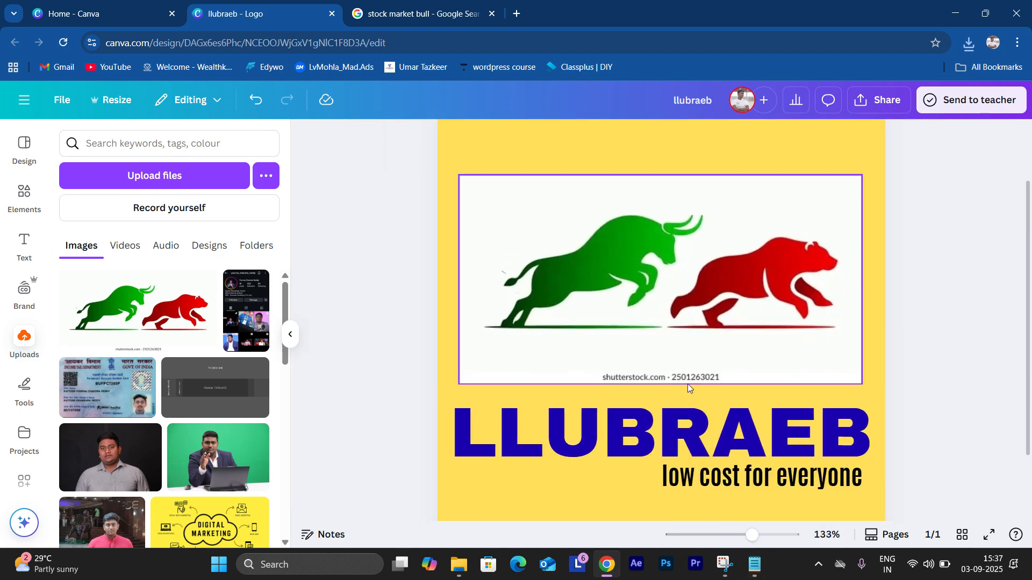
pyautogui.click(742, 337)
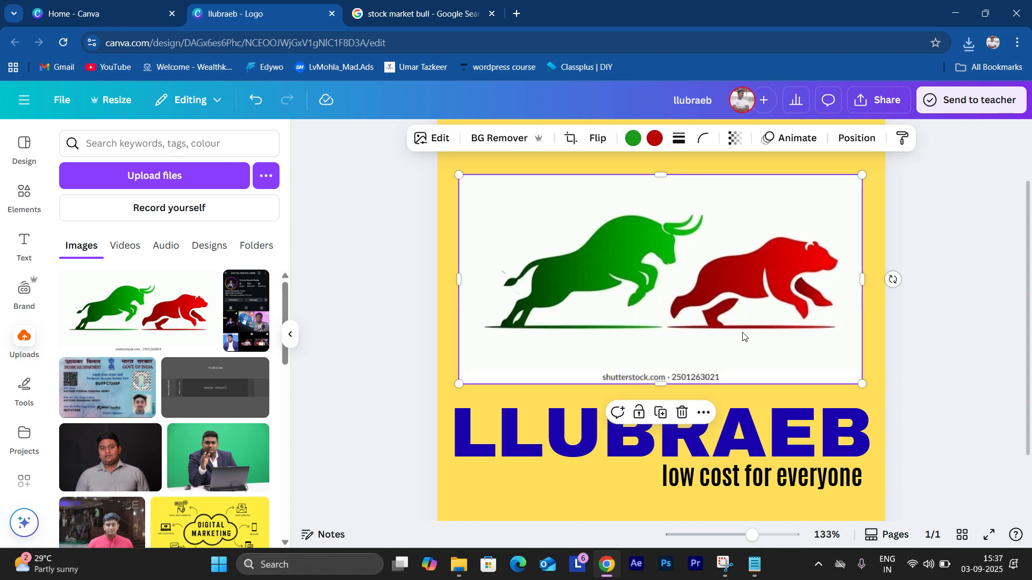
pyautogui.click(962, 376)
pyautogui.click(686, 293)
pyautogui.moveTo(661, 382); pyautogui.dragTo(661, 334)
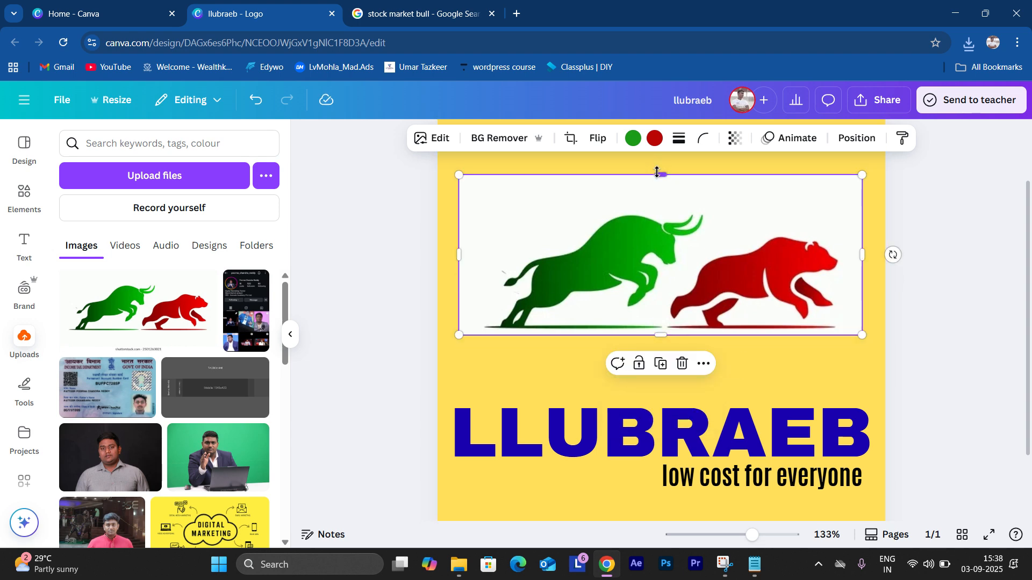
pyautogui.moveTo(657, 172); pyautogui.dragTo(660, 204)
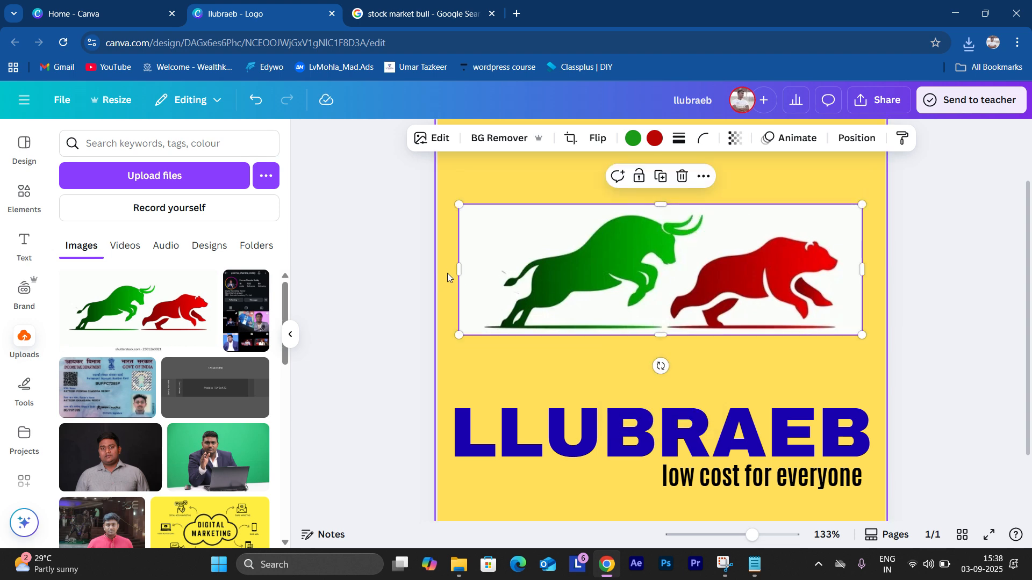